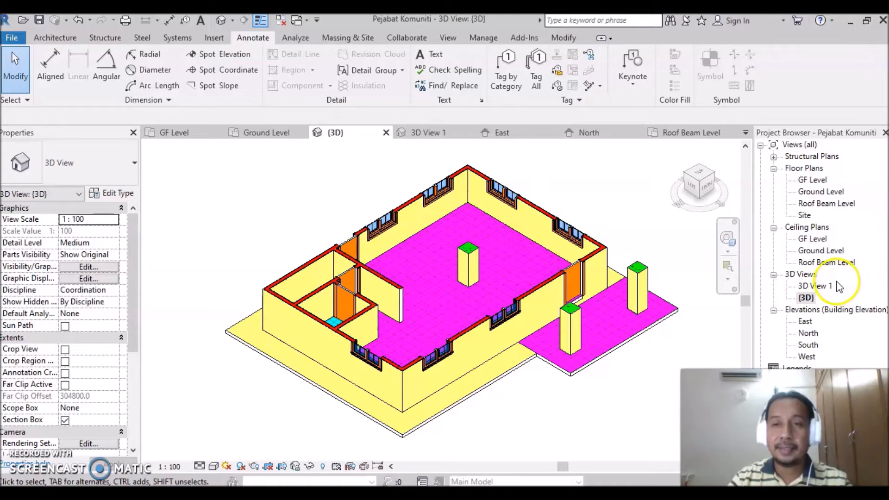
# Open the Ground Level floor plan and examine the extents and levels of the outer slab and the interior floor slab
pyautogui.doubleClick(816, 180)
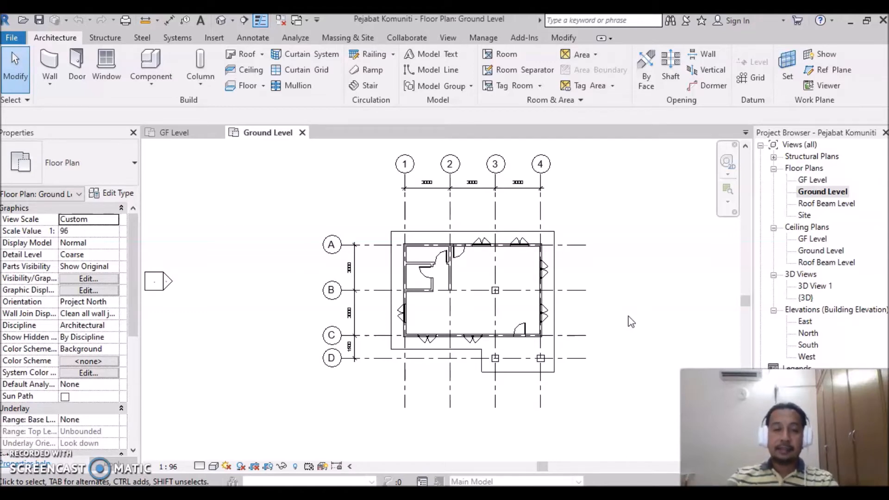
pyautogui.click(619, 320)
pyautogui.click(604, 319)
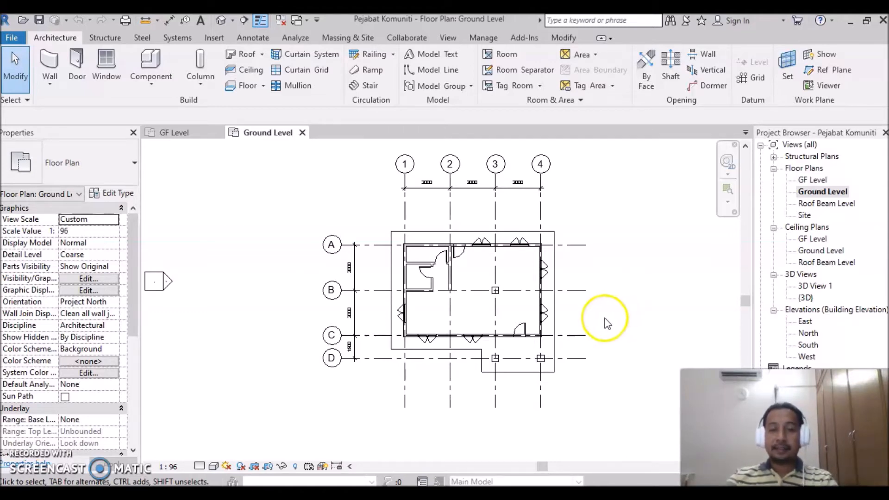
pyautogui.click(554, 305)
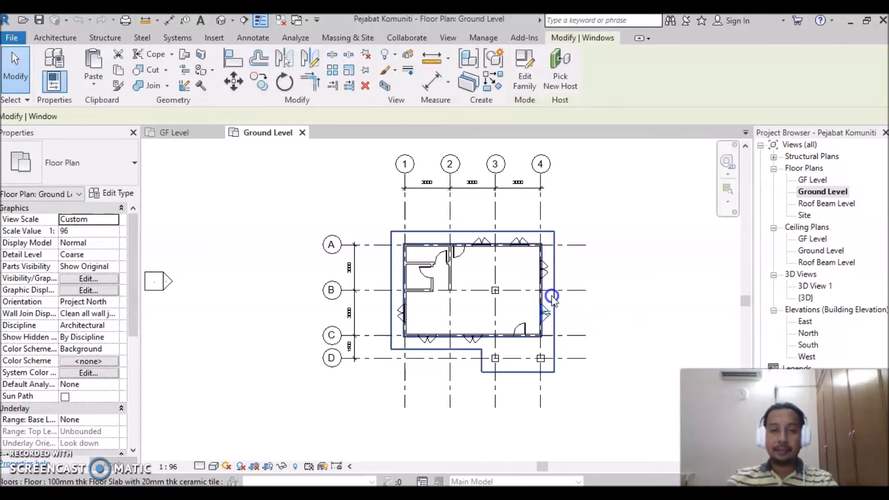
pyautogui.click(558, 301)
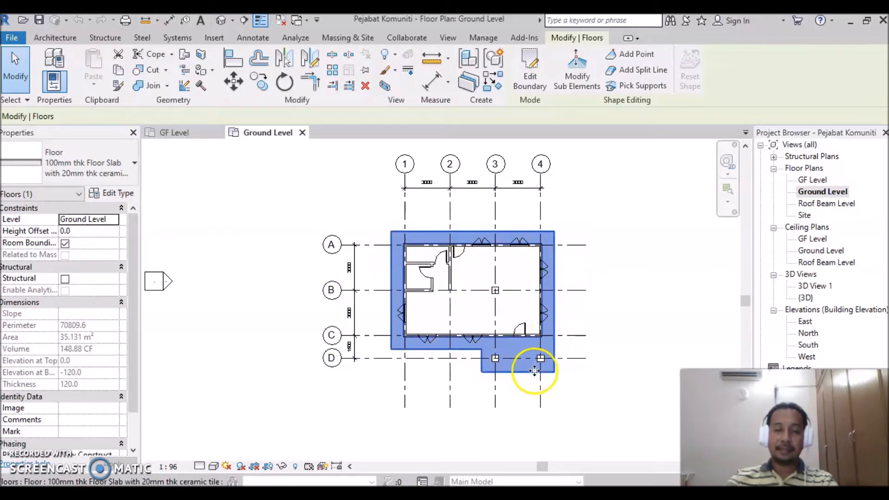
pyautogui.click(531, 317)
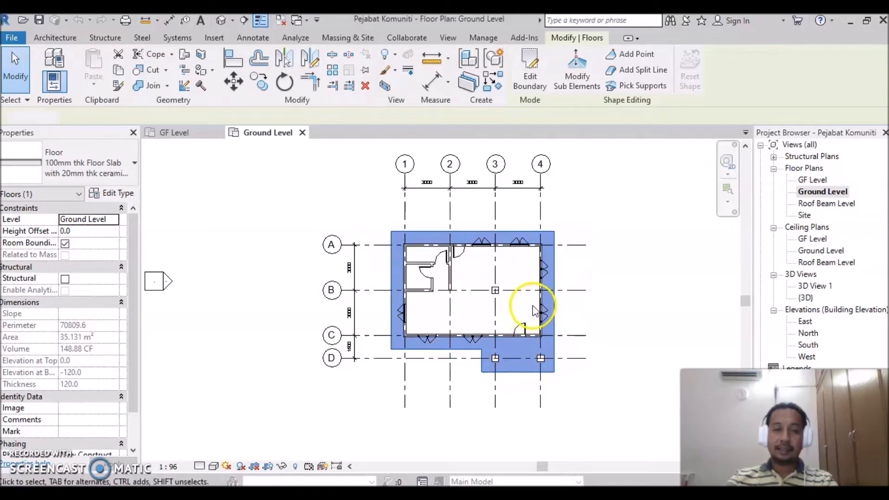
pyautogui.press('Tab')
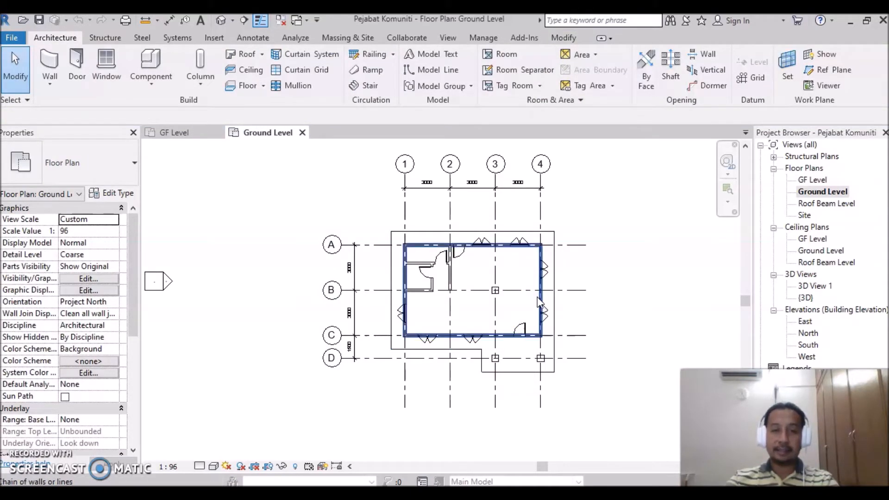
pyautogui.click(539, 299)
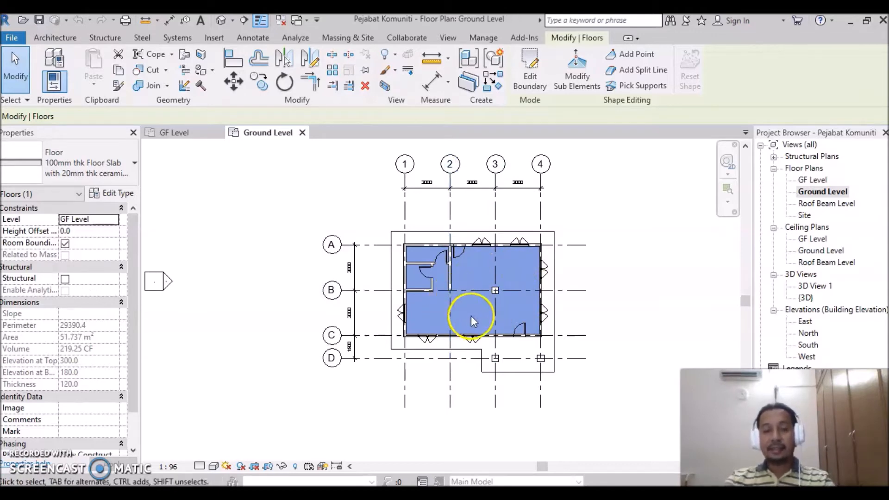
pyautogui.click(419, 278)
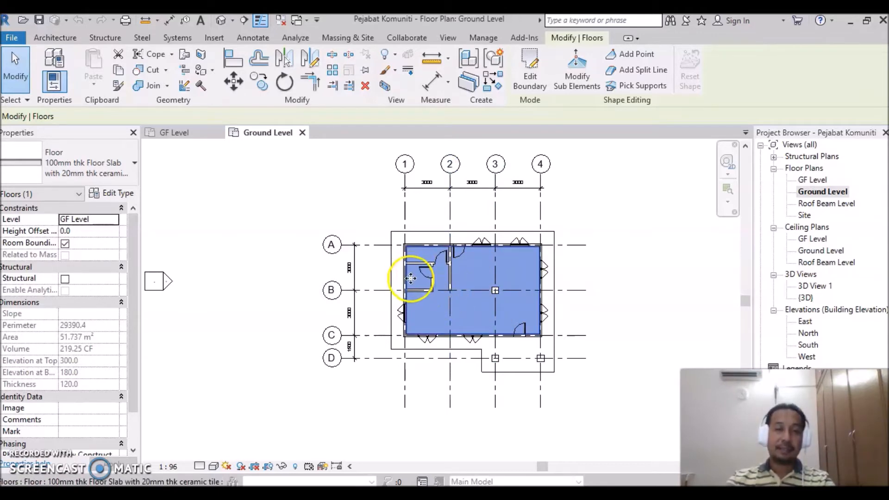
pyautogui.click(421, 250)
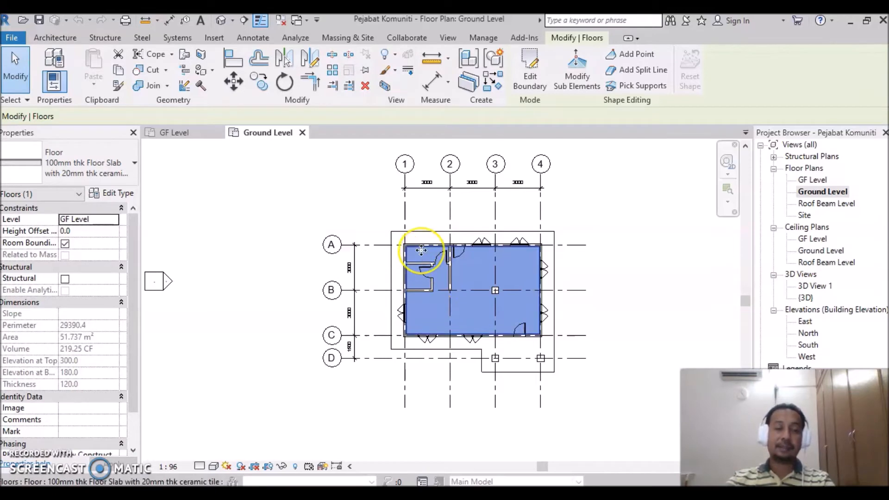
pyautogui.click(484, 327)
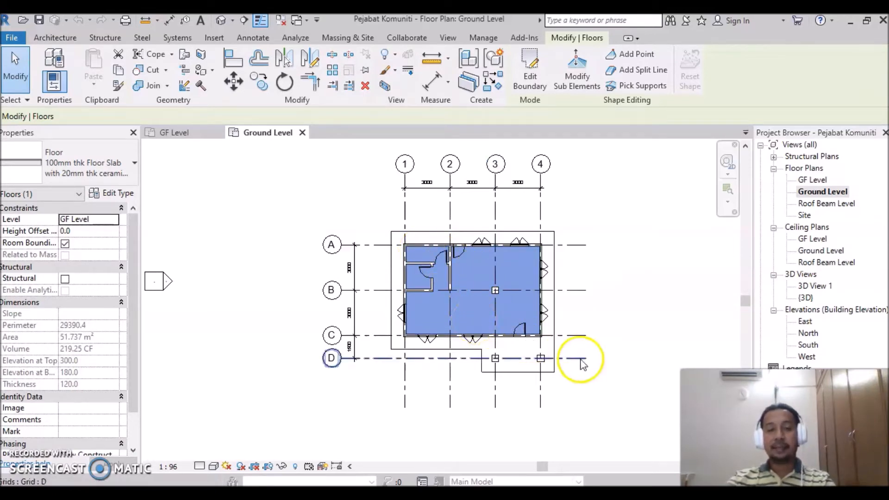
pyautogui.click(554, 346)
pyautogui.click(508, 374)
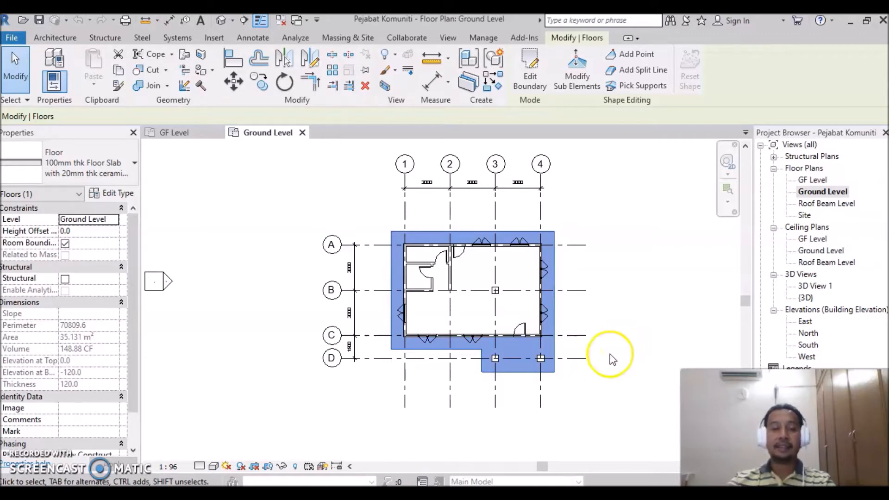
pyautogui.click(616, 402)
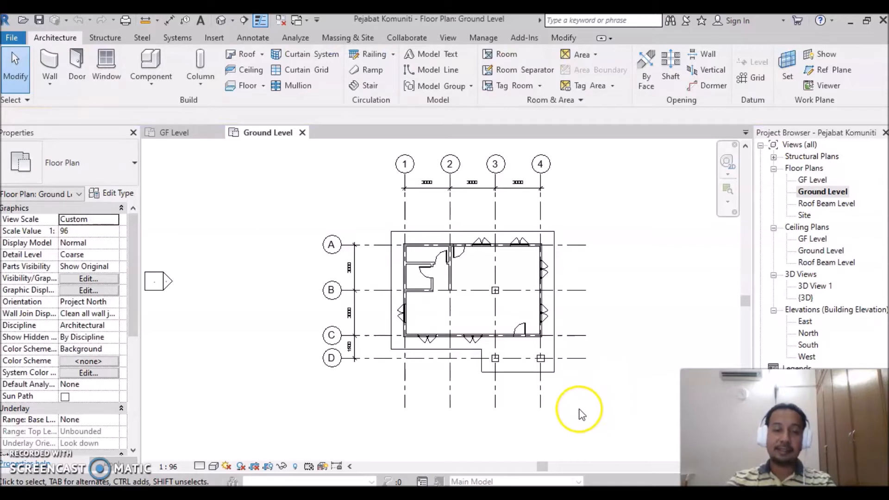
# Edit the outer slab's boundary, adding lines along the wall face near grid C and up from the porch's inner corner to separate the porch
pyautogui.click(511, 371)
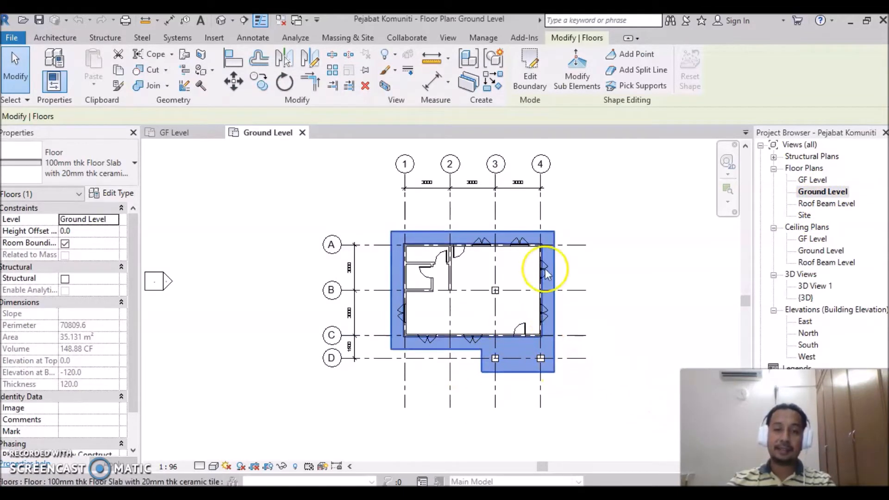
pyautogui.click(530, 72)
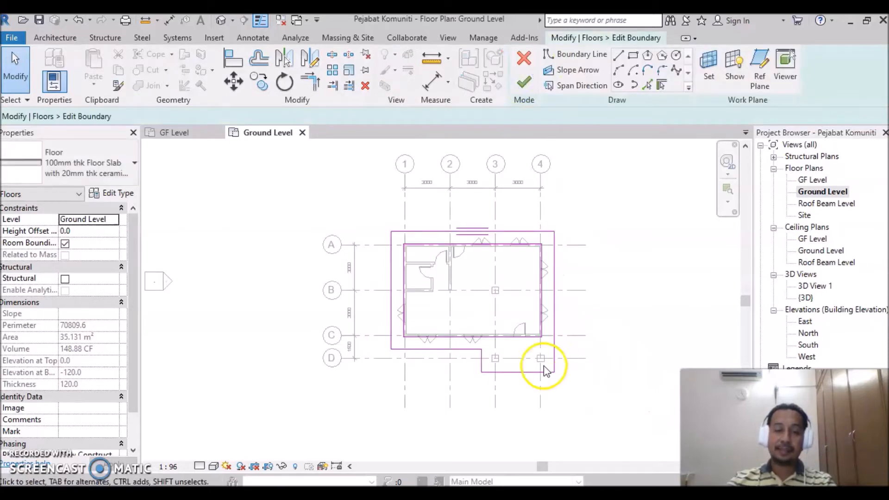
pyautogui.scroll(1, 462, 357)
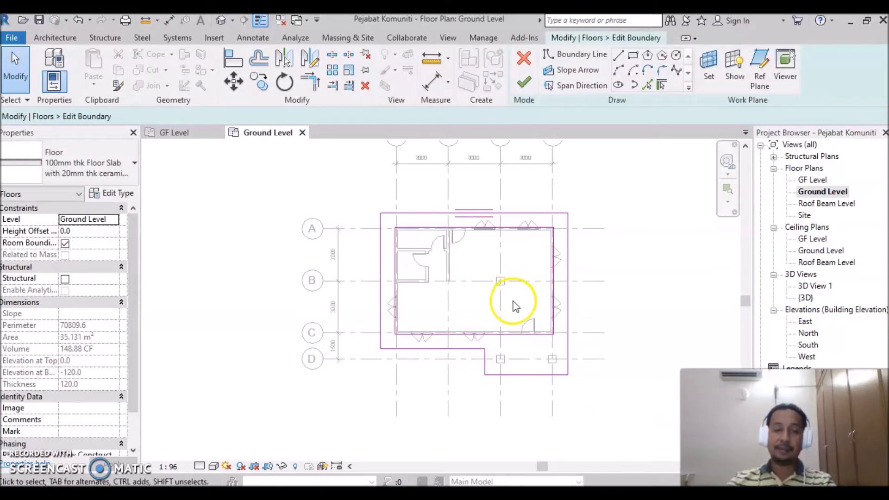
pyautogui.scroll(2, 520, 307)
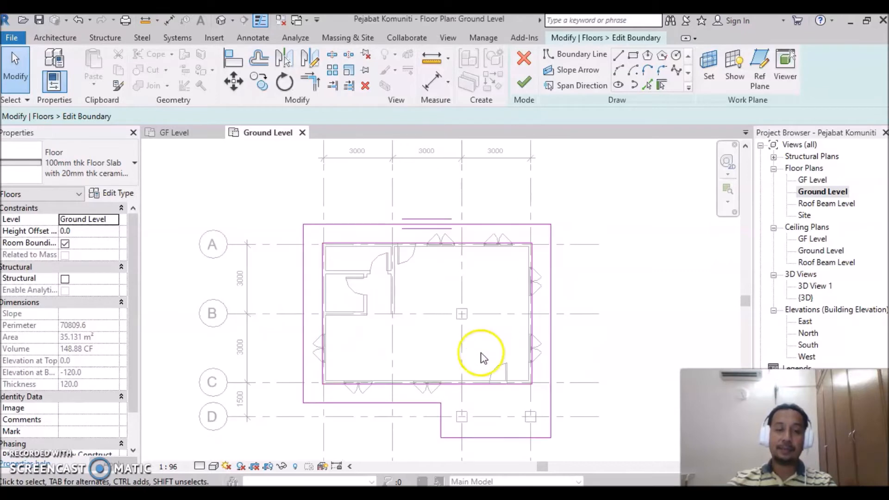
pyautogui.scroll(1, 458, 382)
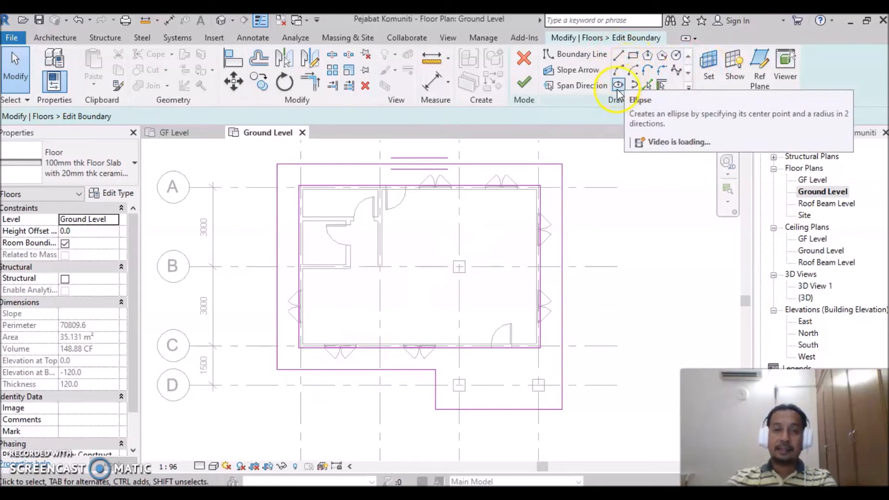
pyautogui.click(619, 57)
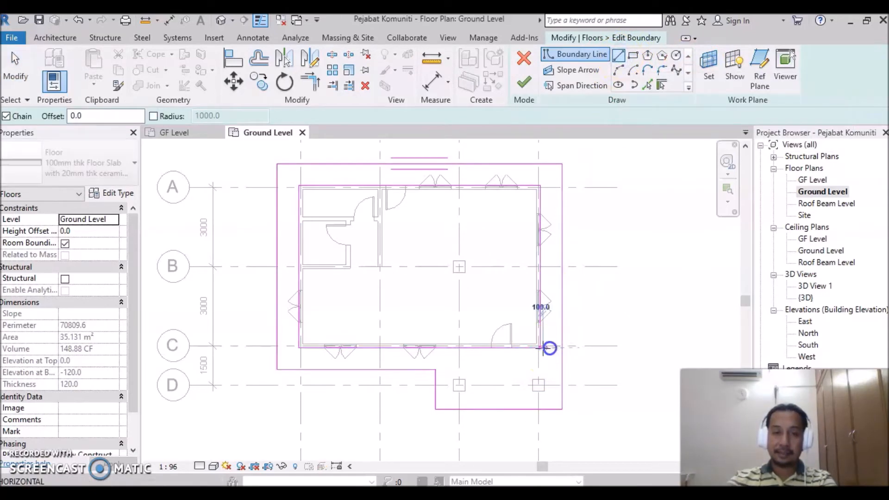
pyautogui.click(561, 348)
pyautogui.press('Escape')
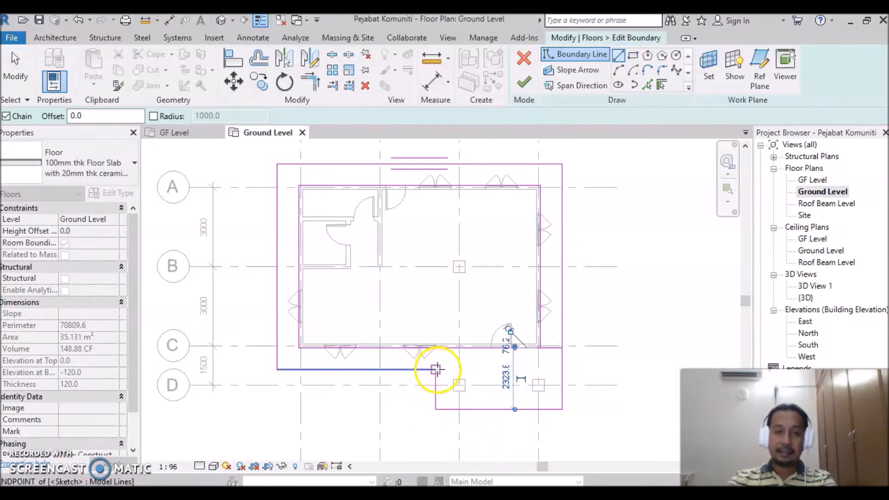
pyautogui.click(435, 369)
pyautogui.click(436, 348)
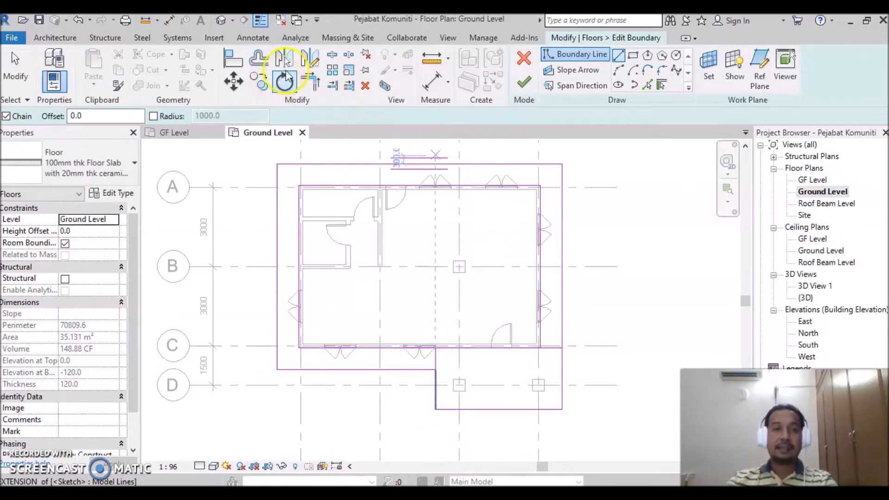
# Trim the outer slab's boundary lines into closed corners at the new dividing lines, cutting off the porch area
pyautogui.click(313, 86)
pyautogui.click(436, 363)
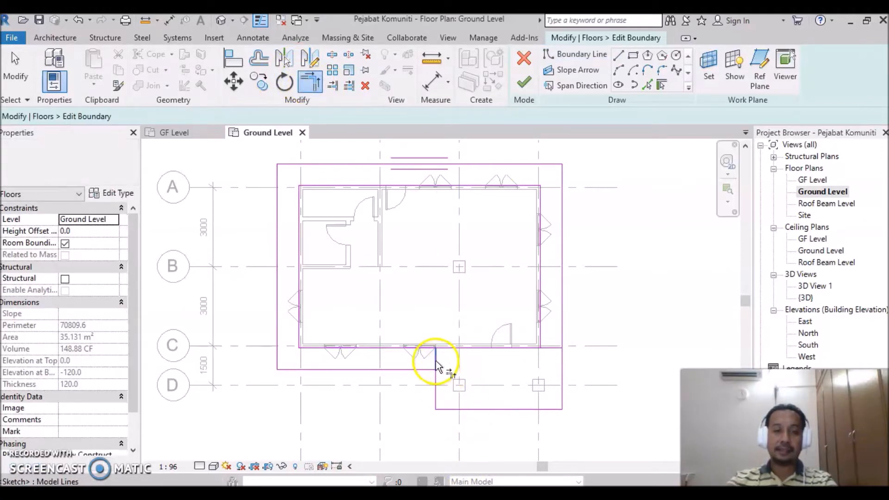
pyautogui.click(424, 369)
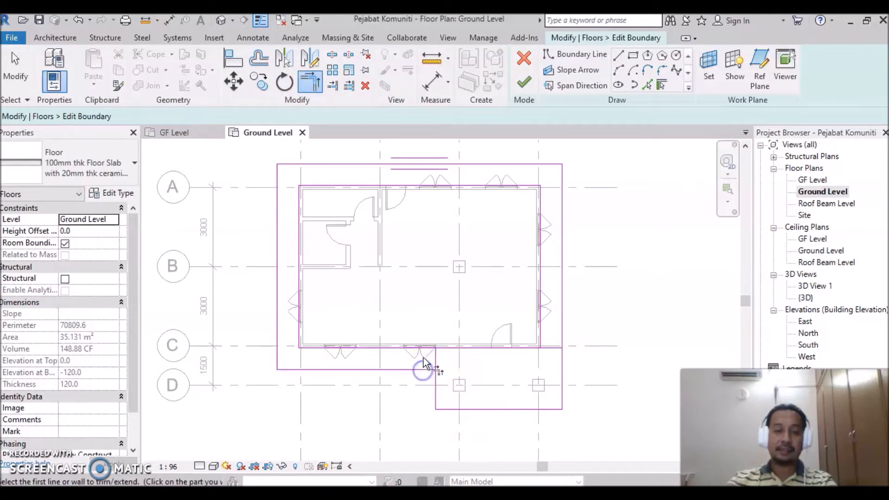
pyautogui.click(427, 351)
pyautogui.click(436, 364)
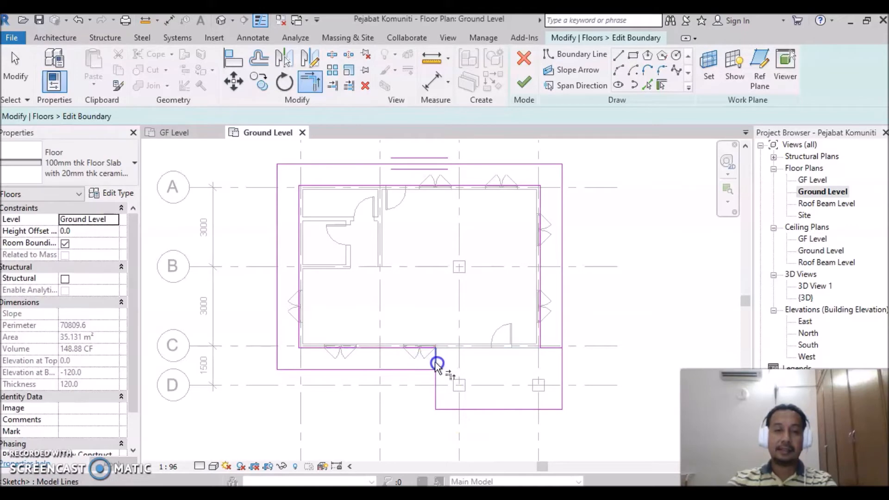
pyautogui.click(555, 347)
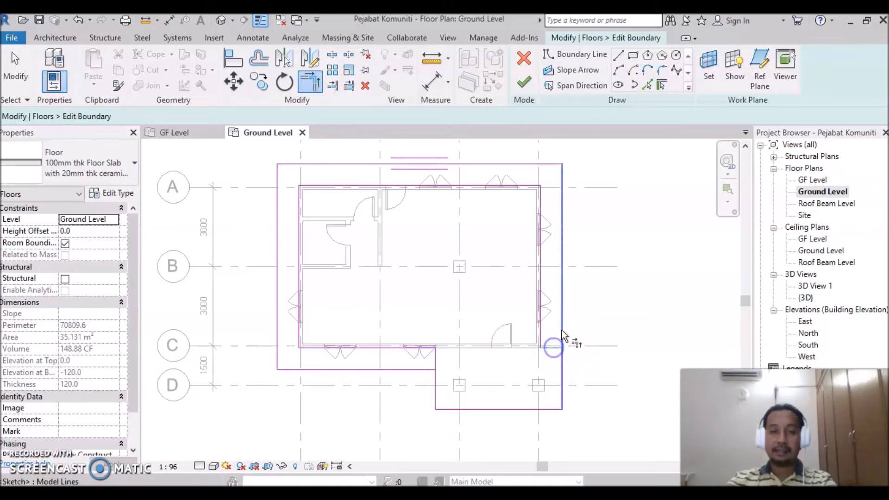
pyautogui.click(558, 337)
pyautogui.press('Escape')
pyautogui.press('Escape')
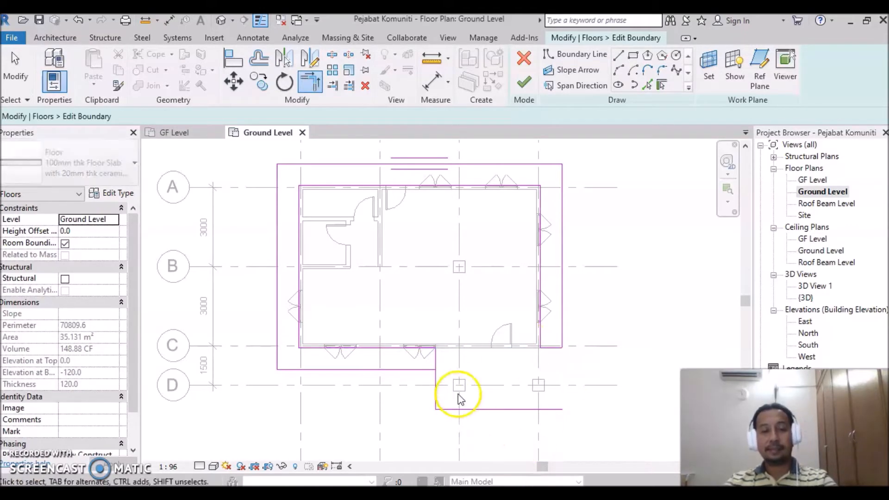
# Delete the porch's remaining outer edge line below grid D and finish the slab's boundary edit
pyautogui.click(475, 410)
pyautogui.press('Delete')
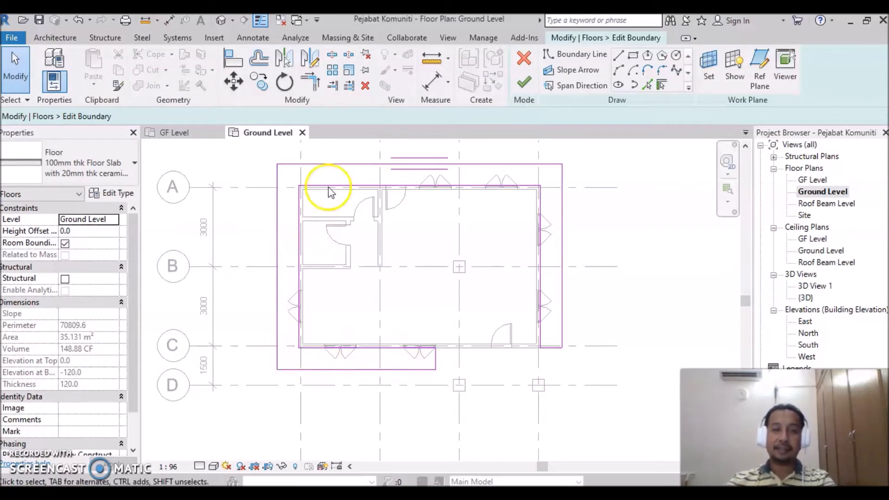
pyautogui.click(524, 82)
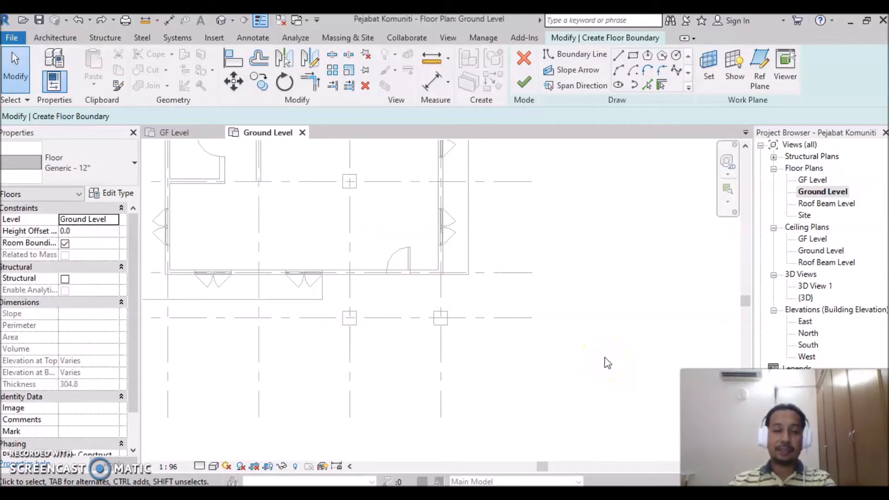
# Create the new porch floor's outer boundary lines with Pick Lines, offset 900 outward from grid D and grid 4
pyautogui.click(648, 86)
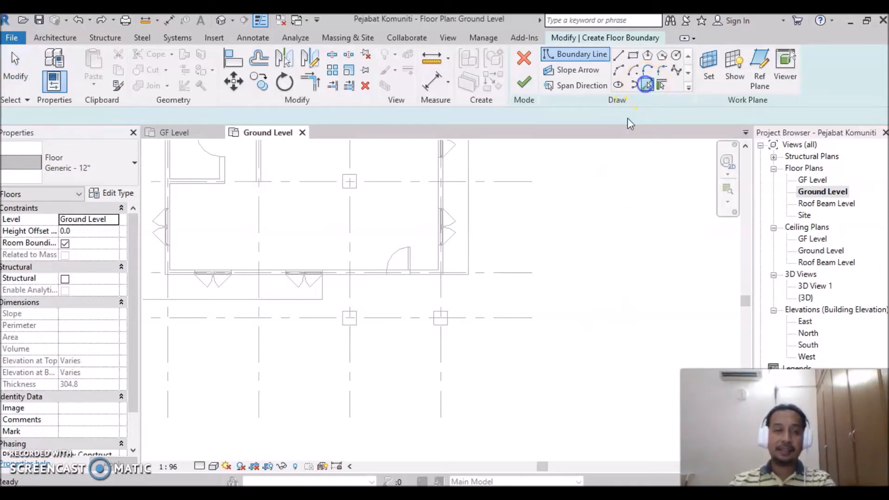
pyautogui.doubleClick(42, 117)
pyautogui.write('900')
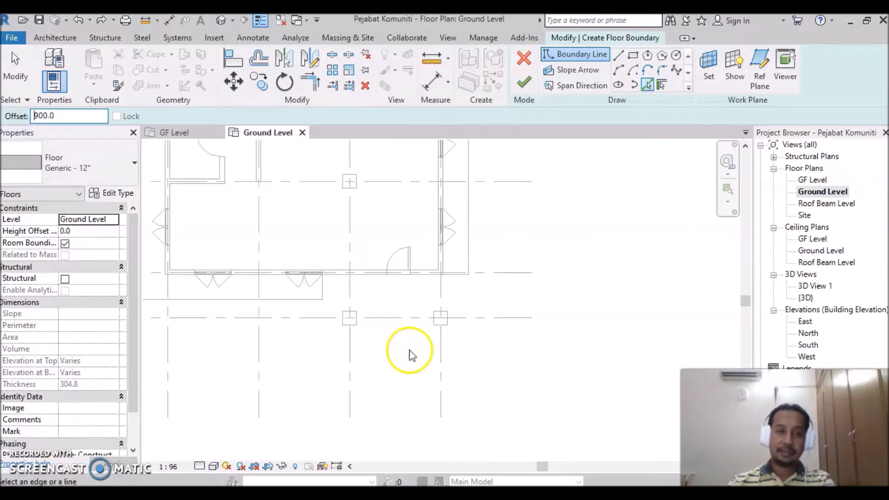
pyautogui.click(375, 325)
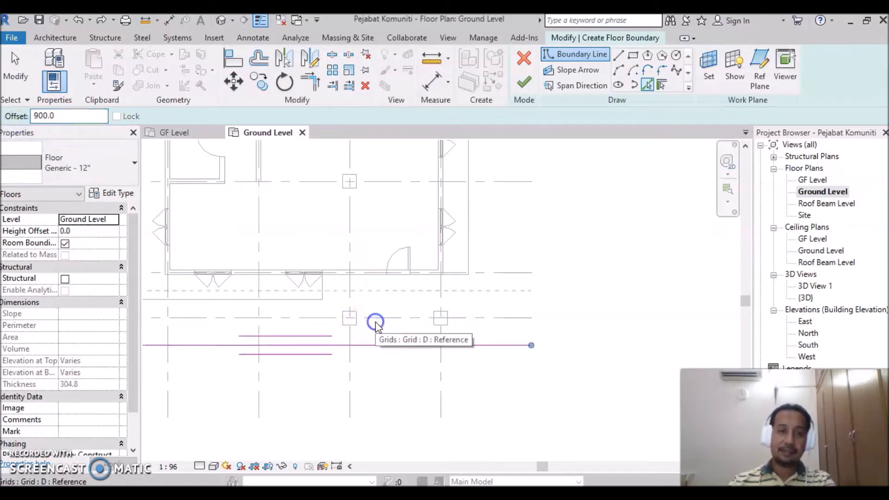
pyautogui.click(445, 336)
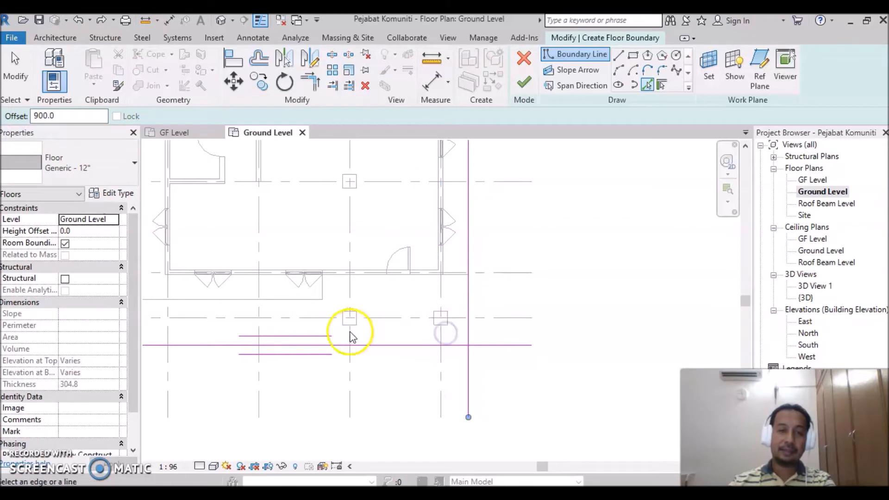
pyautogui.click(350, 331)
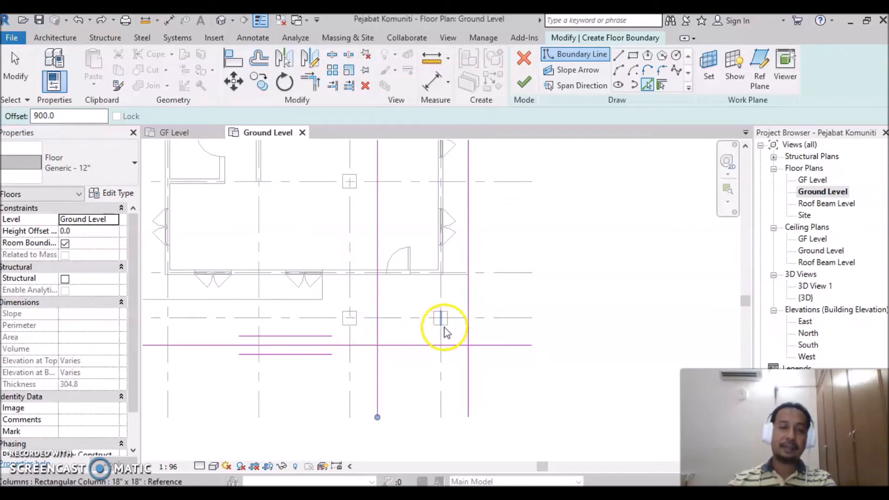
pyautogui.press('Escape')
pyautogui.hotkey('ctrl', 'z')
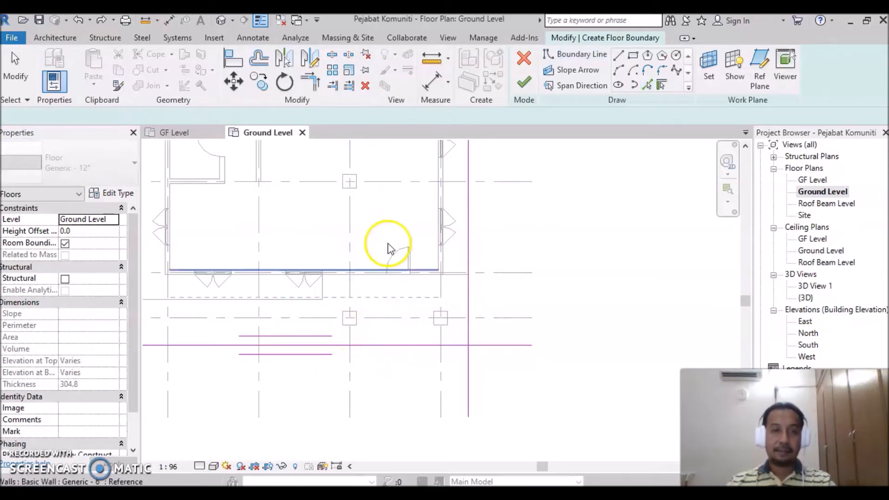
# Add the porch floor's remaining boundary lines, one offset 900 outward from grid 3 and one at 0 offset along the wall face near grid C
pyautogui.click(349, 334)
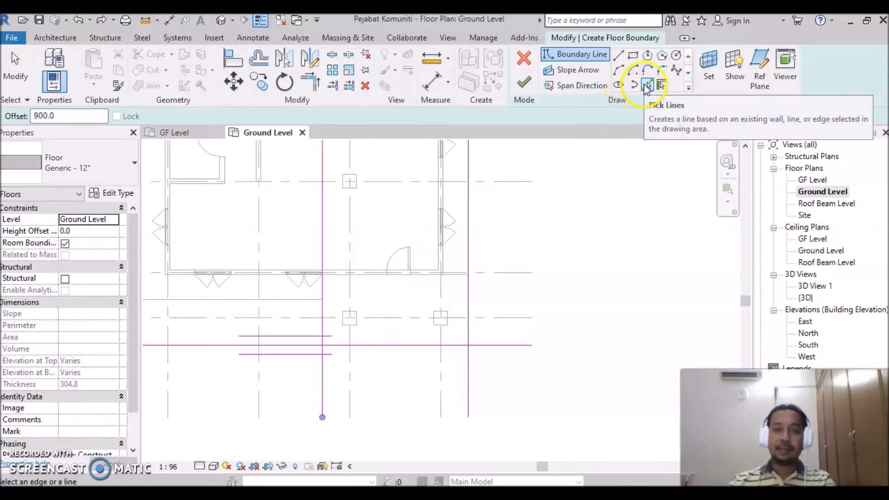
pyautogui.doubleClick(65, 116)
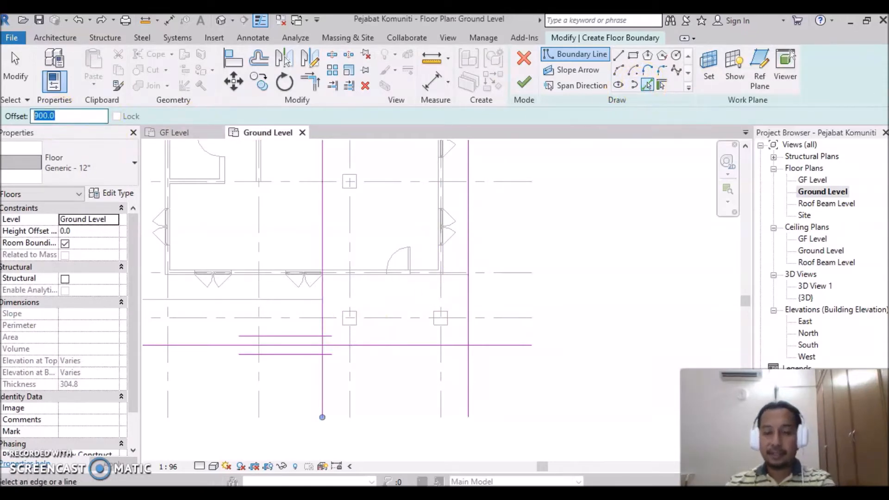
pyautogui.write('0.0')
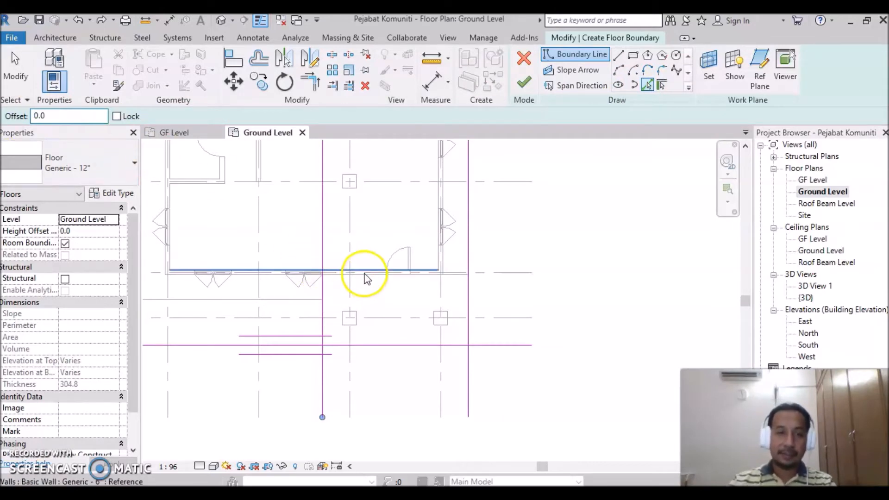
pyautogui.click(366, 279)
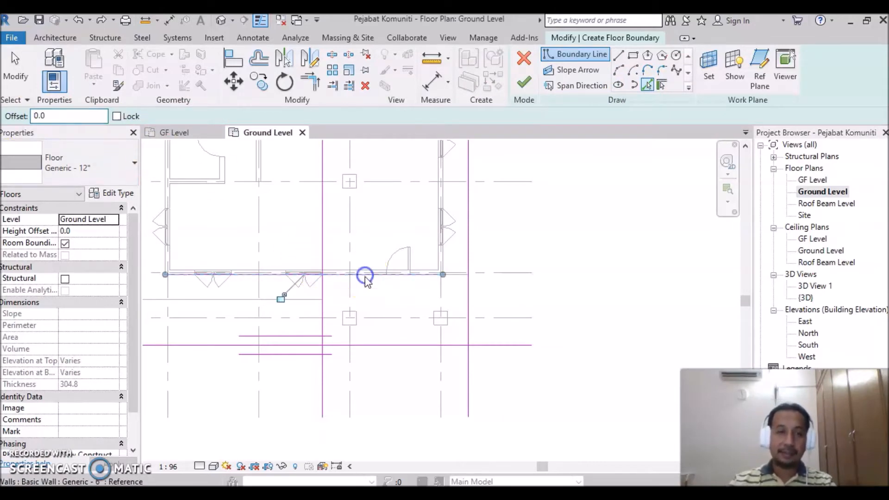
# Trim the porch floor's boundary lines into a closed rectangle and finish the floor
pyautogui.click(311, 83)
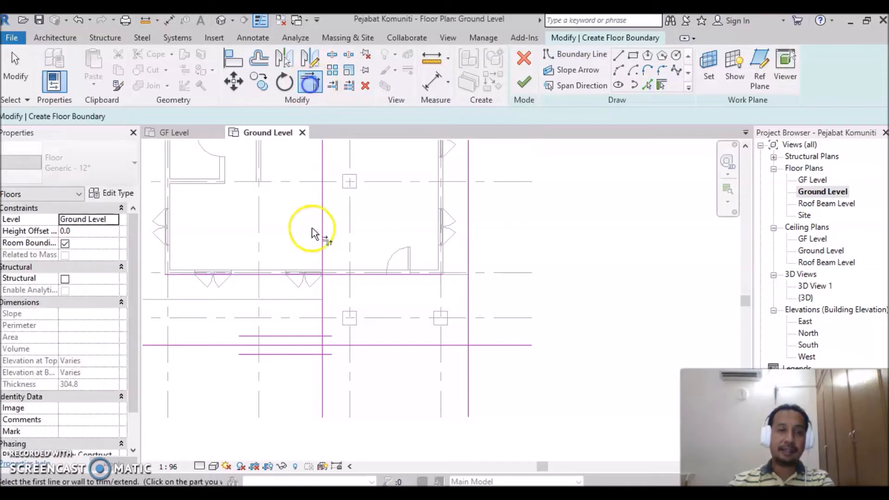
pyautogui.click(322, 283)
pyautogui.click(333, 278)
pyautogui.click(418, 276)
pyautogui.click(469, 293)
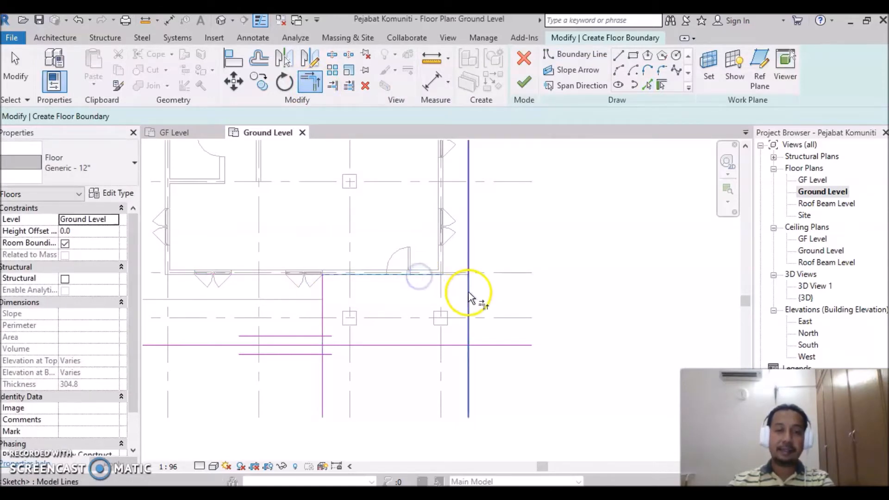
pyautogui.click(468, 333)
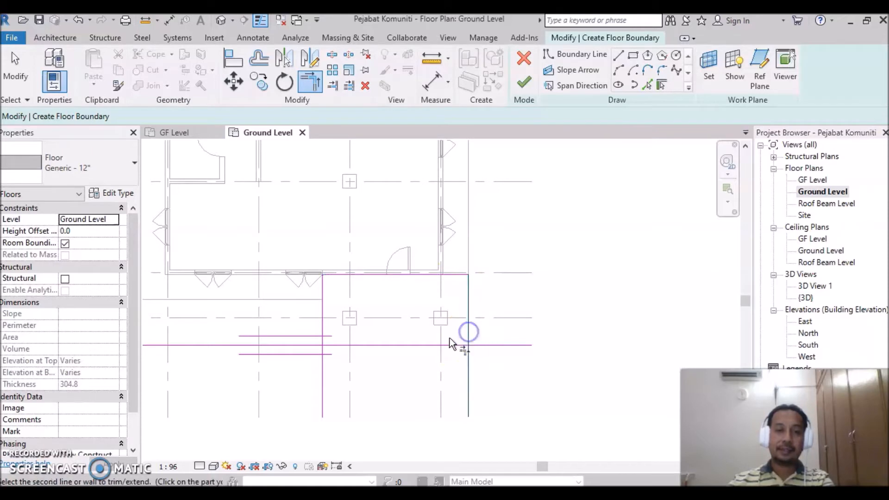
pyautogui.click(444, 344)
pyautogui.click(366, 345)
pyautogui.click(321, 324)
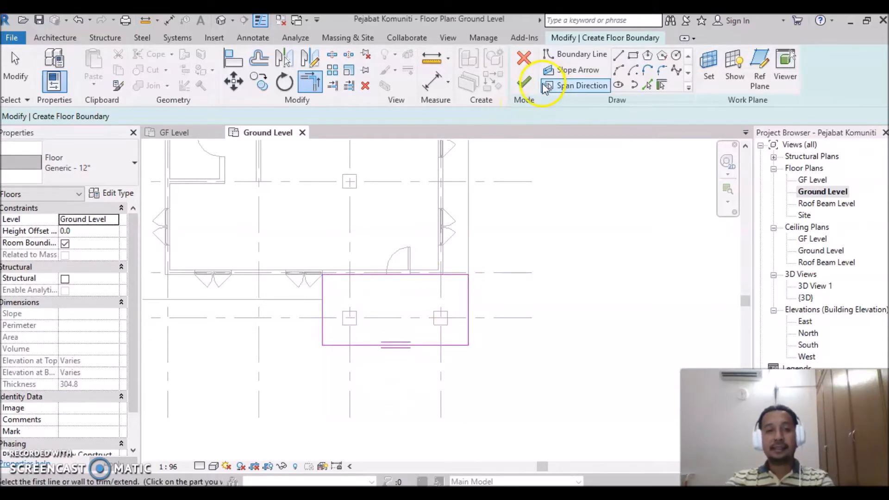
pyautogui.click(523, 85)
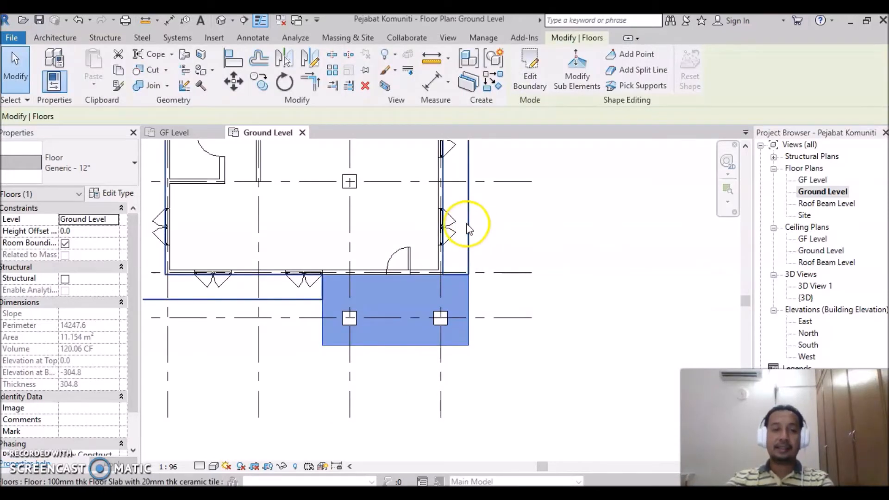
# Select the outer slab and the porch floor in turn to examine them as separate floors
pyautogui.click(468, 224)
pyautogui.click(467, 303)
pyautogui.click(465, 249)
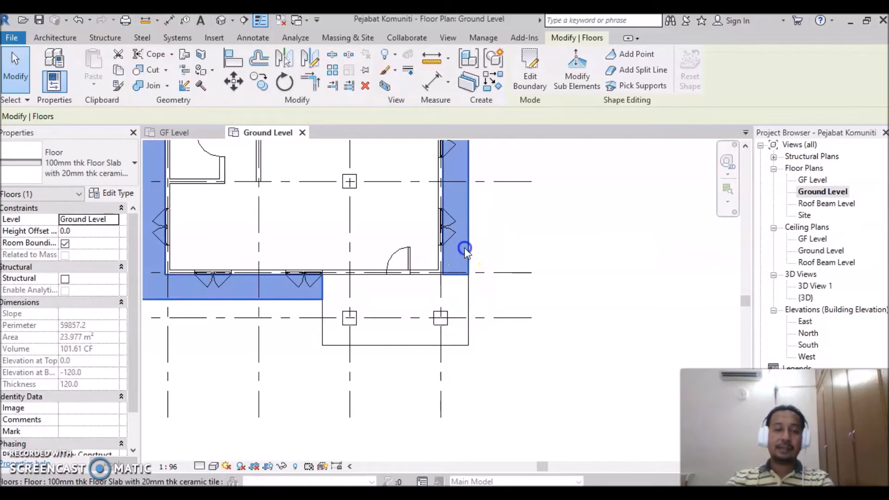
pyautogui.scroll(-2, 546, 284)
pyautogui.scroll(-2, 549, 357)
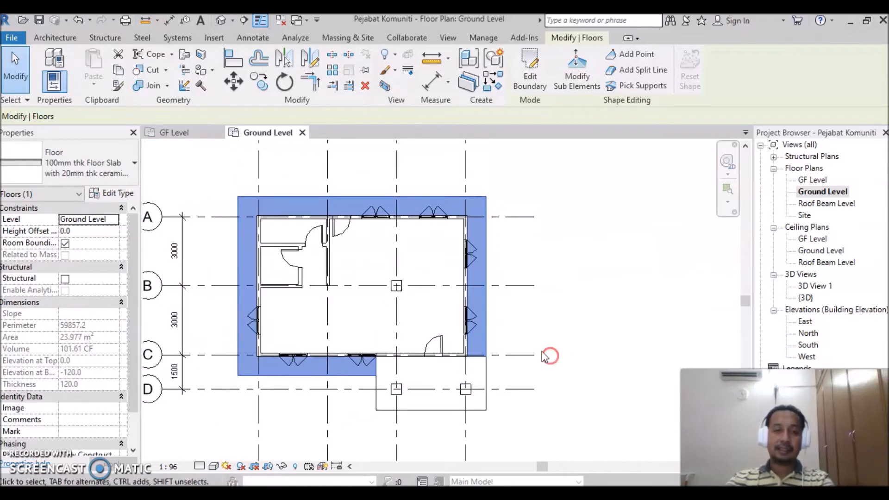
pyautogui.click(487, 376)
pyautogui.click(486, 332)
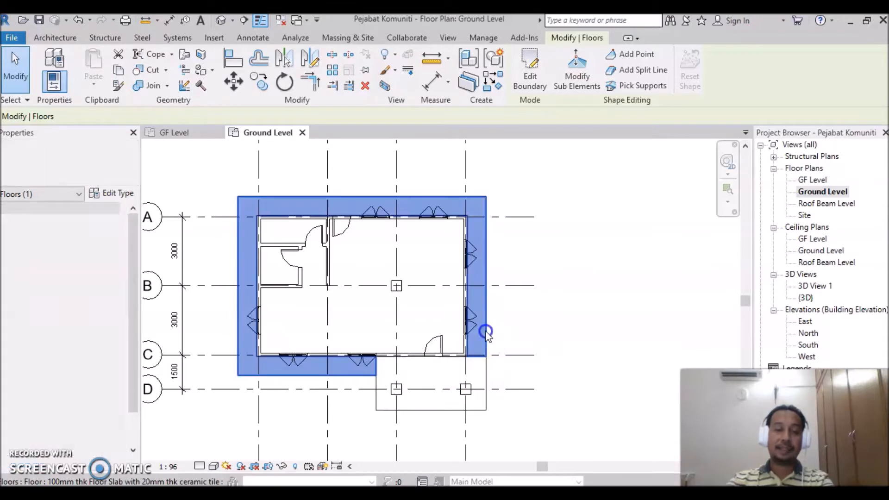
pyautogui.click(486, 372)
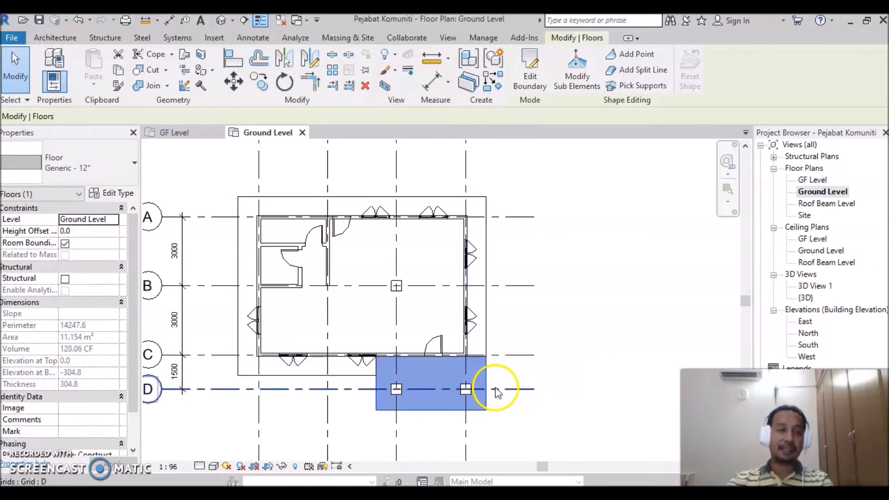
pyautogui.press('Tab')
pyautogui.click(483, 332)
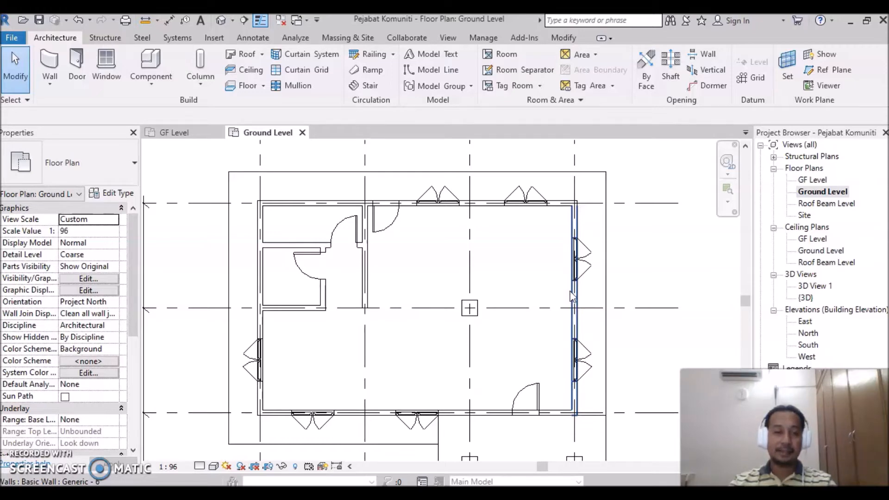
# Select the building's interior floor slab and open its boundary for editing in the GF Level plan
pyautogui.press('Tab')
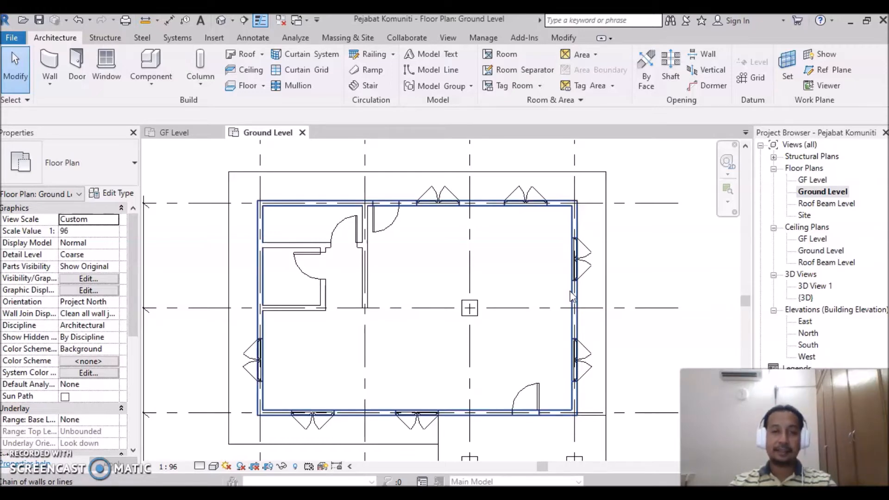
pyautogui.press('Tab')
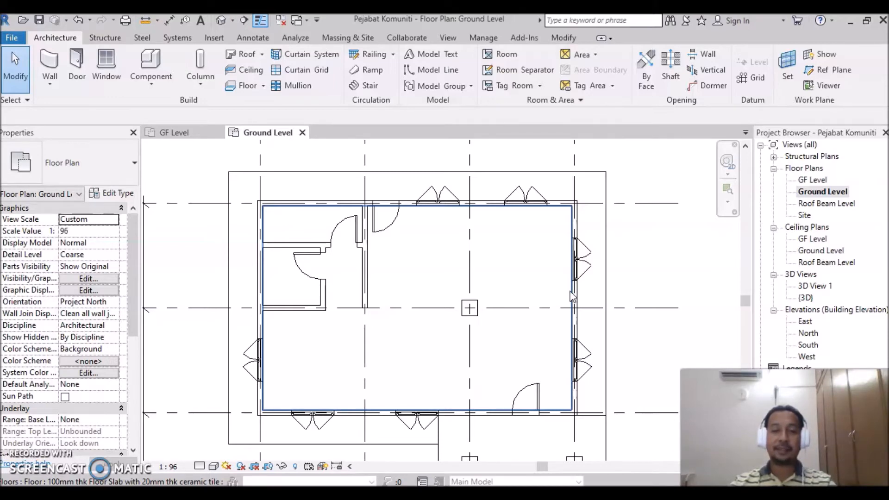
pyautogui.click(573, 296)
pyautogui.click(526, 259)
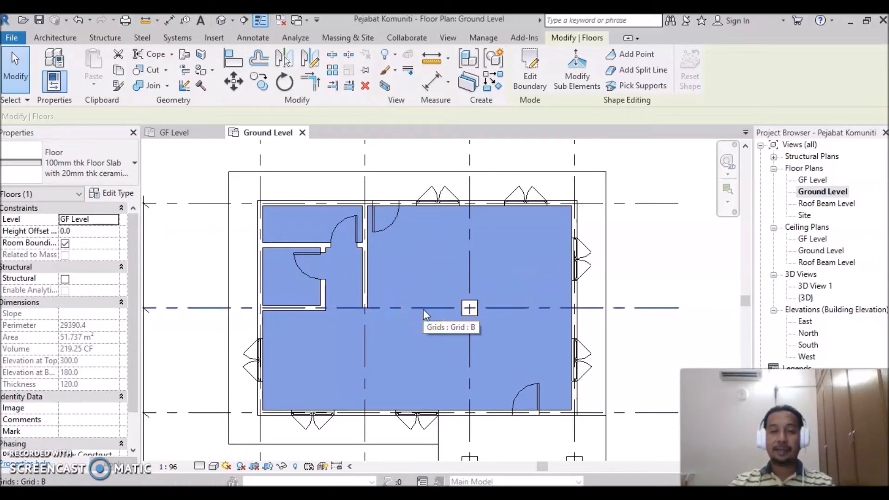
pyautogui.doubleClick(813, 181)
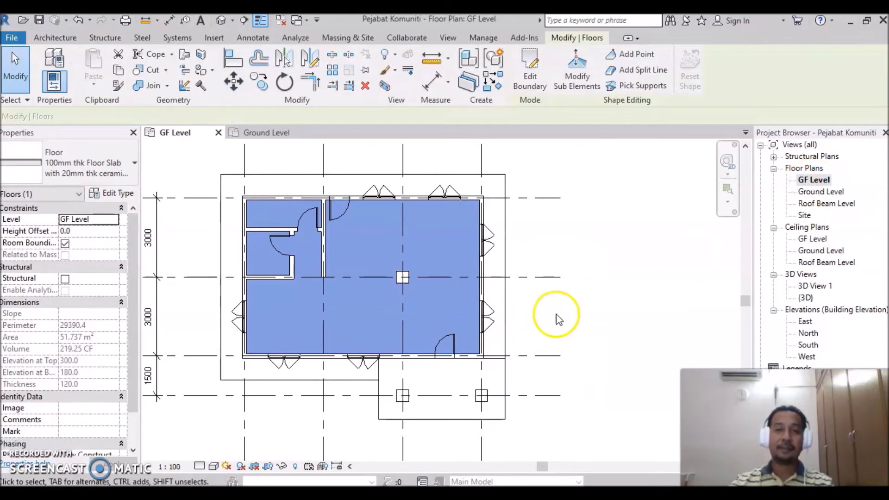
pyautogui.scroll(1, 405, 316)
pyautogui.scroll(1, 406, 316)
pyautogui.moveTo(463, 301); pyautogui.dragTo(565, 345, button='middle')
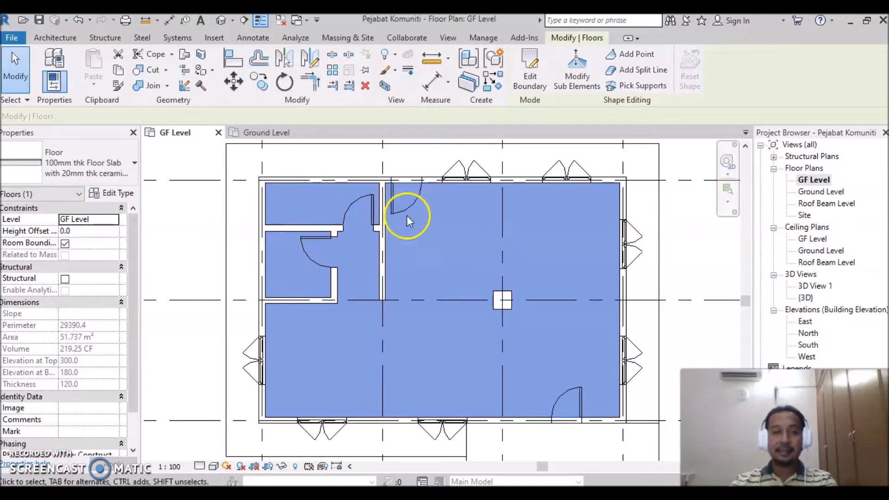
pyautogui.click(530, 80)
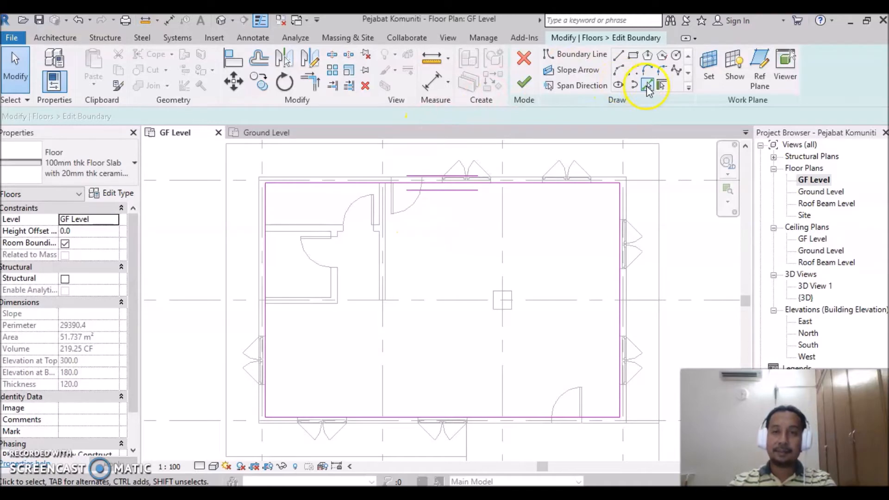
# Add boundary lines with Pick Lines along the main-room side of the walls enclosing the two small rooms near grids A and B
pyautogui.click(648, 85)
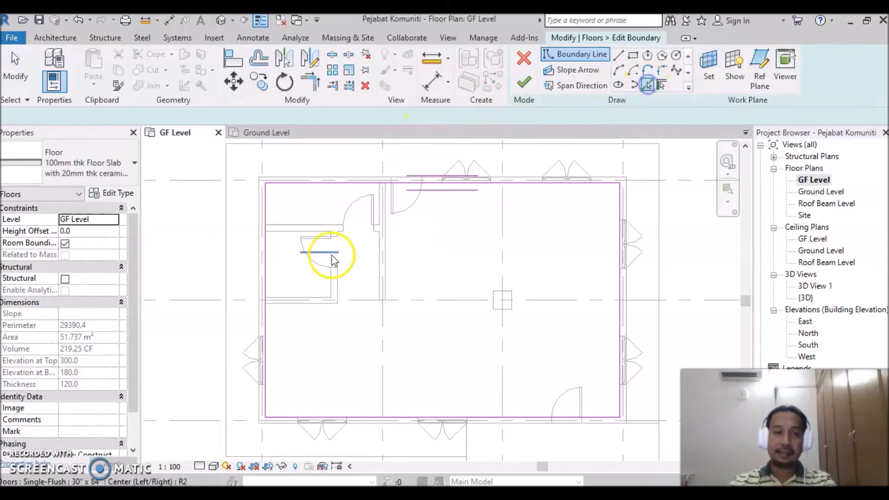
pyautogui.scroll(3, 374, 226)
pyautogui.click(397, 204)
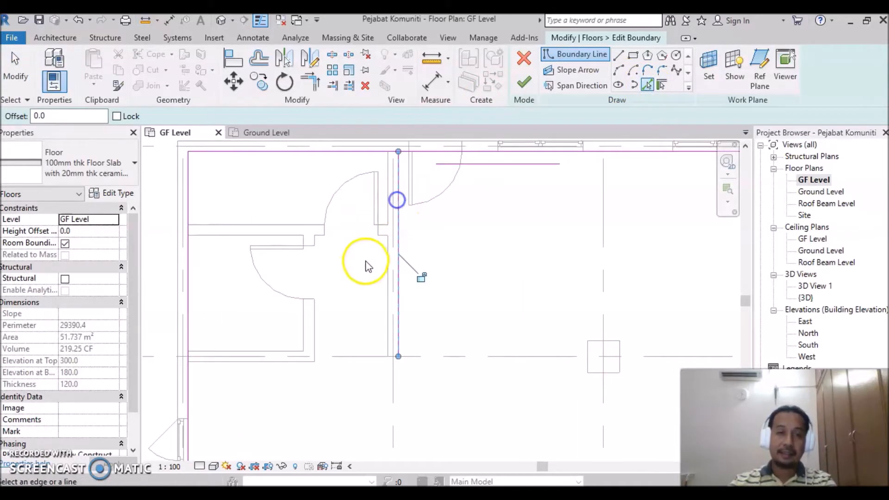
pyautogui.click(320, 236)
pyautogui.click(314, 313)
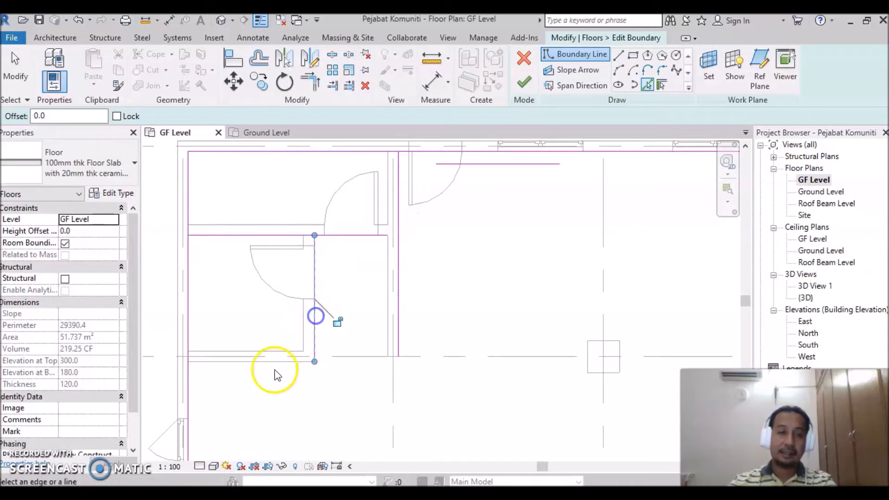
pyautogui.click(279, 364)
pyautogui.scroll(-2, 422, 348)
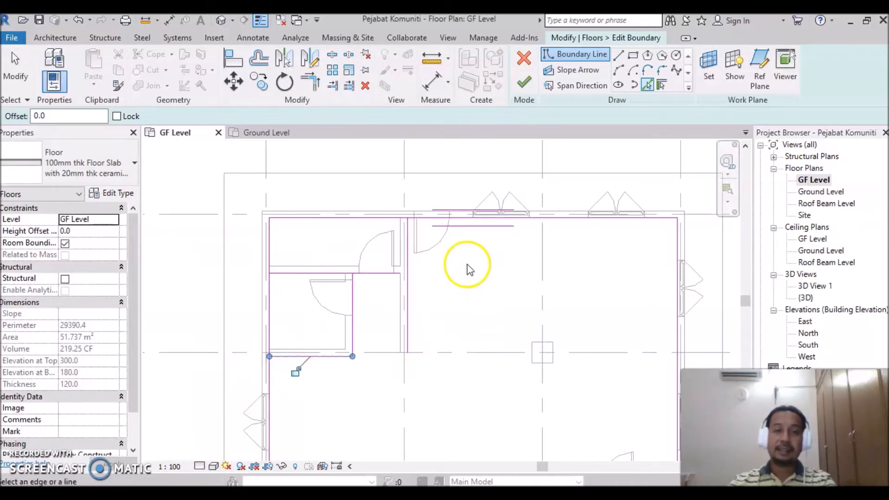
# Trim the interior slab's boundary into a stepped outline that leaves out the two small corner rooms
pyautogui.click(311, 83)
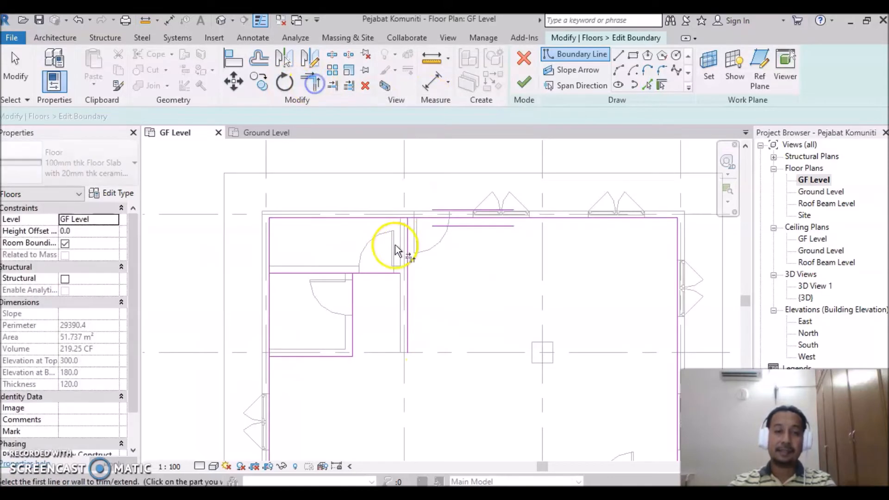
pyautogui.click(407, 239)
pyautogui.click(426, 218)
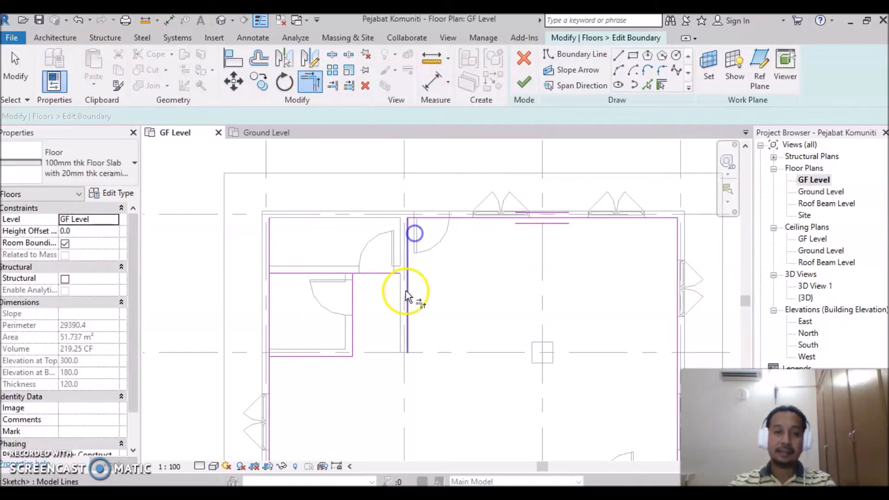
pyautogui.click(379, 274)
pyautogui.click(355, 283)
pyautogui.click(354, 295)
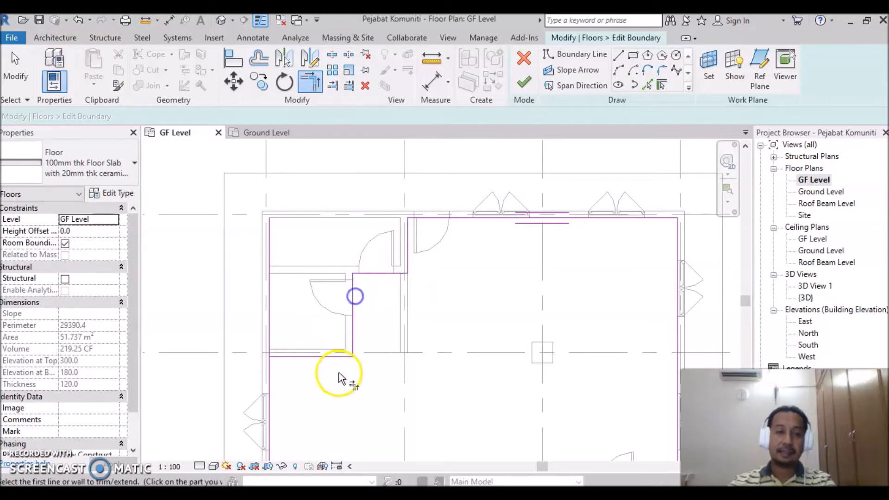
pyautogui.click(301, 356)
pyautogui.click(271, 369)
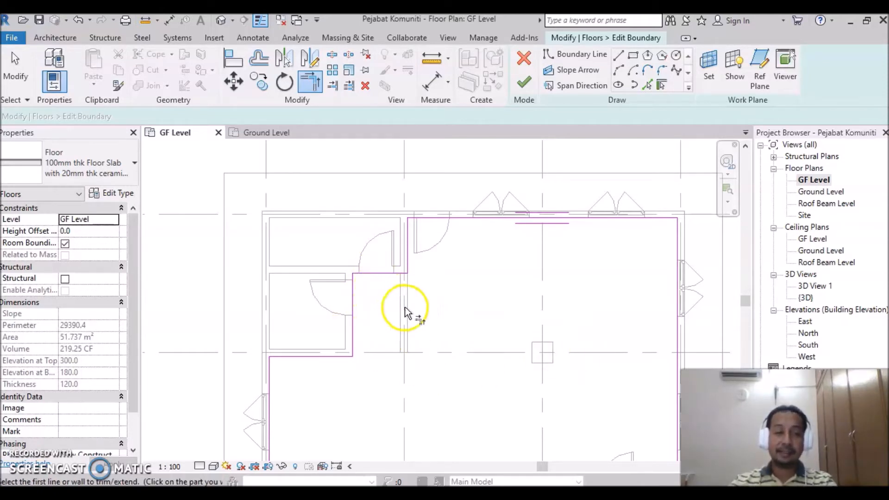
# Add boundary lines at the upper small room's door opening, along the wall's inner face and both door jambs
pyautogui.scroll(4, 363, 291)
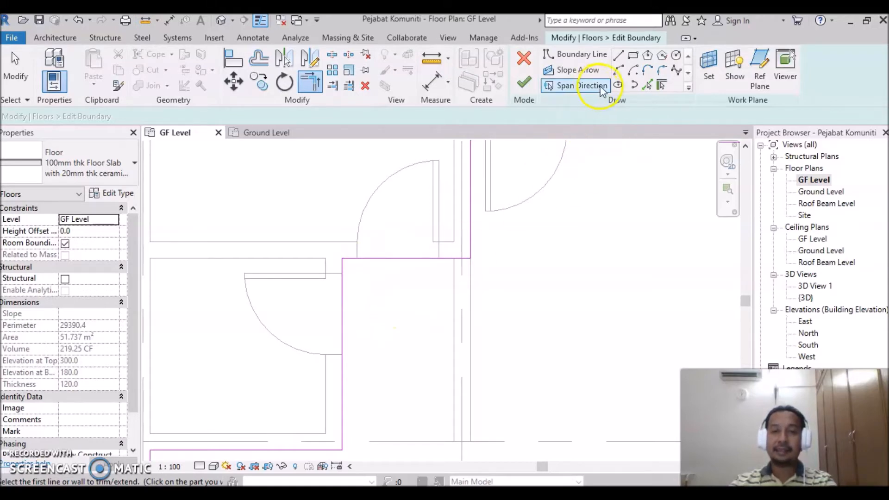
pyautogui.click(647, 86)
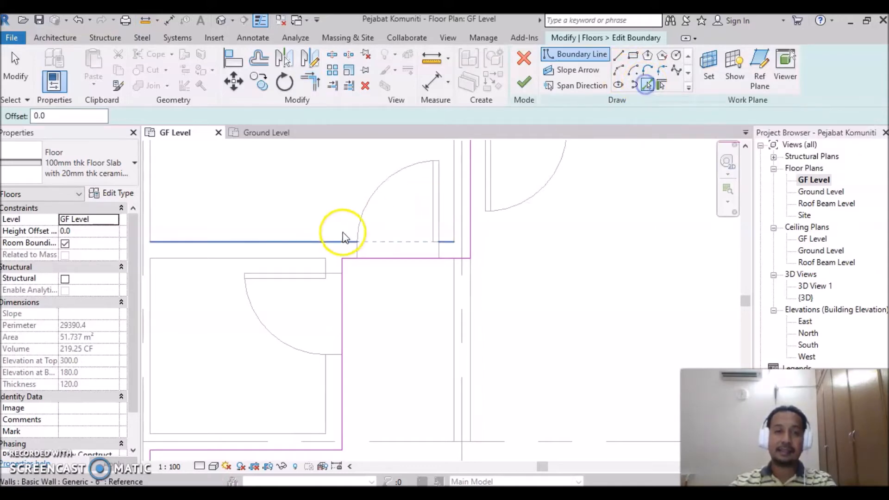
pyautogui.click(424, 247)
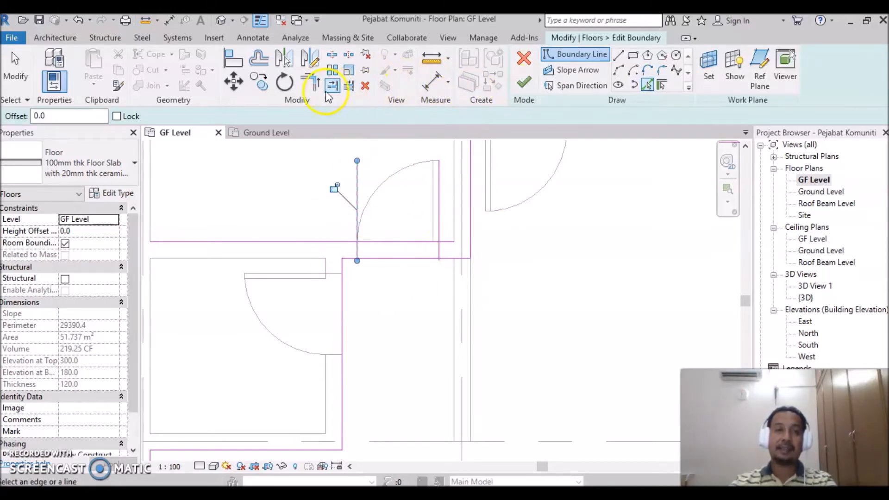
# Trim the boundary lines at the upper small room's door so the slab extends through the wall opening
pyautogui.click(310, 81)
pyautogui.click(347, 258)
pyautogui.click(356, 252)
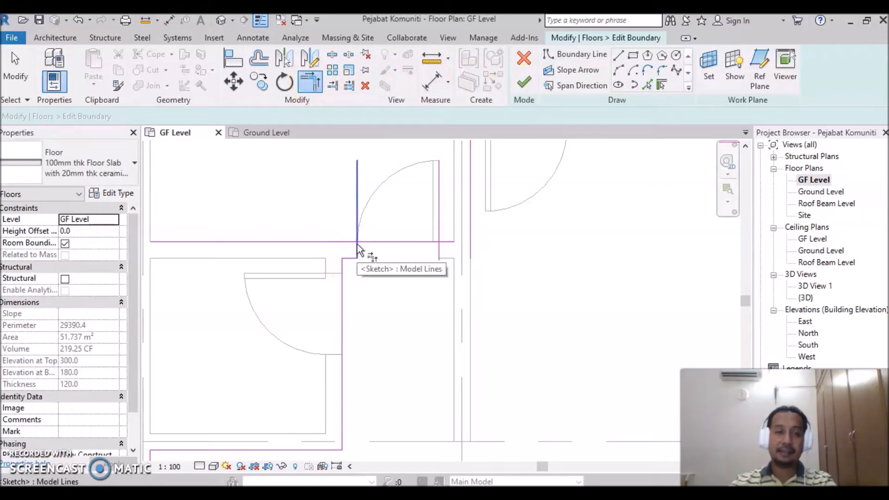
pyautogui.click(436, 241)
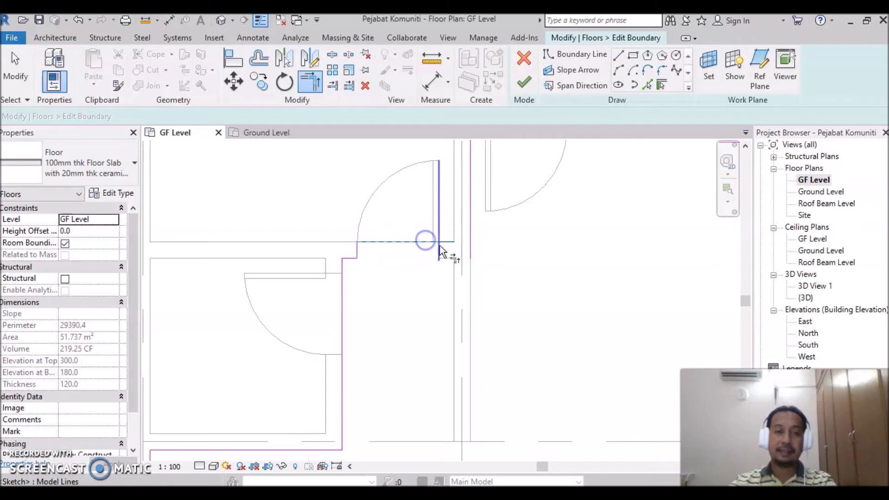
pyautogui.click(438, 244)
pyautogui.click(450, 268)
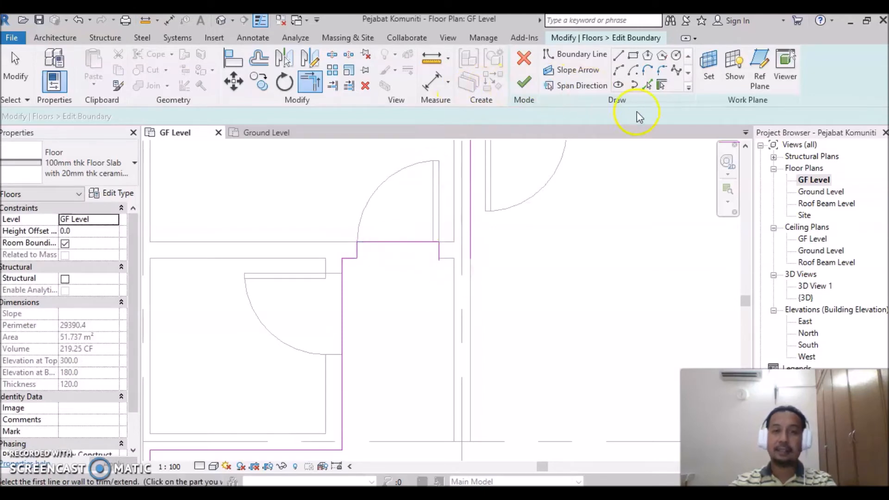
# Add a boundary line along the corridor-side wall face at the upper small room's door and trim it to the door jamb and partition wall line
pyautogui.click(648, 85)
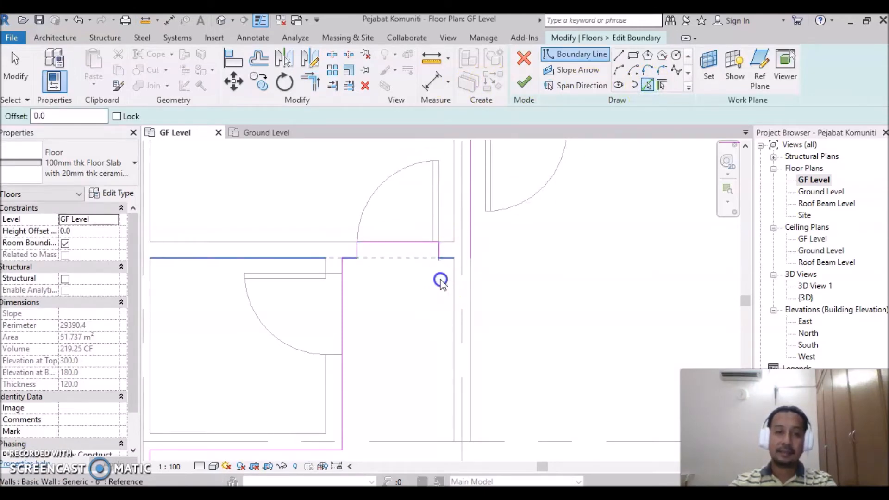
pyautogui.click(433, 268)
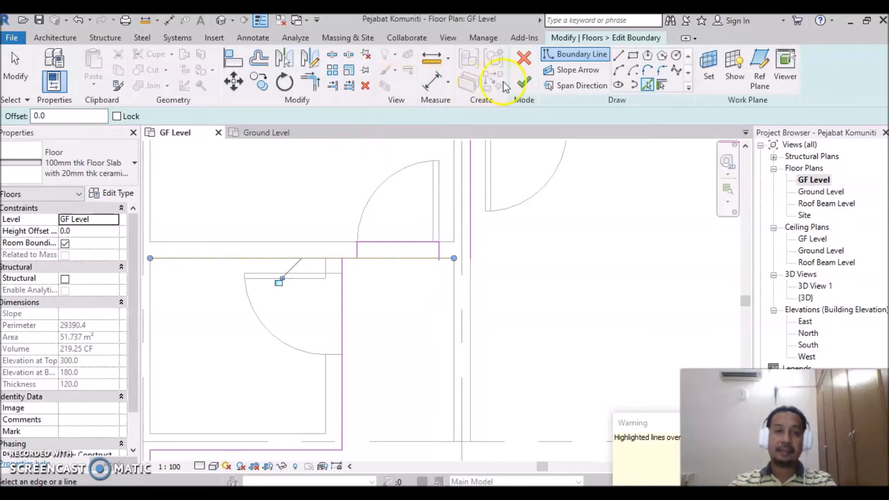
pyautogui.click(311, 81)
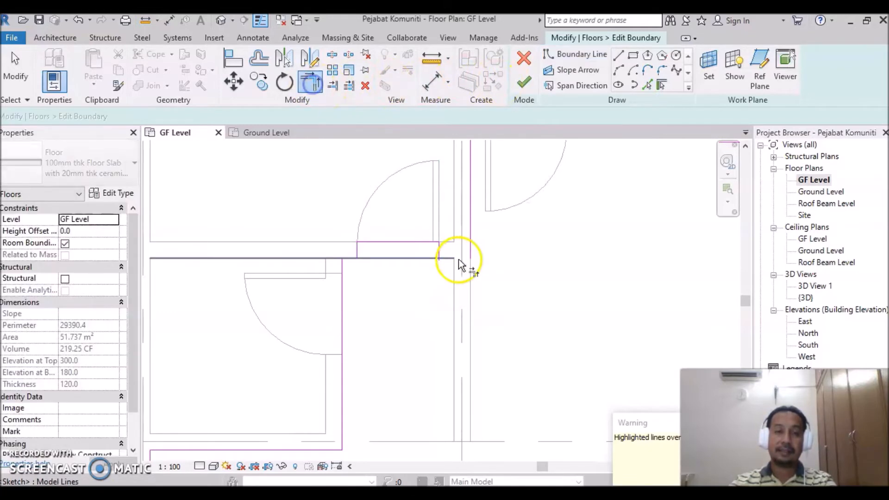
pyautogui.click(435, 250)
pyautogui.click(442, 258)
pyautogui.click(444, 257)
pyautogui.click(471, 238)
# Finish the interior slab's boundary edit and deselect the floor
pyautogui.scroll(-2, 556, 335)
pyautogui.scroll(-2, 557, 336)
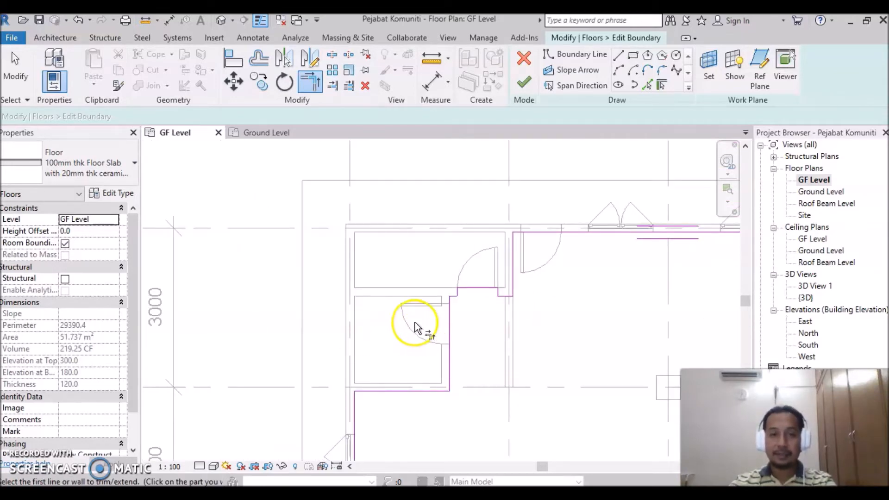
pyautogui.scroll(2, 415, 327)
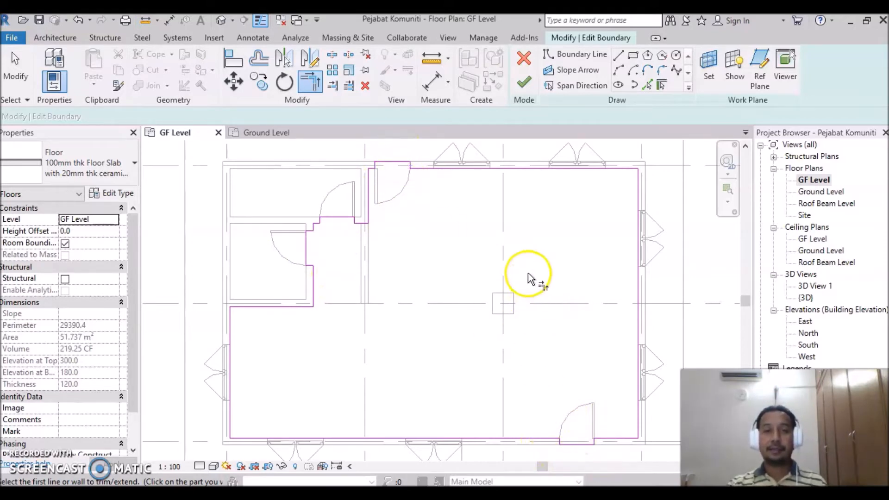
pyautogui.click(524, 82)
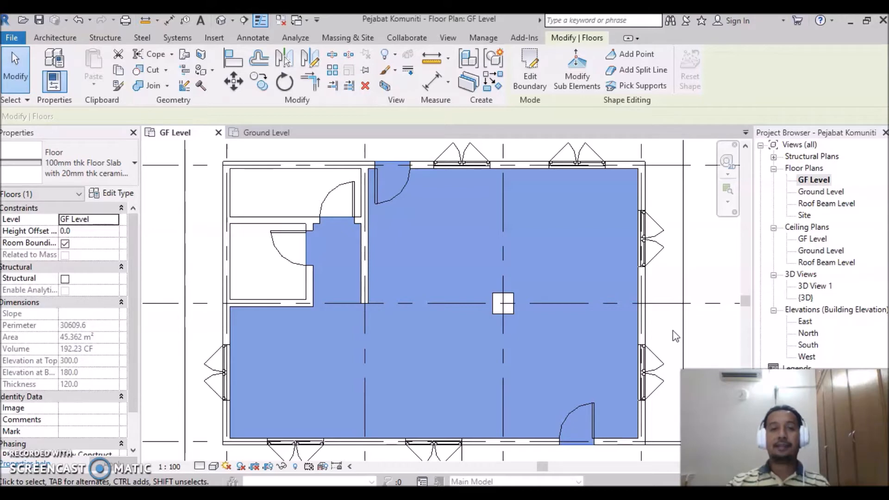
pyautogui.click(701, 333)
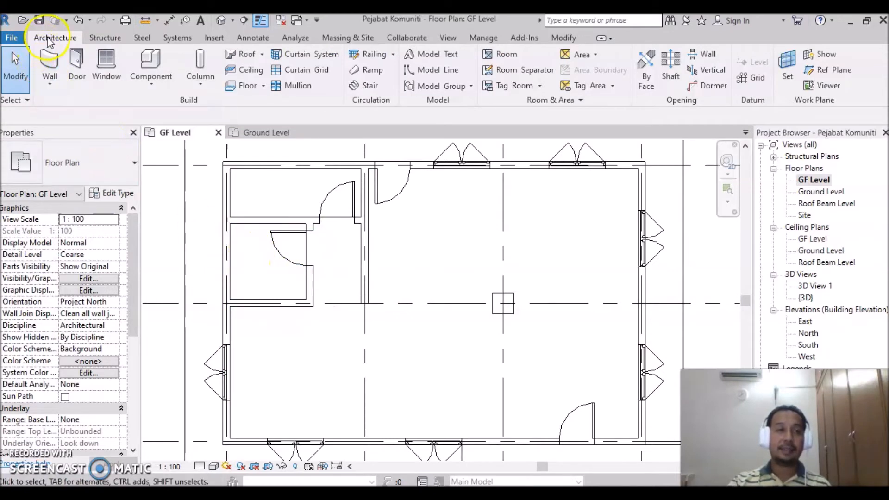
# Start a new architectural floor on GF Level with the type "100mm thk Floor Slab with 20mm thk ceramic tile"
pyautogui.click(263, 86)
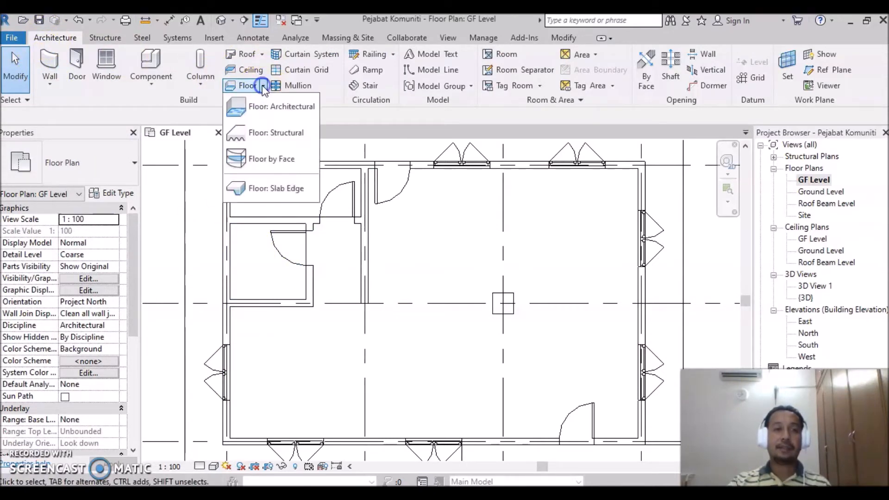
pyautogui.click(267, 106)
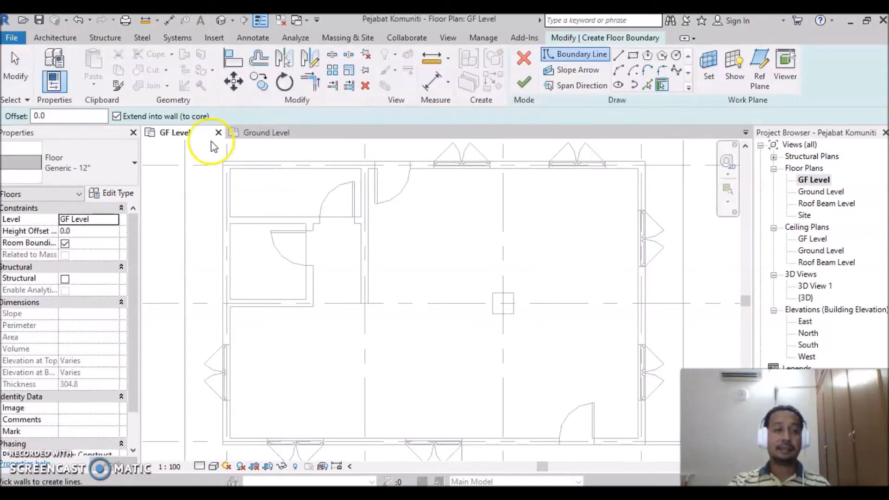
pyautogui.click(134, 164)
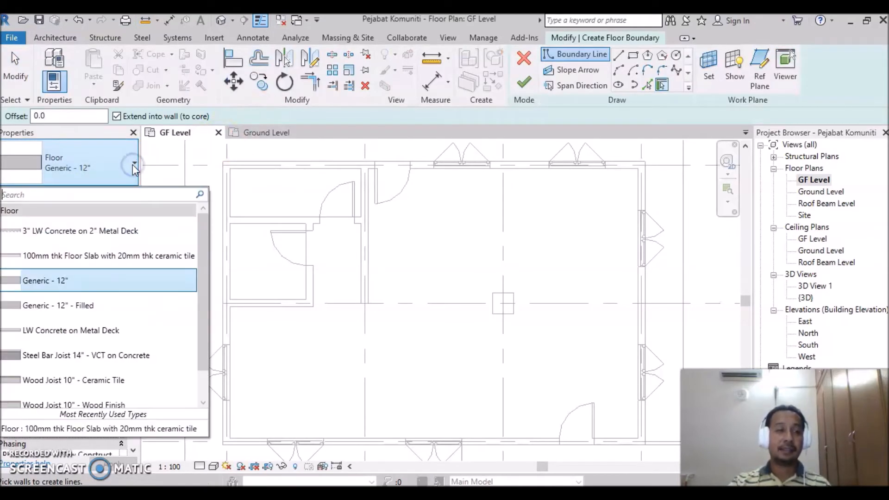
pyautogui.click(139, 256)
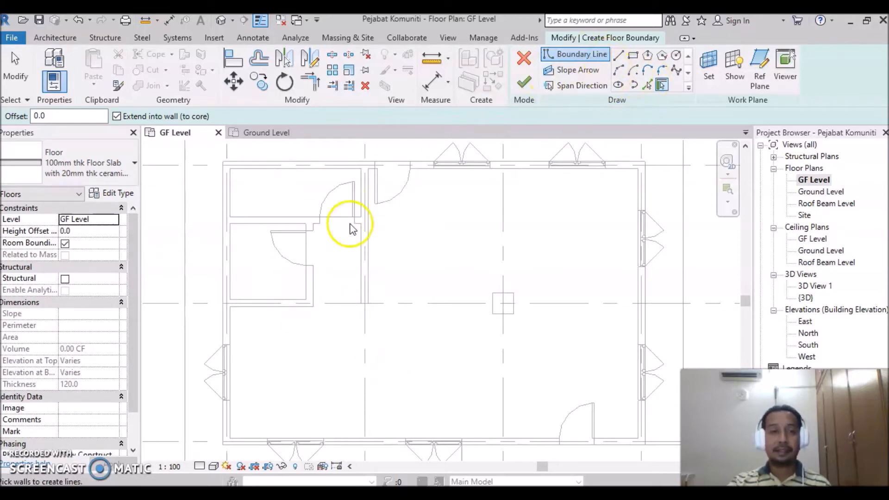
# Sketch rectangular boundaries along the inner wall faces of both small rooms and finish the floor
pyautogui.click(633, 57)
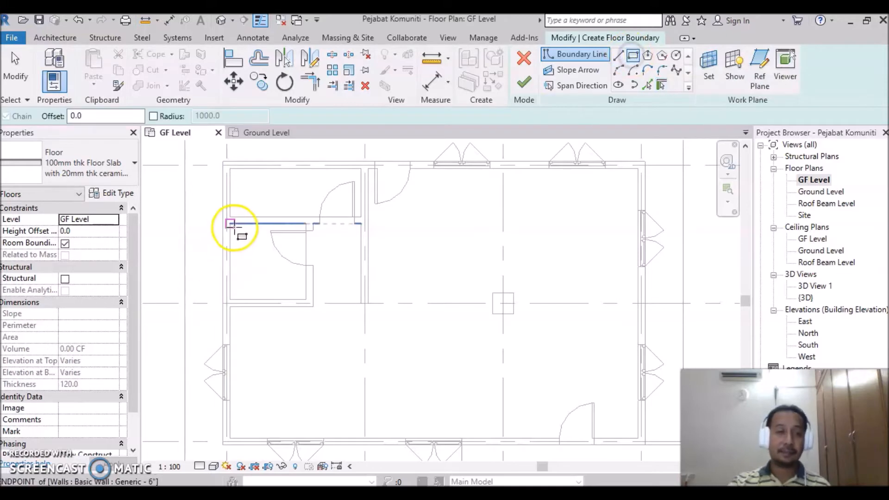
pyautogui.click(234, 227)
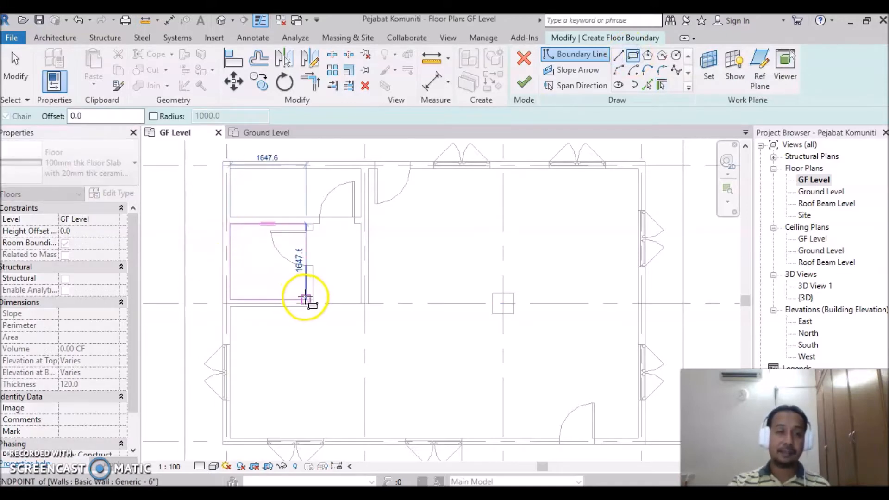
pyautogui.click(305, 299)
pyautogui.click(239, 174)
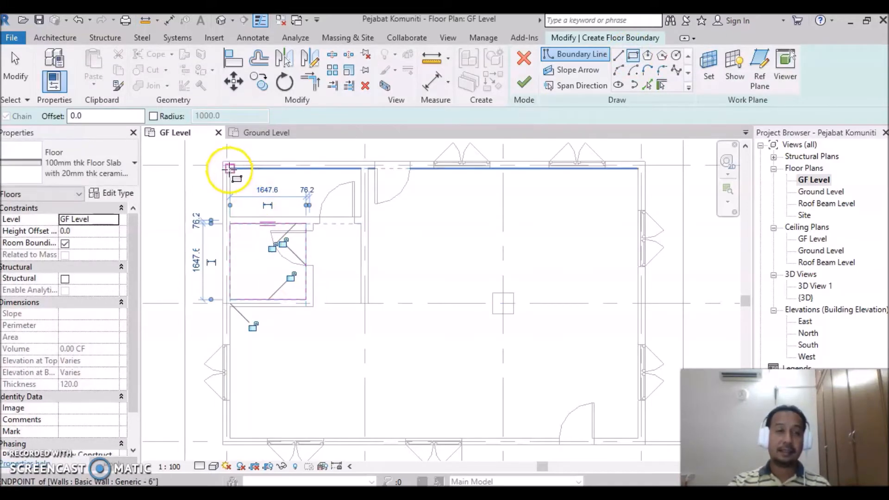
pyautogui.click(232, 171)
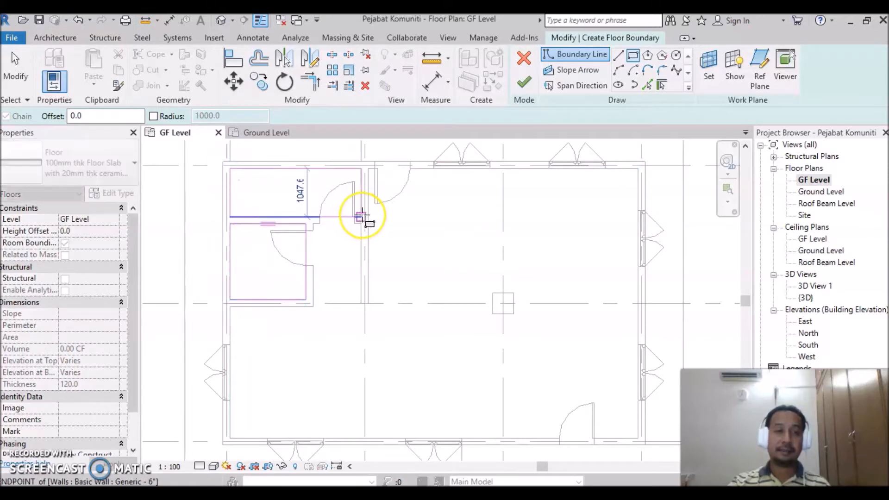
pyautogui.click(362, 215)
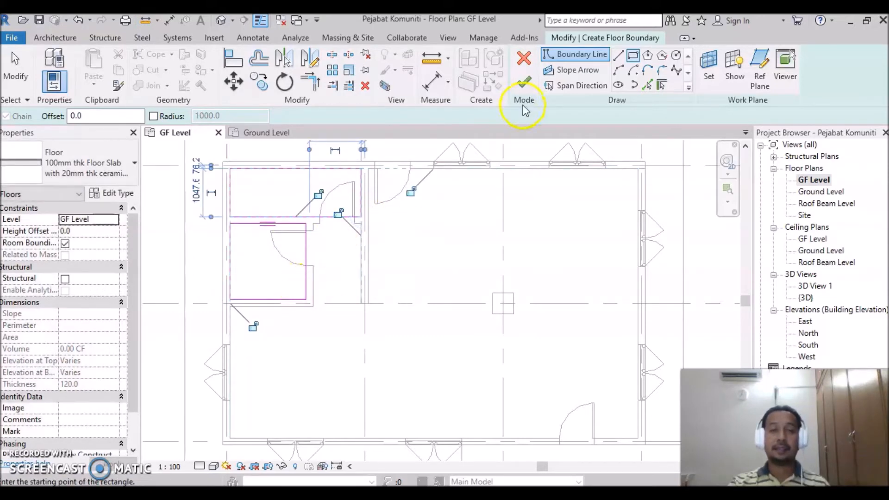
pyautogui.click(524, 84)
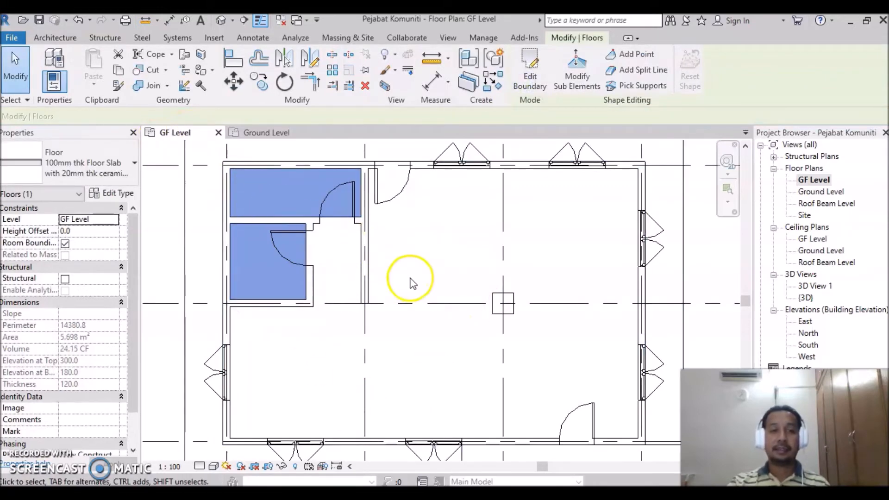
# Duplicate the interior main-room slab's type as "100mm thk Floor Slab with 20mm thk ceramic tile (magenta)"
pyautogui.scroll(-4, 411, 292)
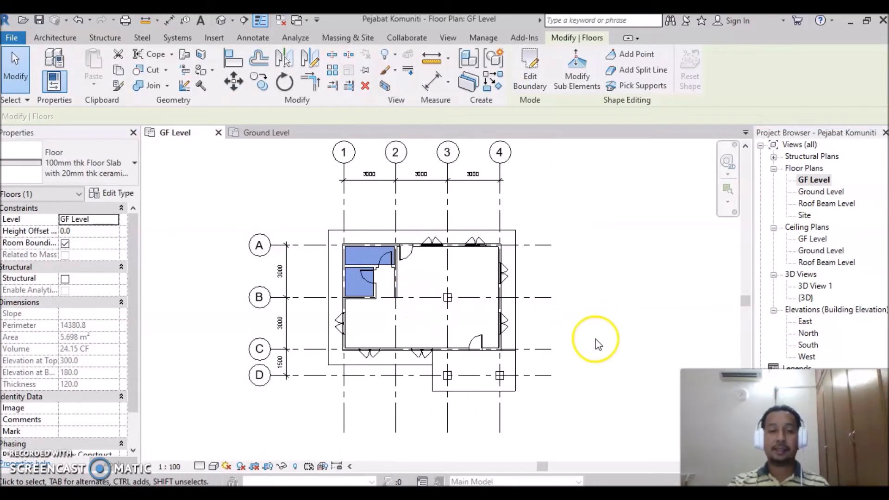
pyautogui.scroll(3, 602, 342)
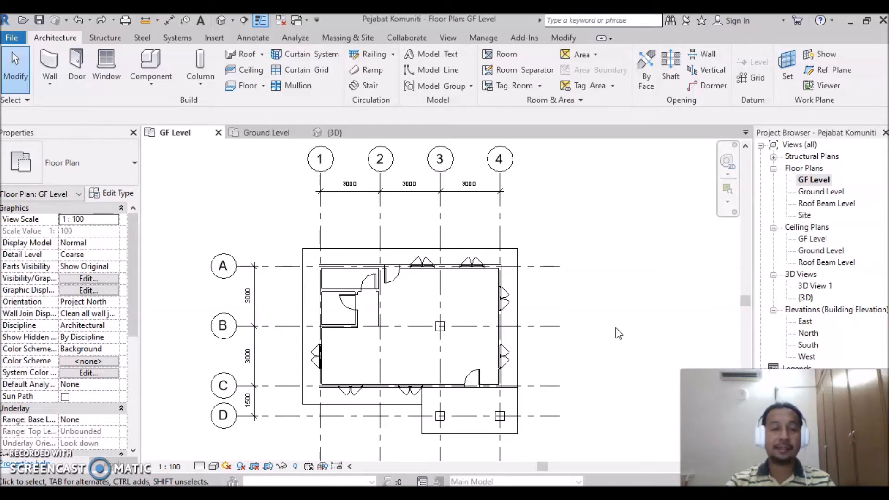
pyautogui.click(494, 322)
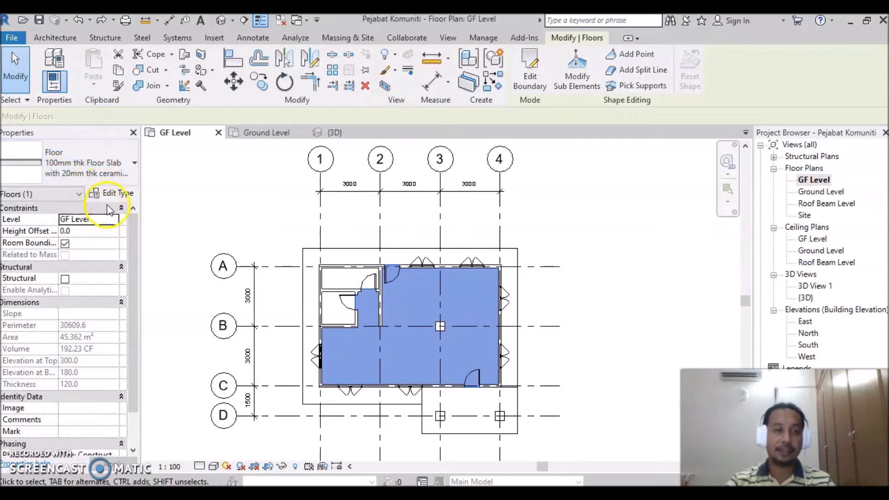
pyautogui.click(119, 195)
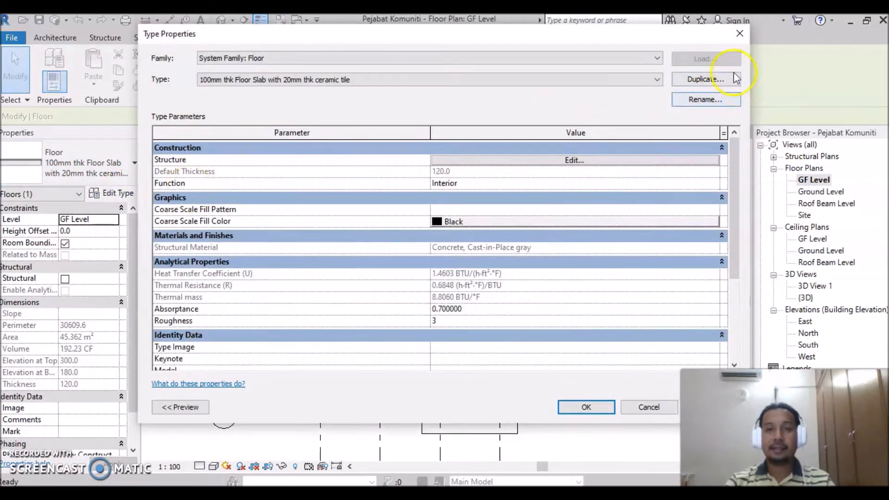
pyautogui.click(704, 80)
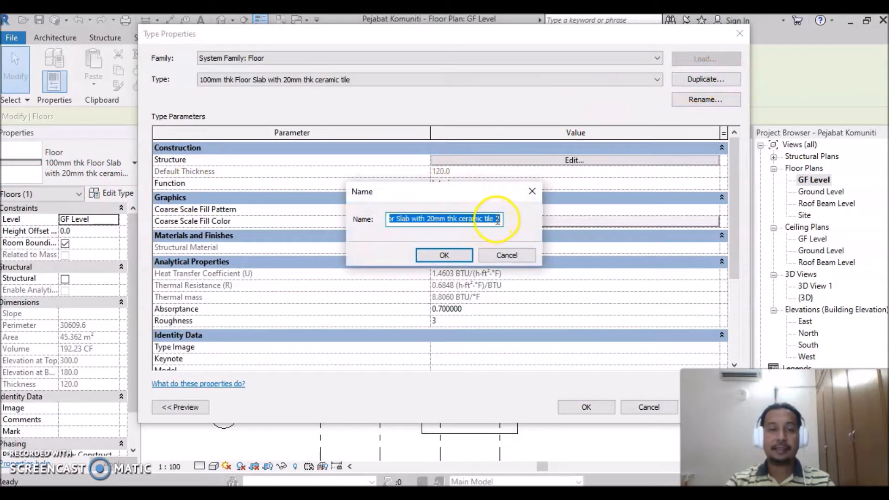
pyautogui.click(498, 220)
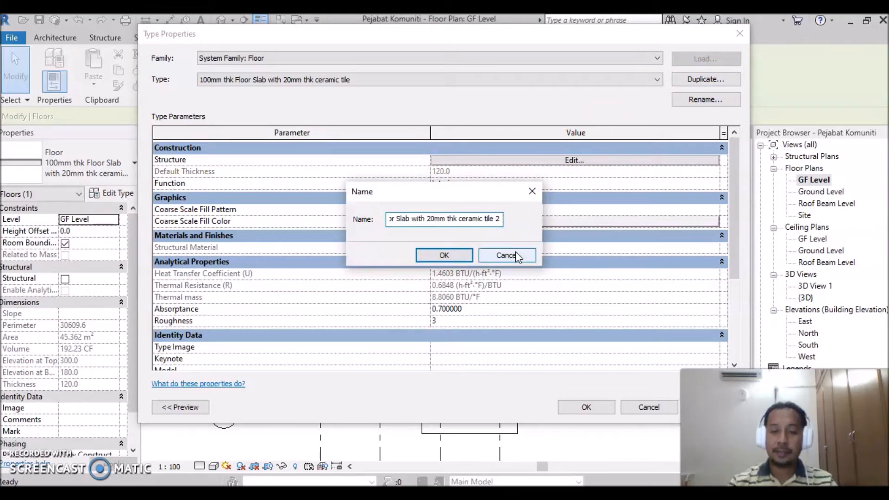
pyautogui.press('BackSpace')
pyautogui.press('BackSpace')
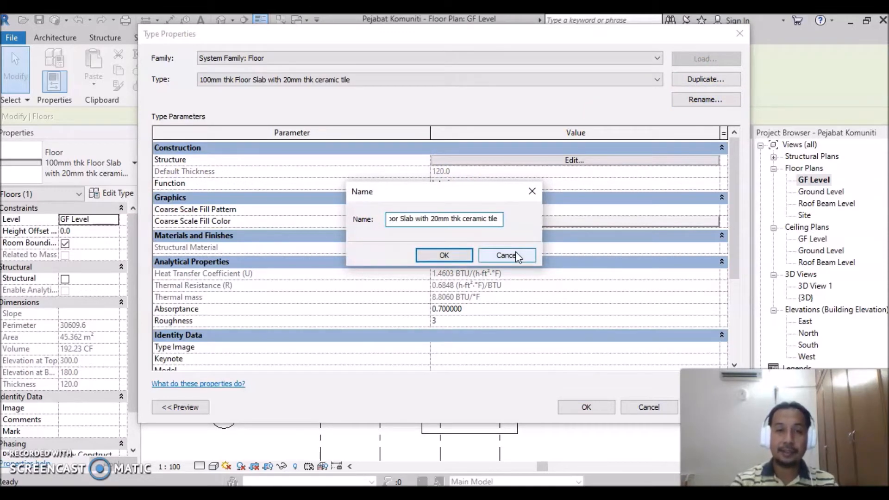
pyautogui.write('(m')
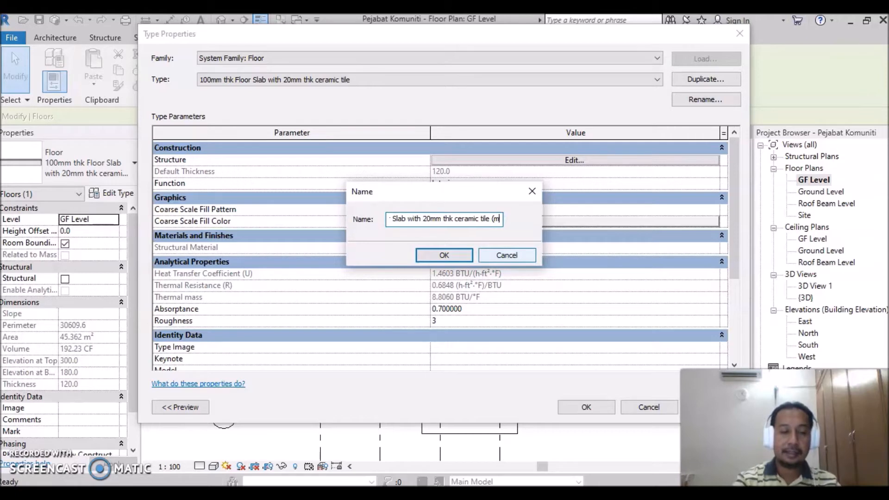
pyautogui.write('agenta)')
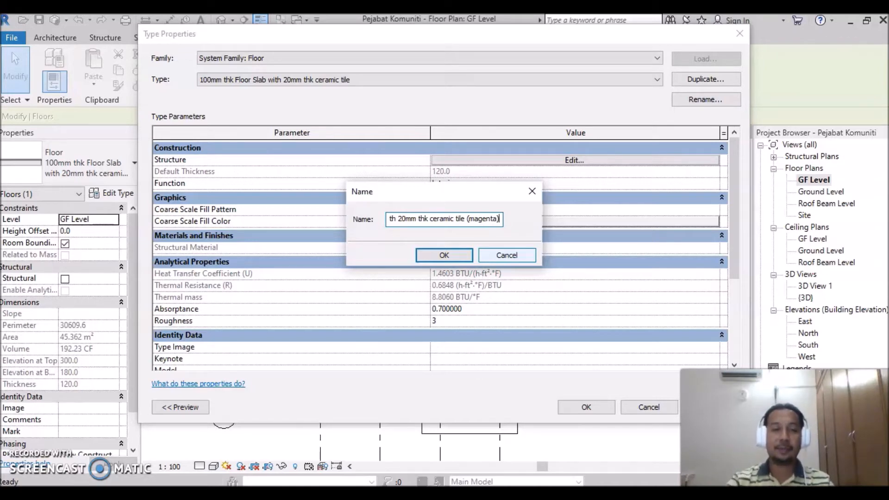
pyautogui.click(444, 255)
# Duplicate the Finish 1 layer's Tile, Mosaic, Gray material in the magenta floor type and name the copy "Tile, Mosaic, Magenta"
pyautogui.click(564, 160)
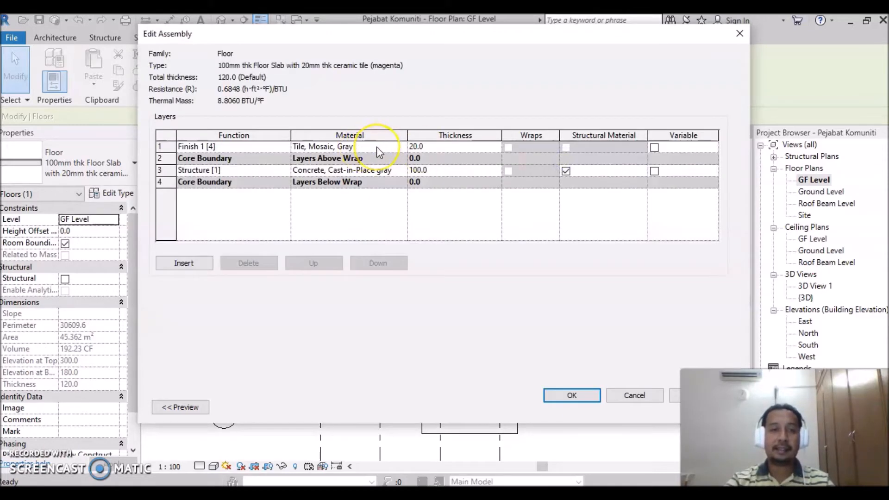
pyautogui.click(377, 146)
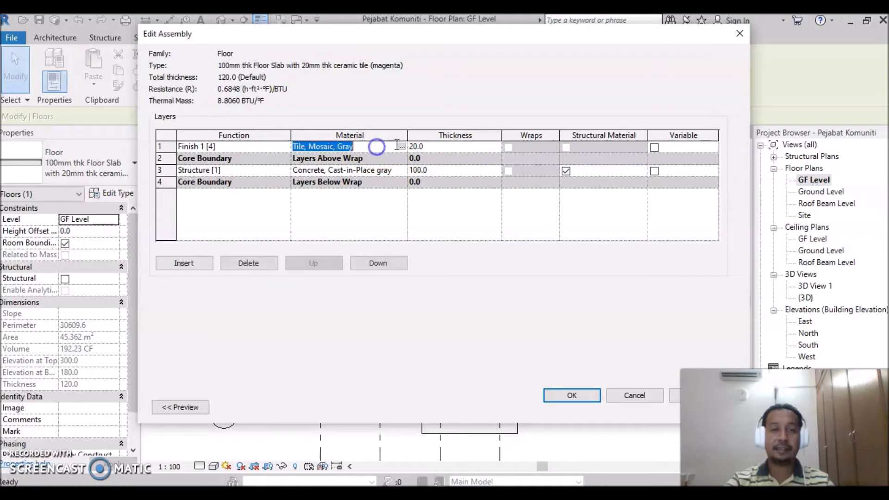
pyautogui.click(402, 147)
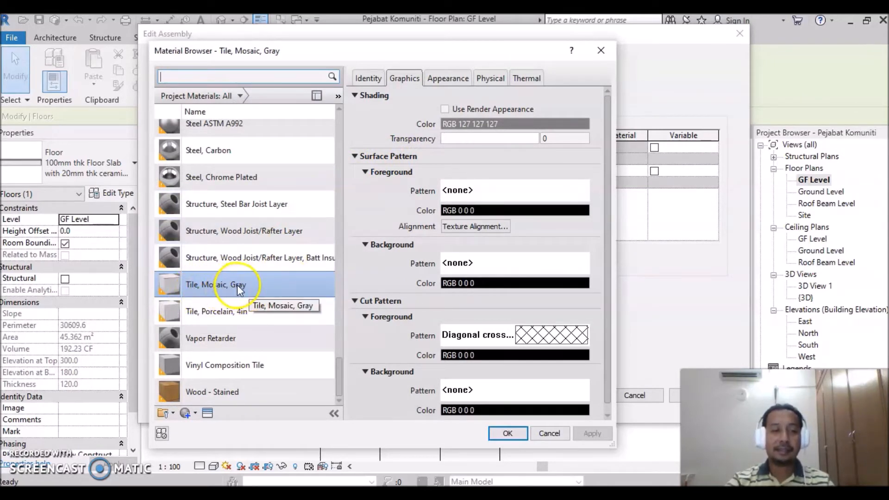
pyautogui.click(195, 415)
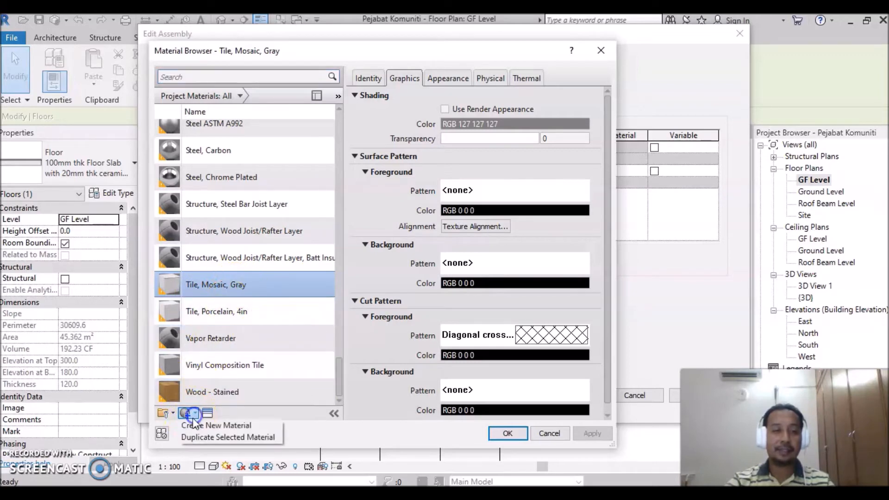
pyautogui.click(185, 435)
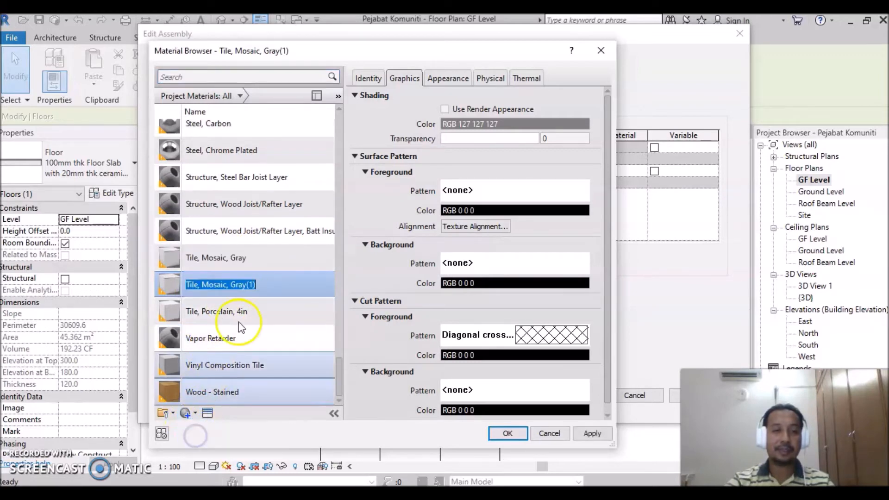
pyautogui.click(232, 285)
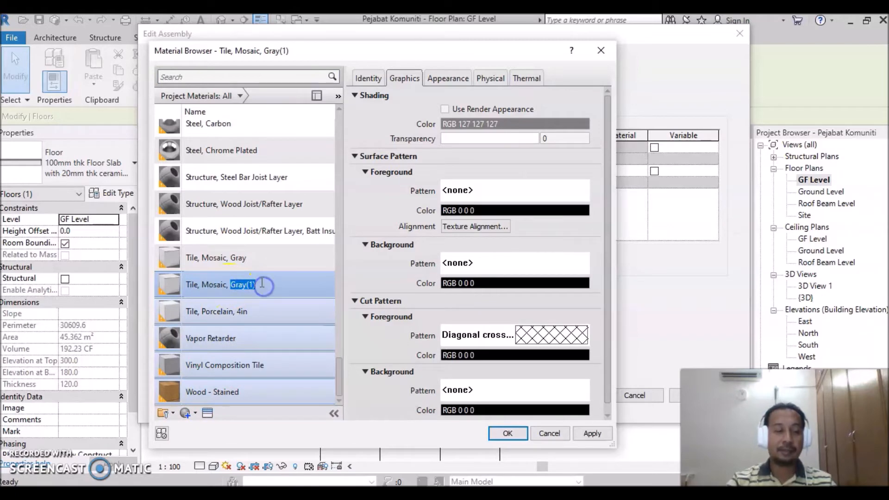
pyautogui.write('genta')
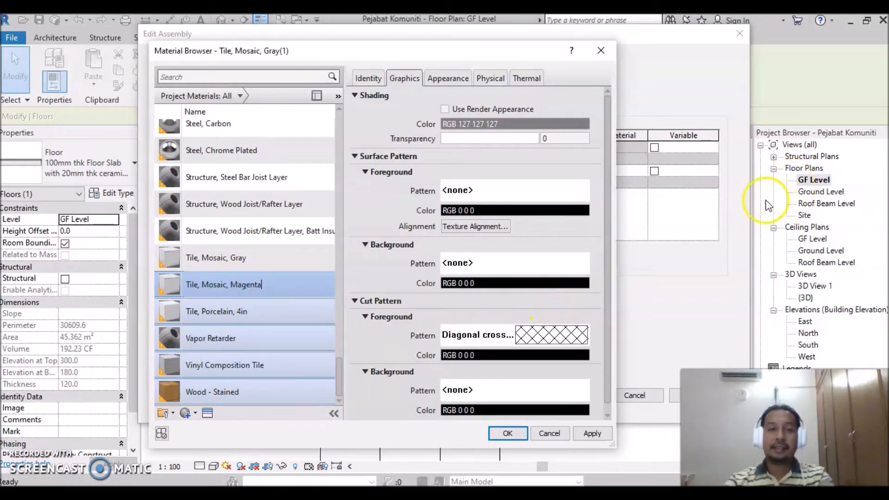
pyautogui.press('Return')
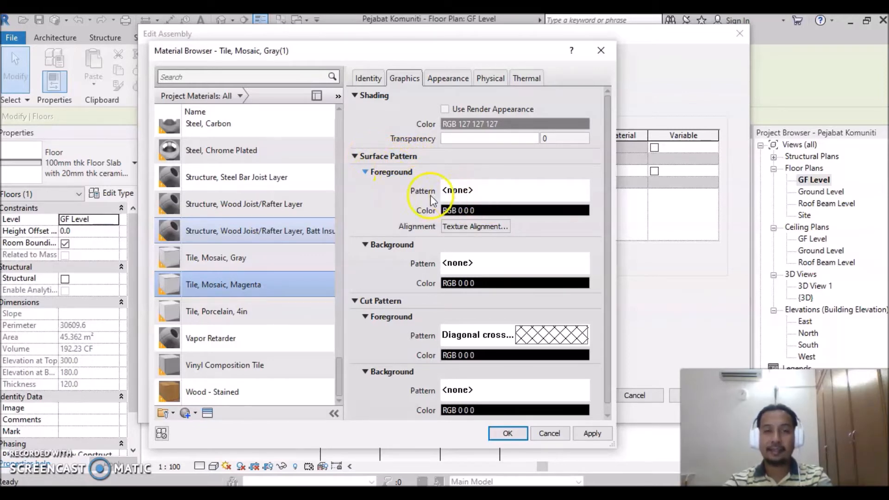
# Set the Tile, Mosaic, Magenta material's surface foreground pattern to the model pattern 12" Tile
pyautogui.click(463, 190)
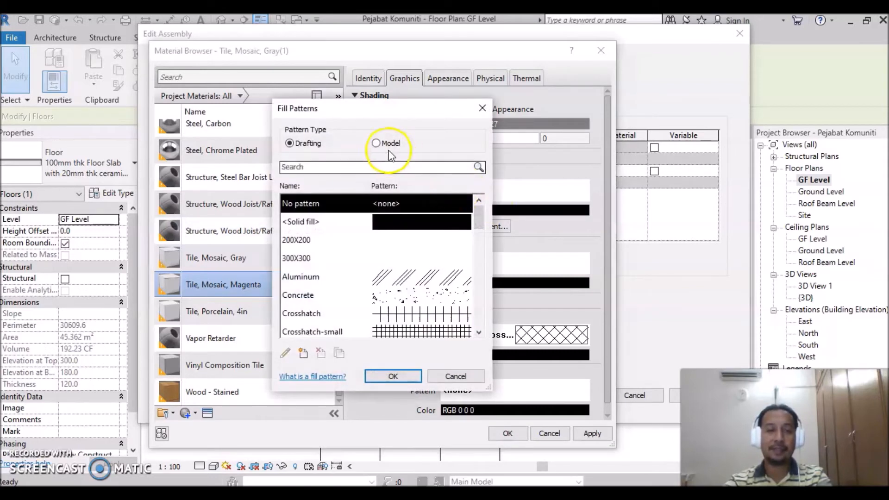
pyautogui.click(377, 143)
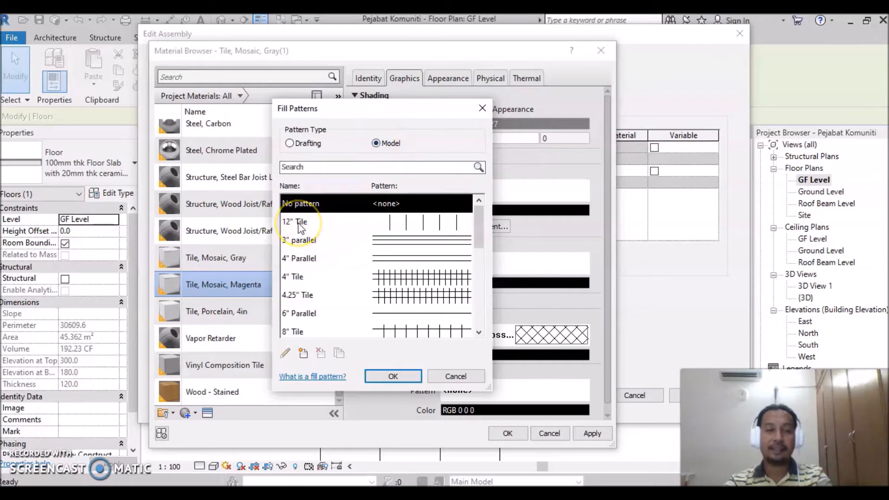
pyautogui.click(391, 222)
pyautogui.click(414, 381)
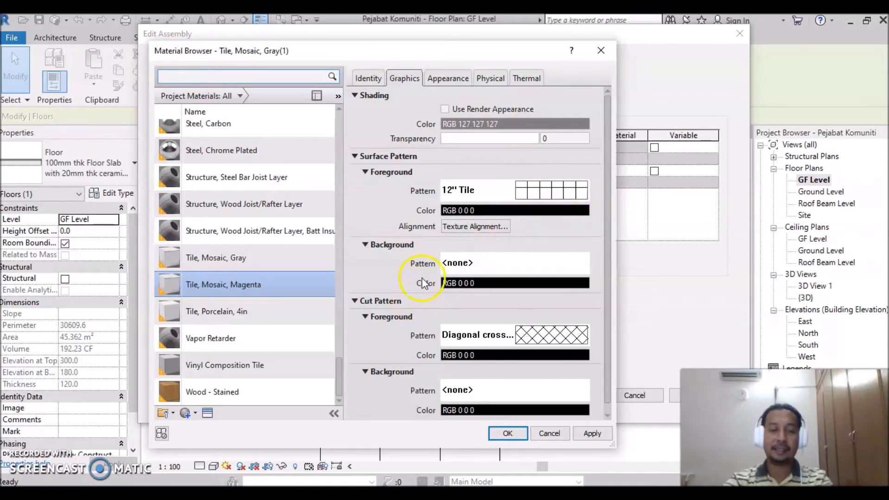
# Give the material's surface background a solid fill pattern in magenta, RGB 255 0 255
pyautogui.click(502, 263)
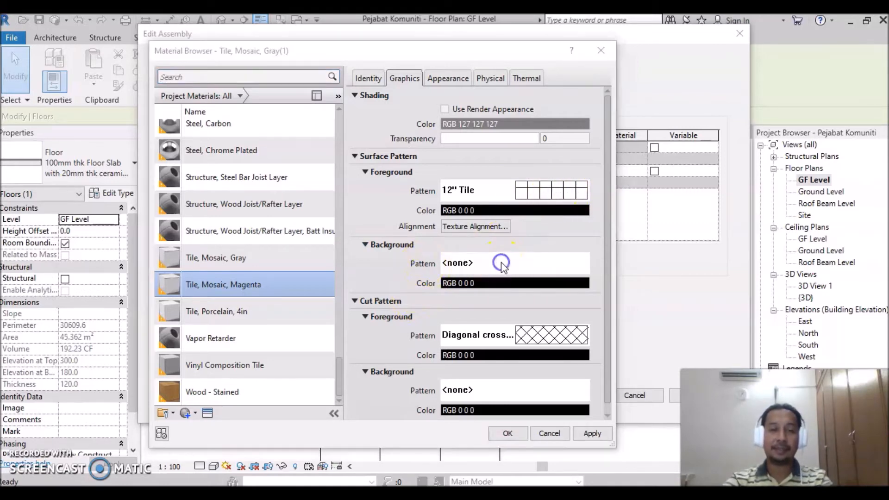
pyautogui.click(386, 222)
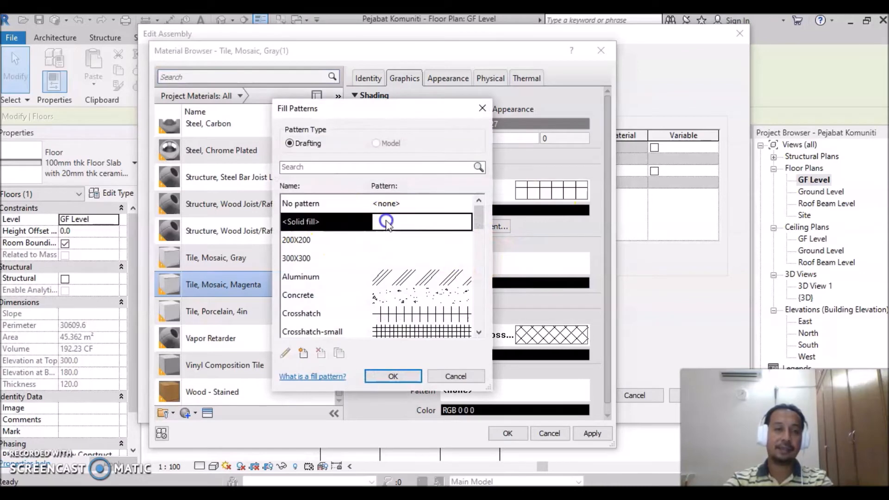
pyautogui.click(379, 376)
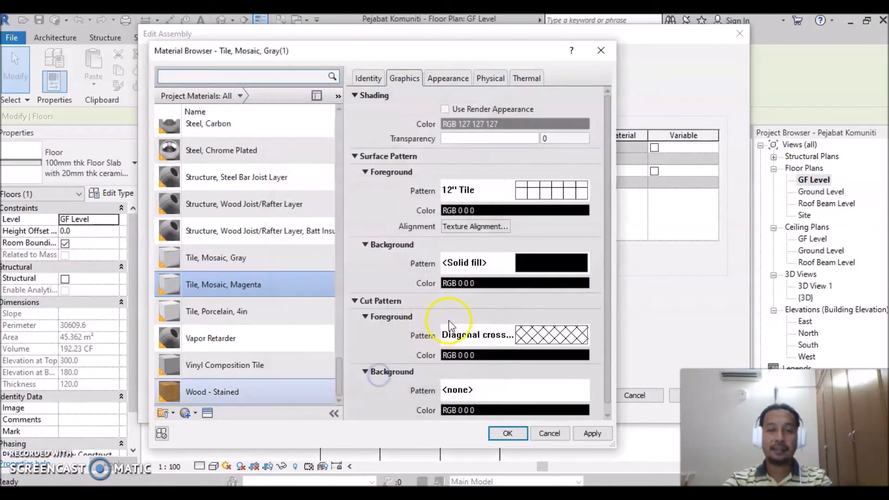
pyautogui.click(484, 283)
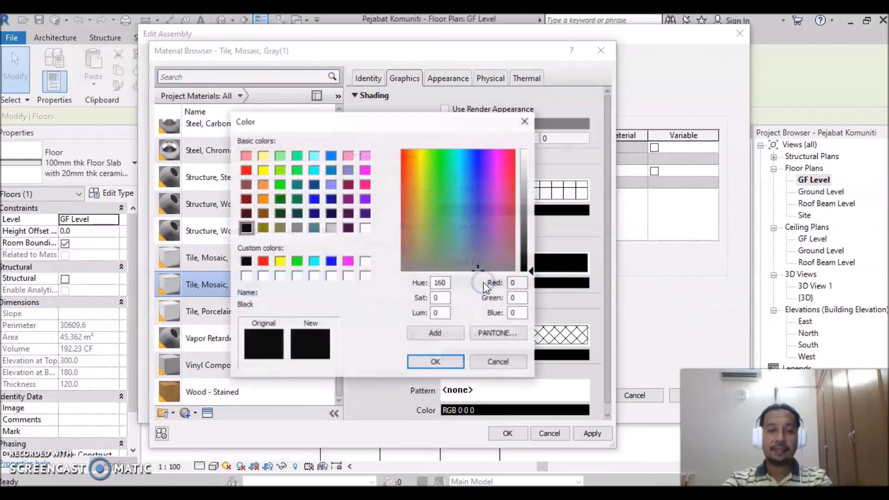
pyautogui.click(348, 261)
pyautogui.click(435, 362)
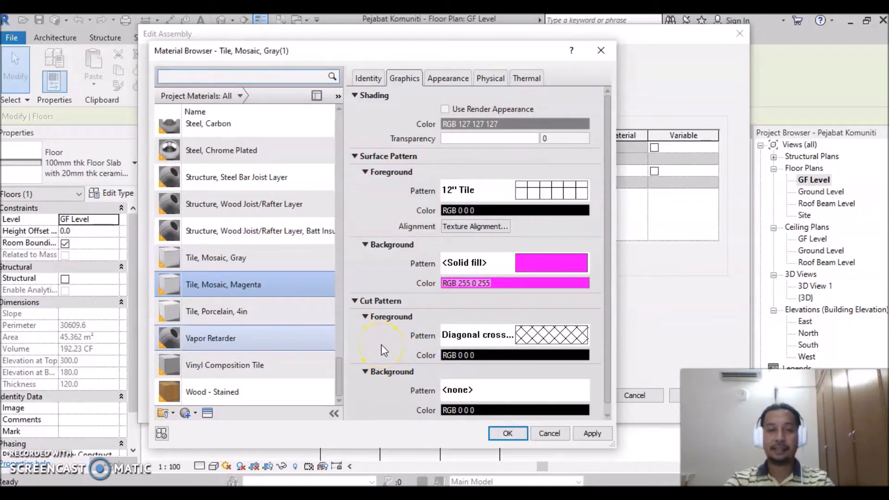
# Give the material's cut background a solid fill pattern in magenta, RGB 255 0 255
pyautogui.scroll(-1, 382, 345)
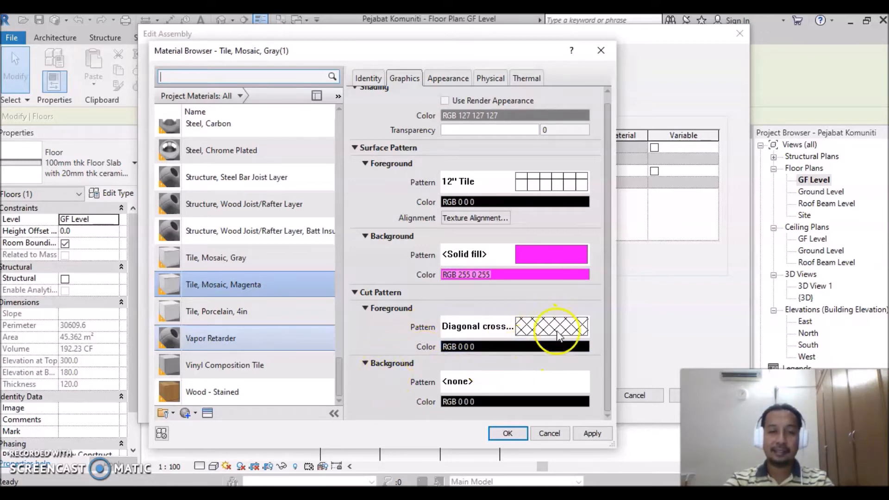
pyautogui.click(492, 383)
pyautogui.click(397, 224)
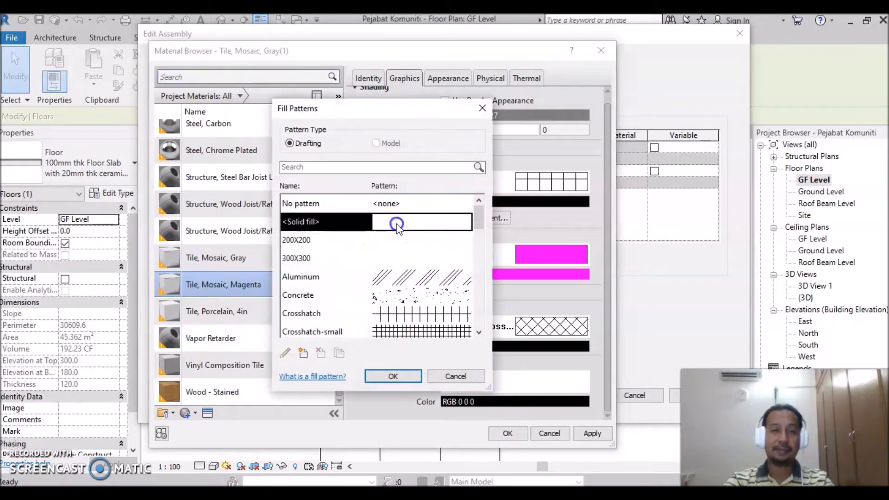
pyautogui.click(393, 377)
pyautogui.click(494, 401)
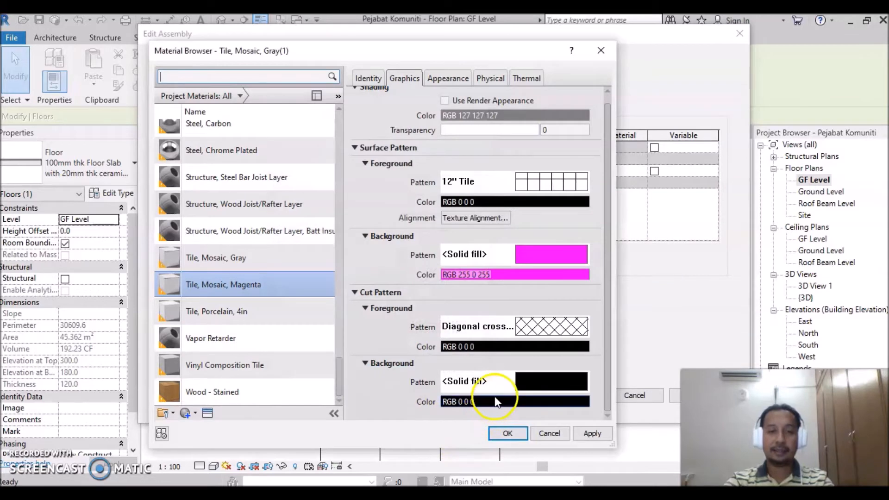
pyautogui.click(348, 261)
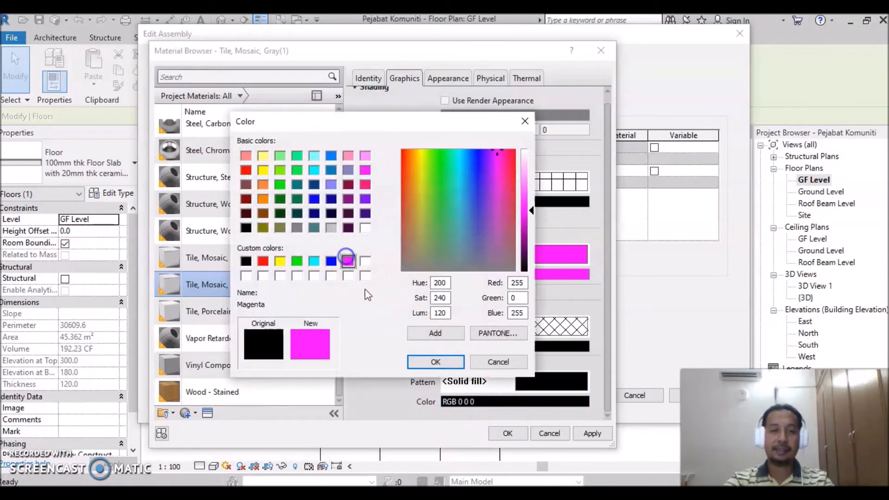
pyautogui.click(435, 361)
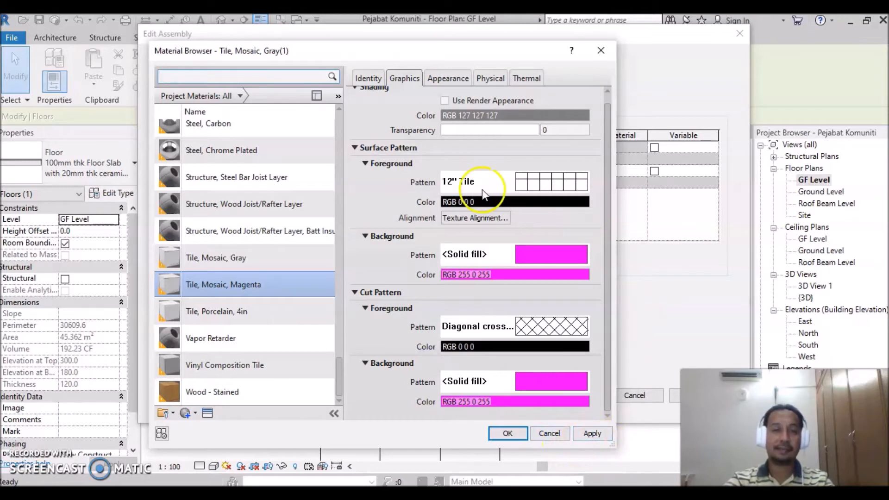
# Apply the Tile, Mosaic, Magenta material to the Finish 1 layer, accept the floor type changes, and deselect the main-room slab
pyautogui.click(591, 433)
pyautogui.click(508, 433)
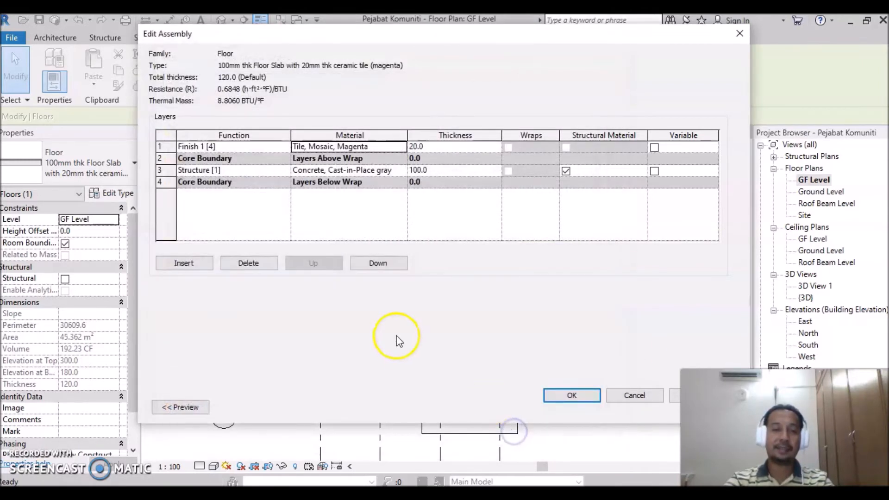
pyautogui.click(572, 395)
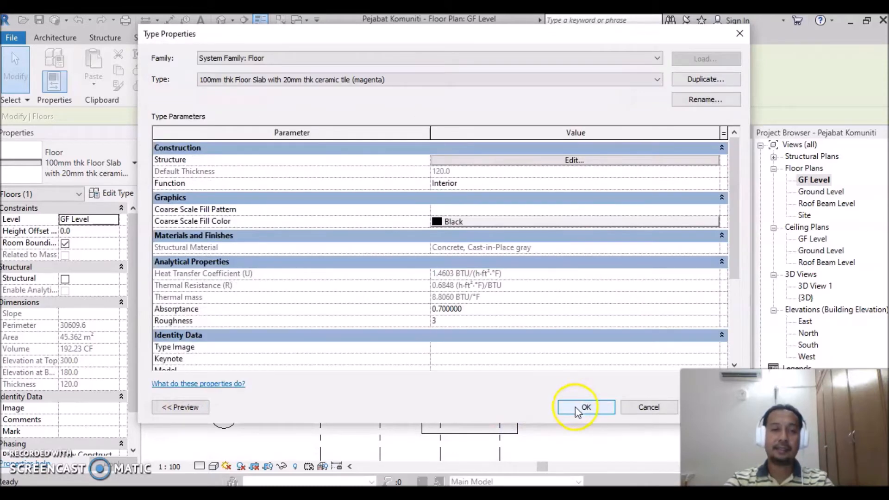
pyautogui.click(576, 407)
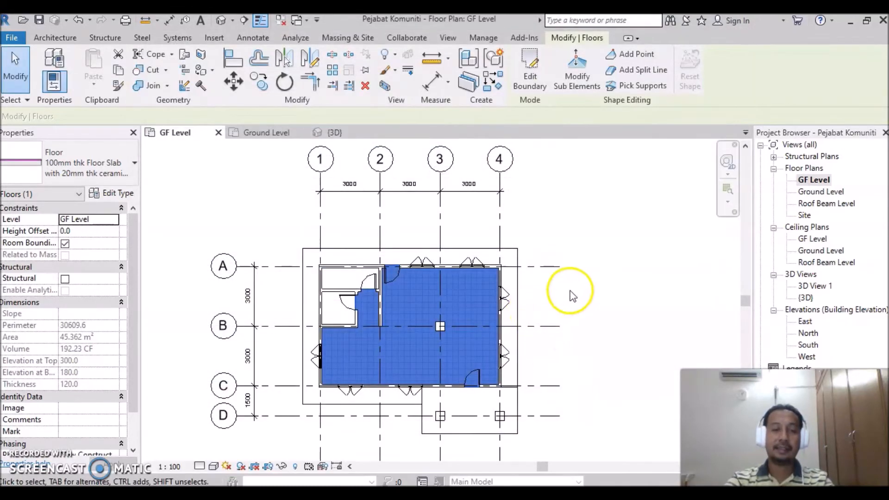
pyautogui.click(574, 296)
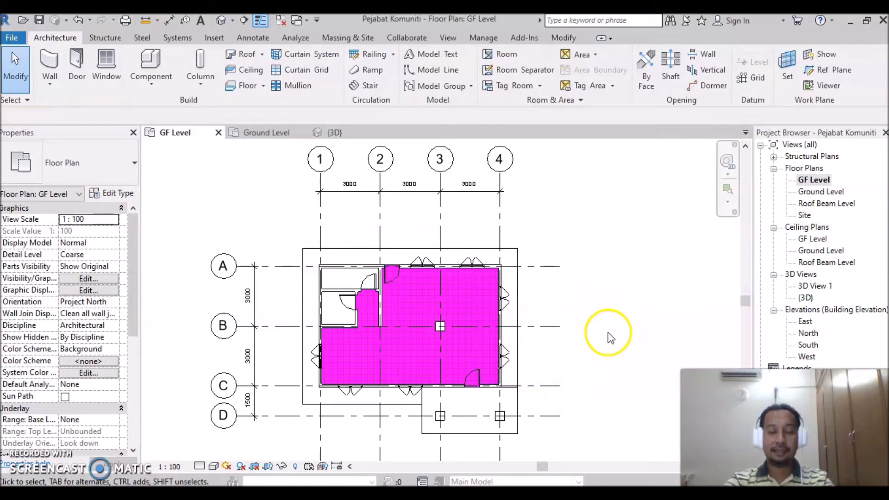
pyautogui.click(213, 466)
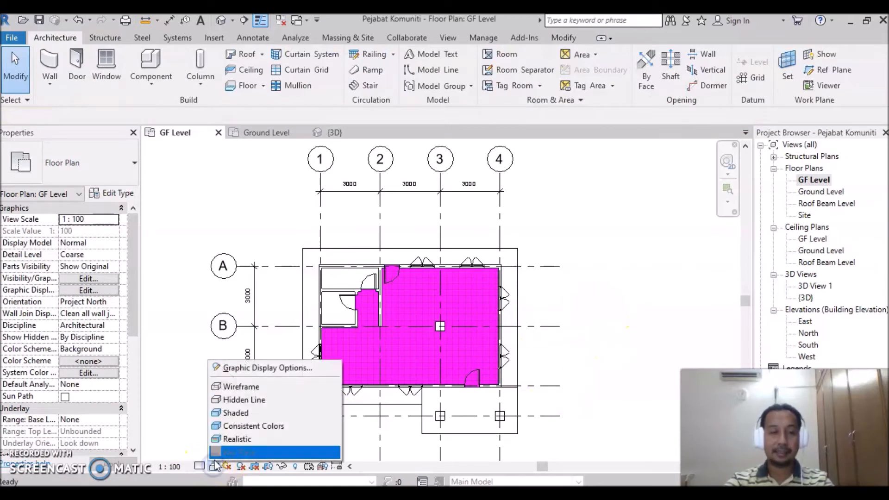
pyautogui.click(602, 319)
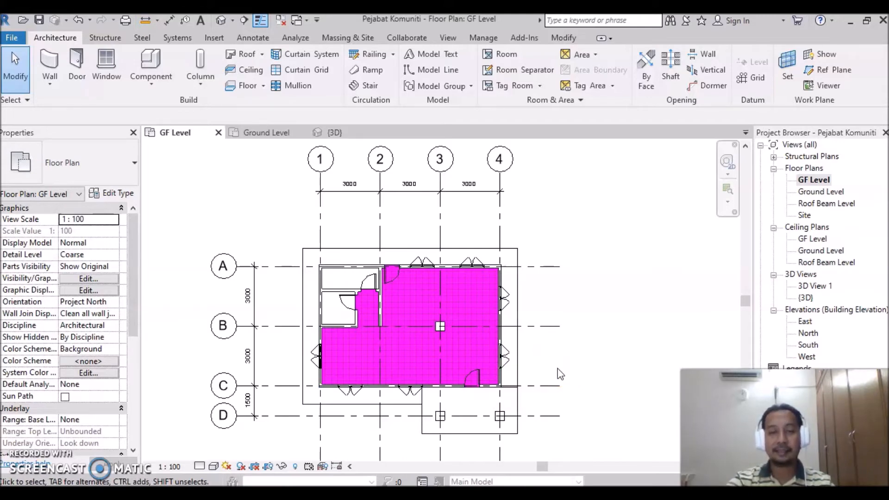
pyautogui.click(532, 407)
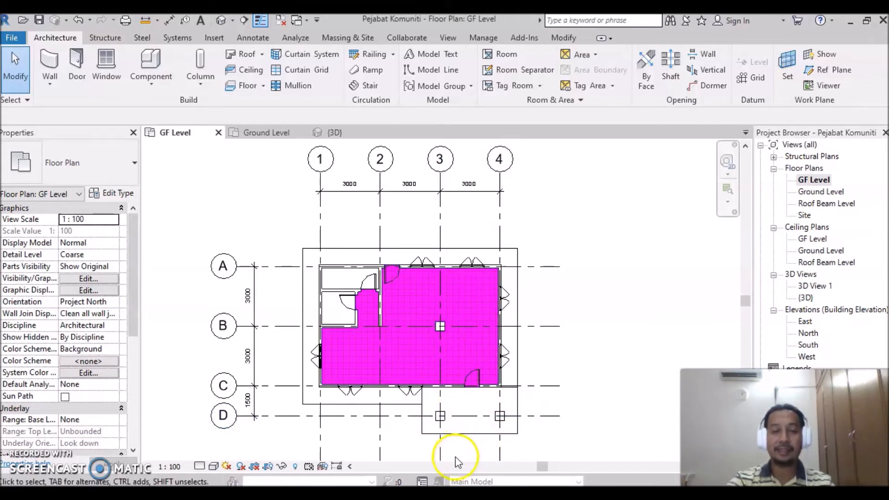
# Change the porch slab's floor type to "100mm thk Floor Slab with 20mm thk ceramic tile (magenta)"
pyautogui.click(467, 436)
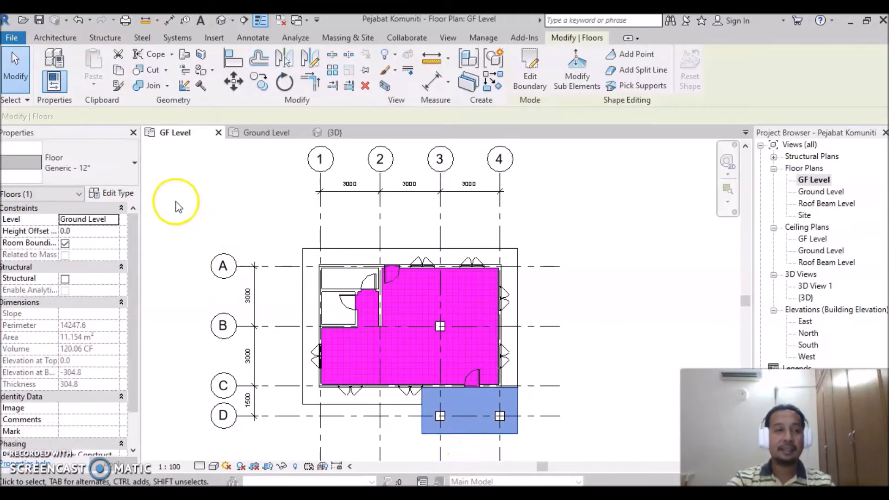
pyautogui.click(133, 163)
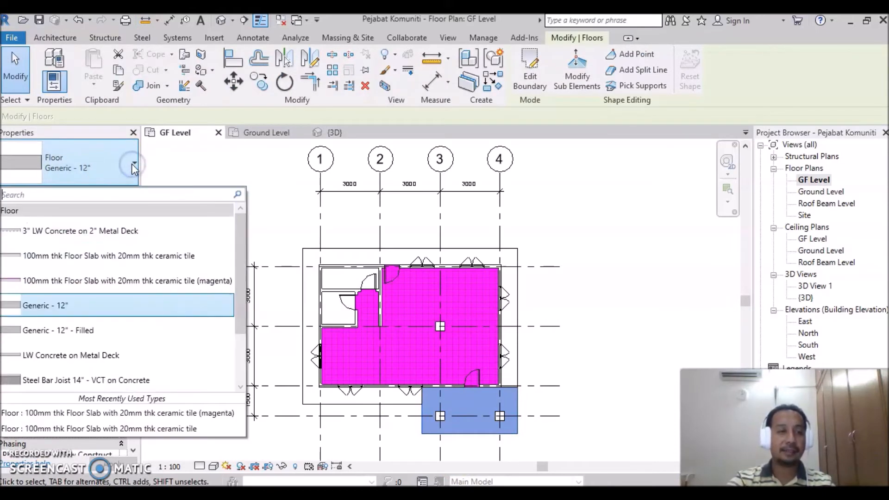
pyautogui.click(119, 280)
pyautogui.click(615, 337)
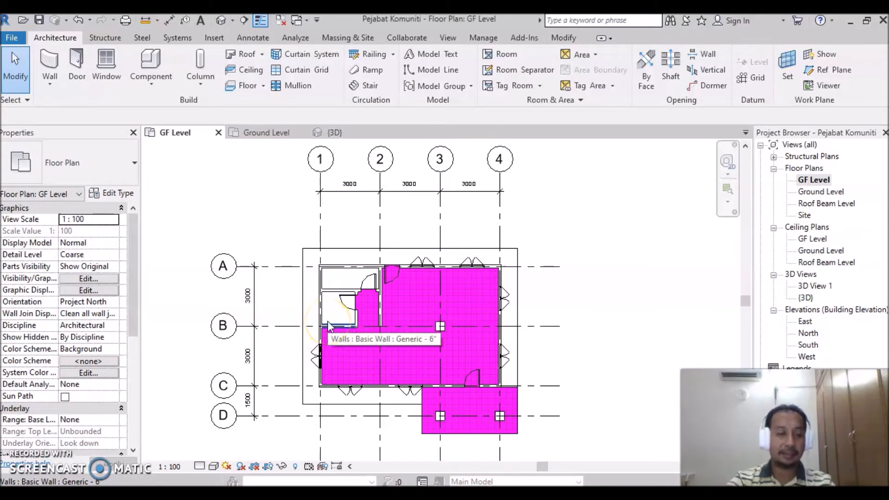
# Duplicate the small-room slab's type as "100mm thk Floor Slab with 20mm thk ceramic tile (biru)"
pyautogui.press('Tab')
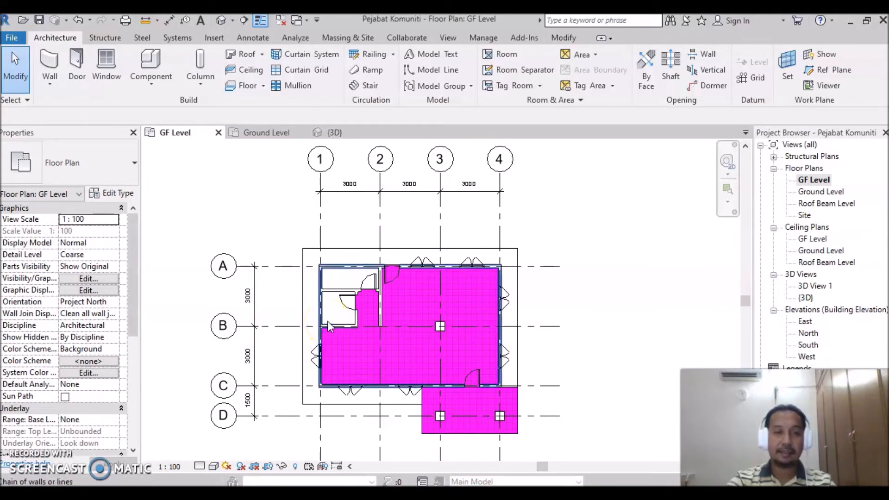
pyautogui.click(330, 322)
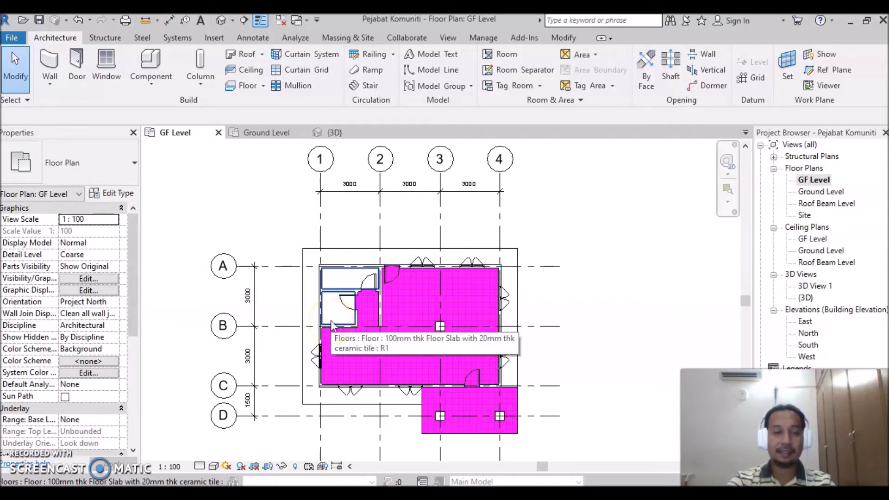
pyautogui.press('Tab')
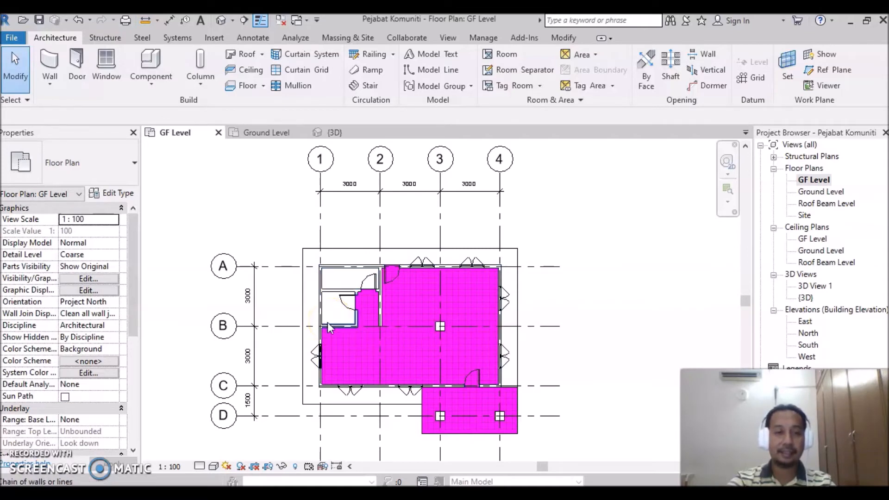
pyautogui.scroll(5, 327, 324)
pyautogui.moveTo(330, 269); pyautogui.dragTo(341, 358, button='middle')
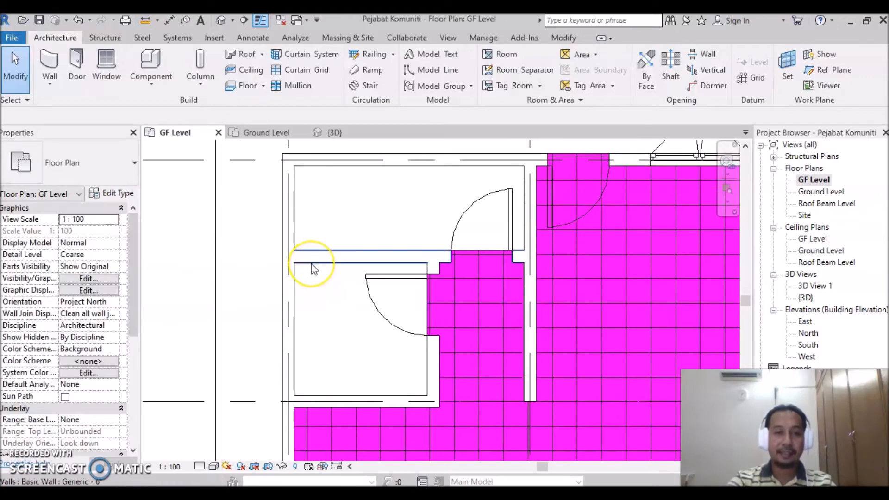
pyautogui.press('Tab')
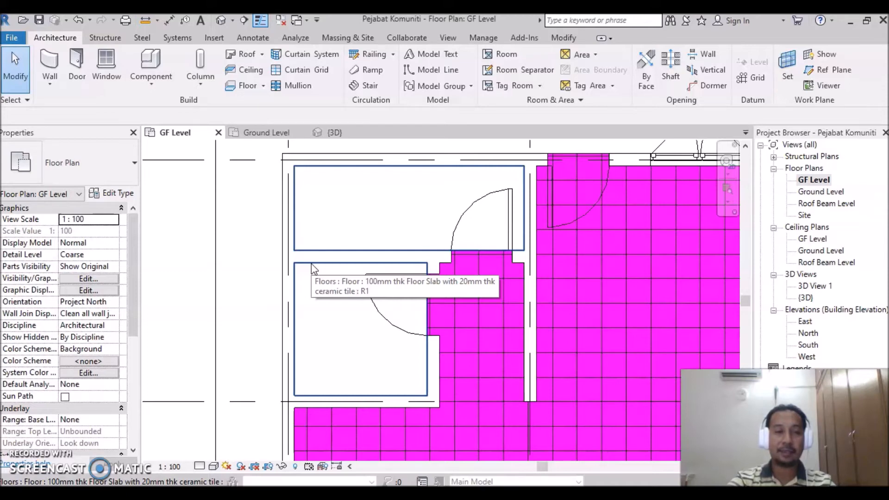
pyautogui.click(311, 263)
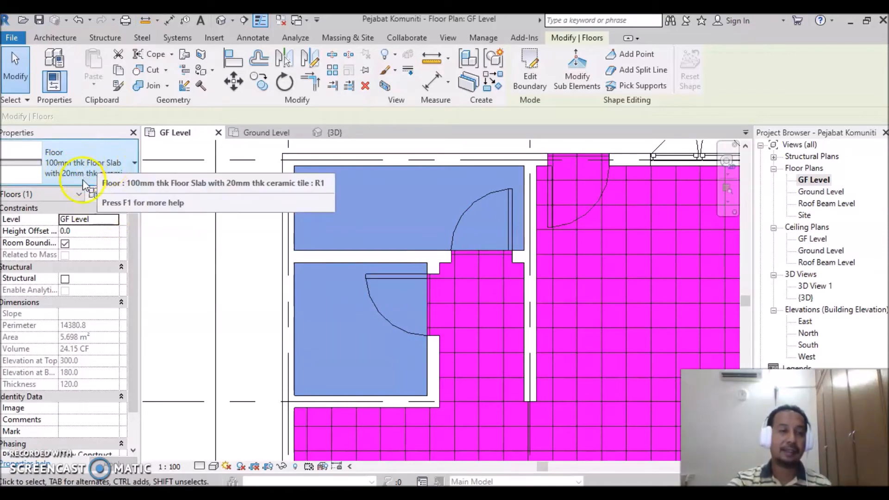
pyautogui.click(111, 193)
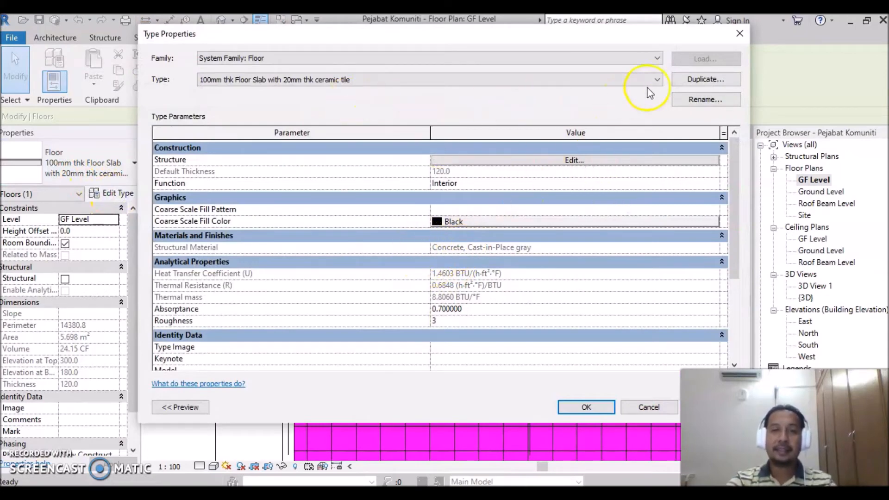
pyautogui.click(696, 79)
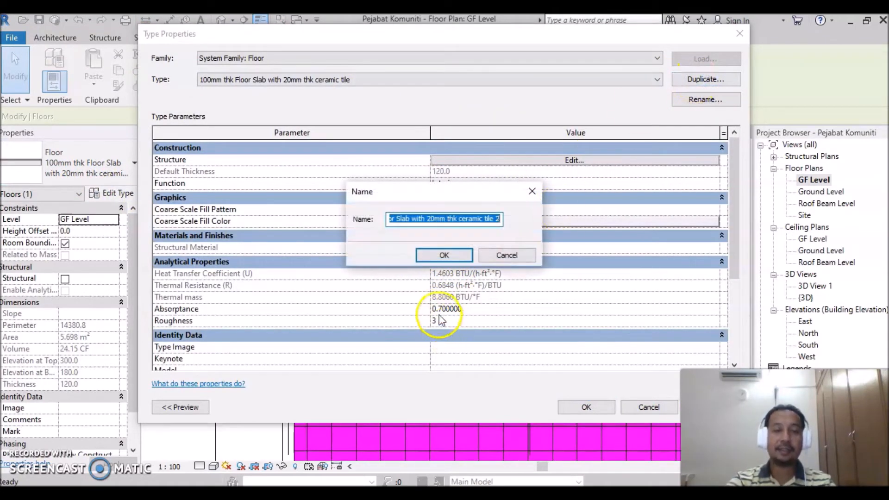
pyautogui.doubleClick(497, 219)
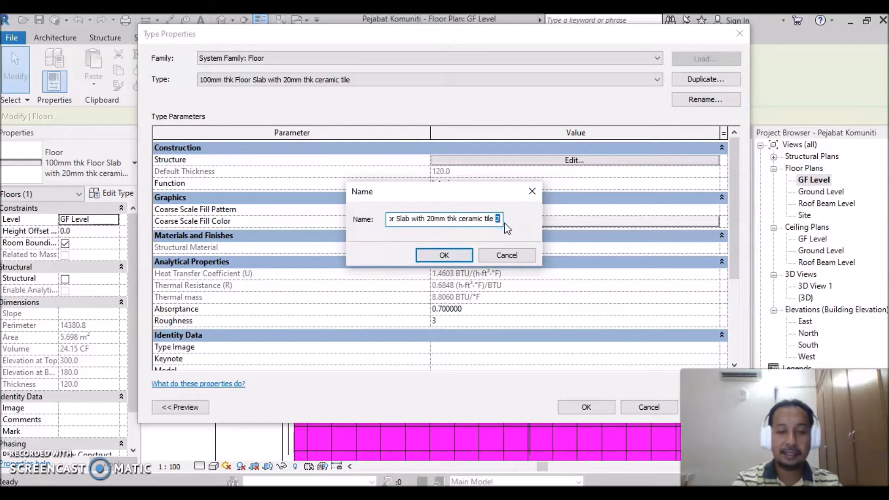
pyautogui.write('(biru')
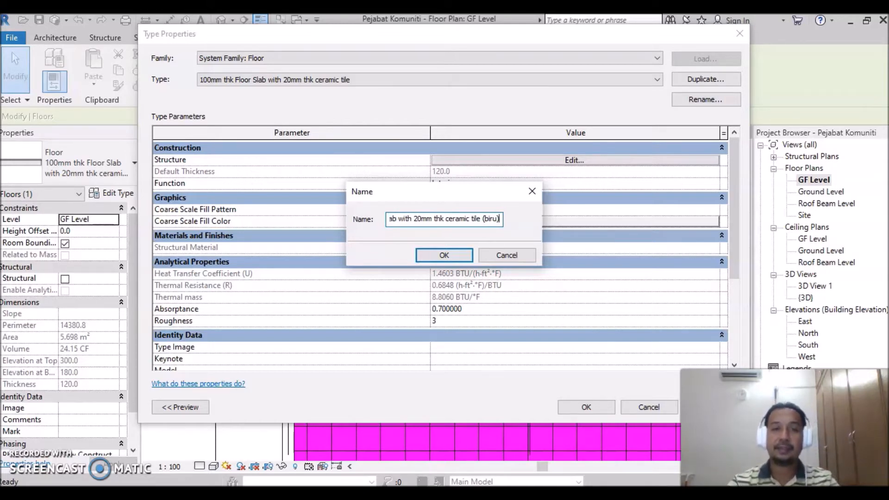
pyautogui.click(445, 255)
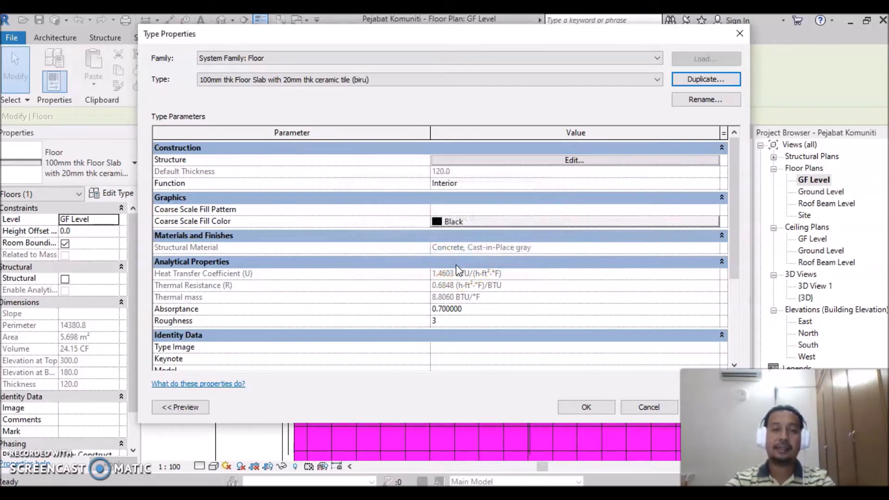
# Duplicate the Finish 1 layer's Tile, Mosaic, Gray material and name the copy "Tile, Mosaic, Biru"
pyautogui.click(582, 160)
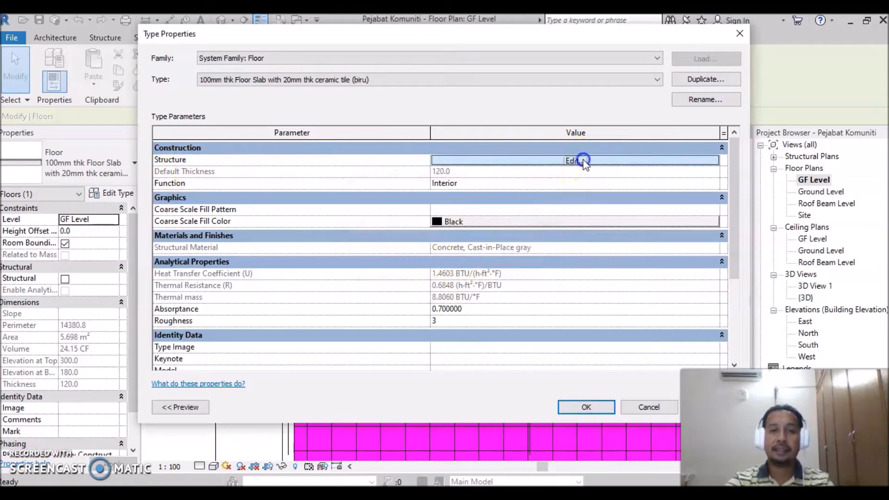
pyautogui.click(376, 146)
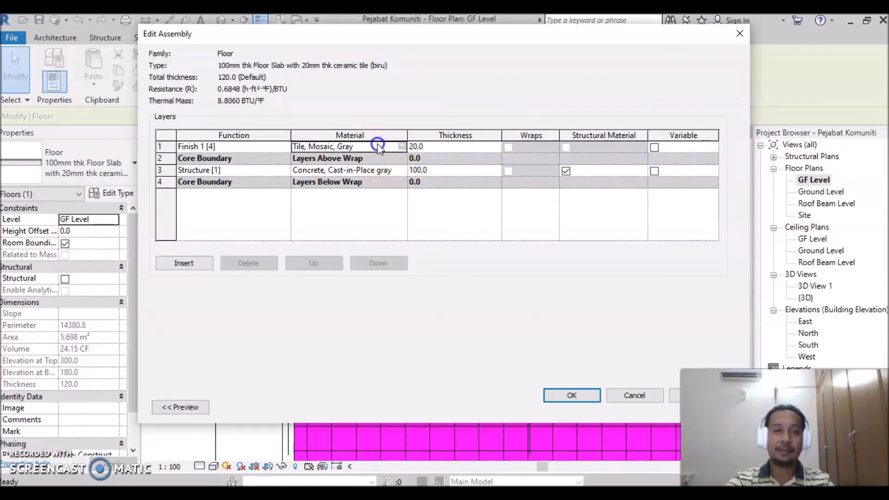
pyautogui.click(402, 147)
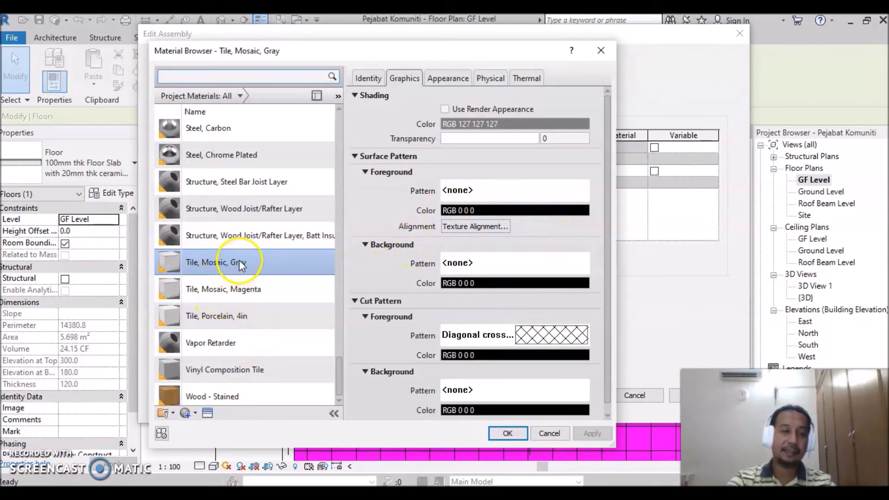
pyautogui.click(190, 416)
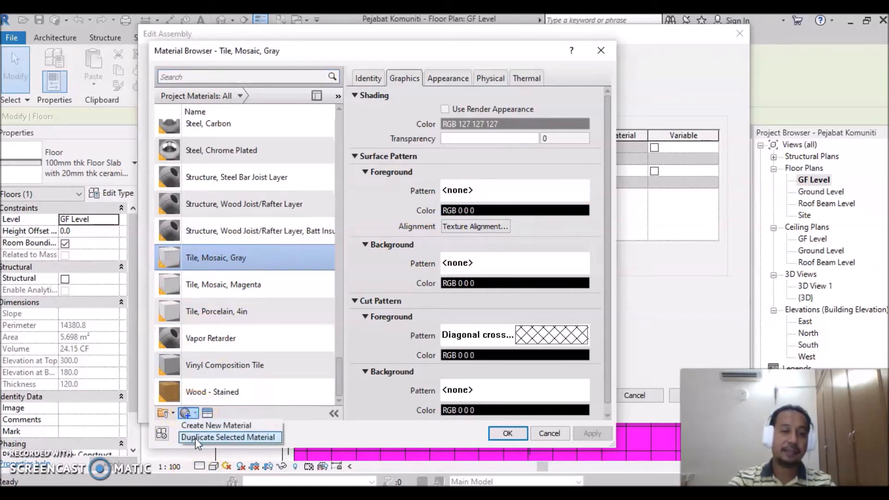
pyautogui.click(198, 438)
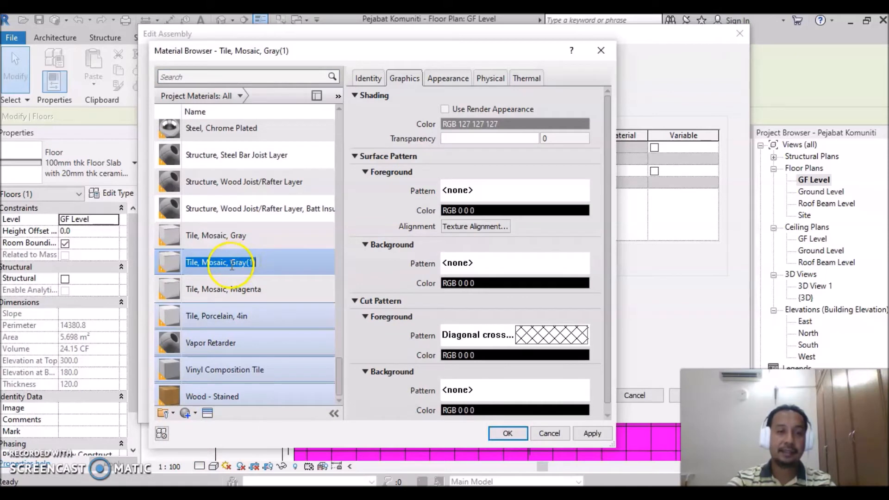
pyautogui.doubleClick(248, 262)
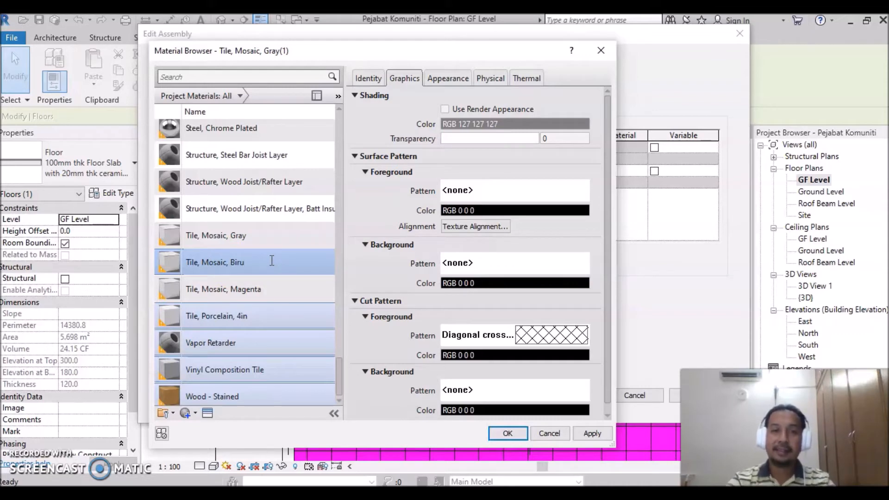
# Set the Biru material's surface foreground to the 8" Tile model pattern
pyautogui.click(477, 190)
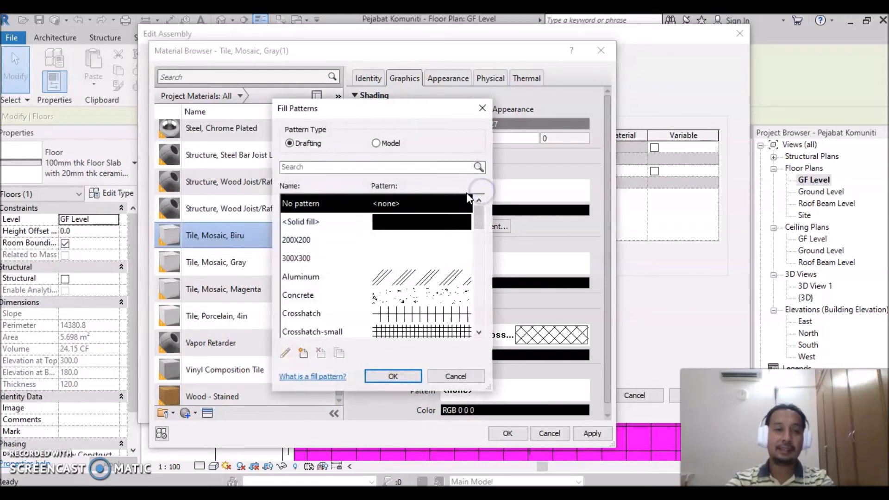
pyautogui.click(377, 143)
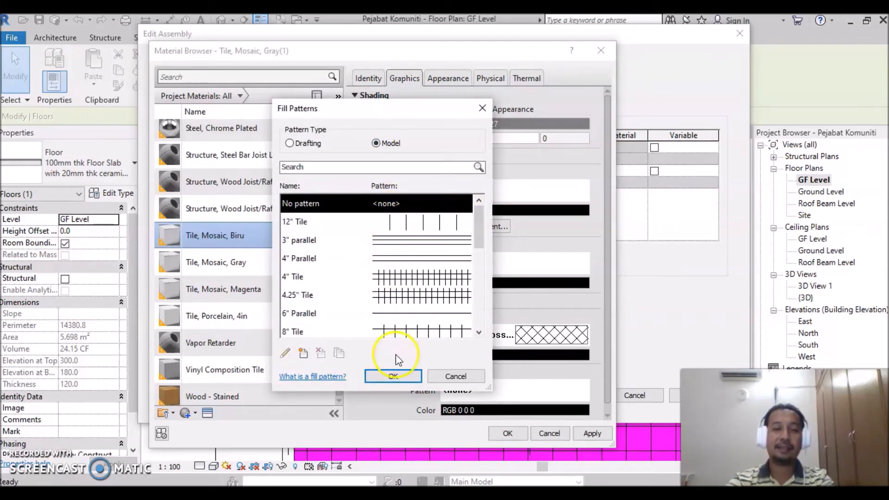
pyautogui.click(380, 333)
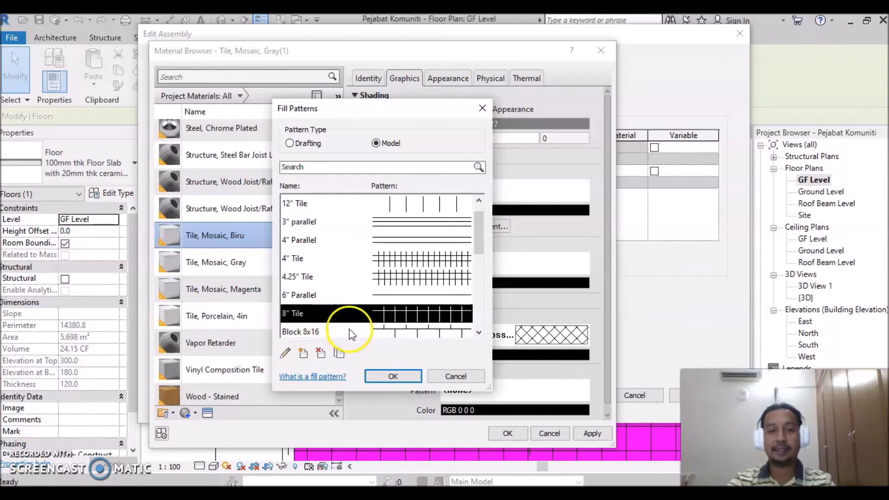
pyautogui.click(393, 377)
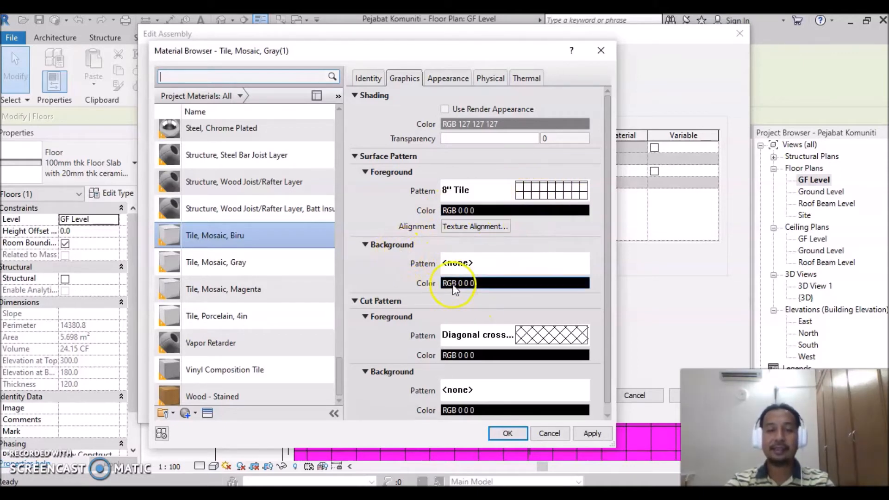
# Give the Biru material's surface background a solid fill pattern in cyan, RGB 0 255 255
pyautogui.click(493, 262)
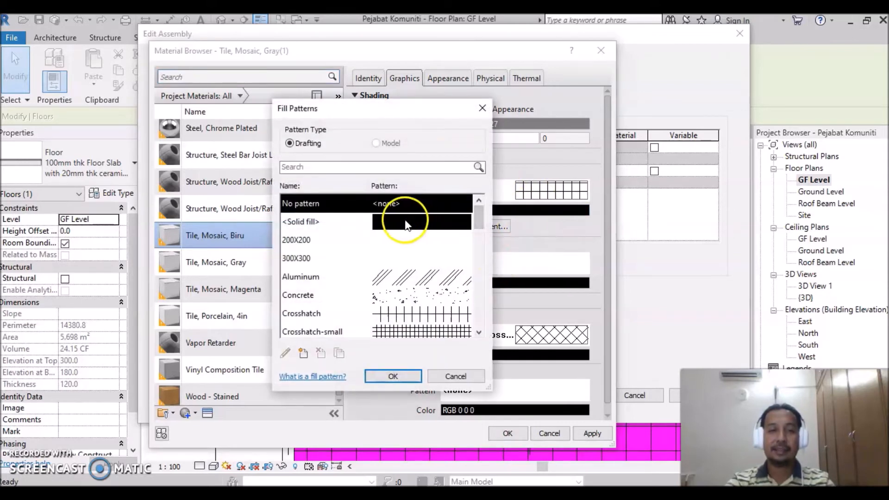
pyautogui.click(396, 222)
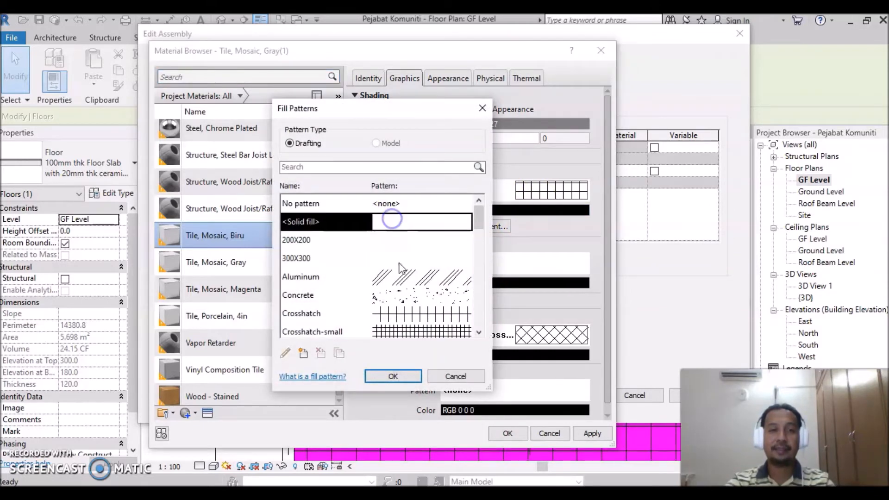
pyautogui.click(371, 376)
pyautogui.click(492, 282)
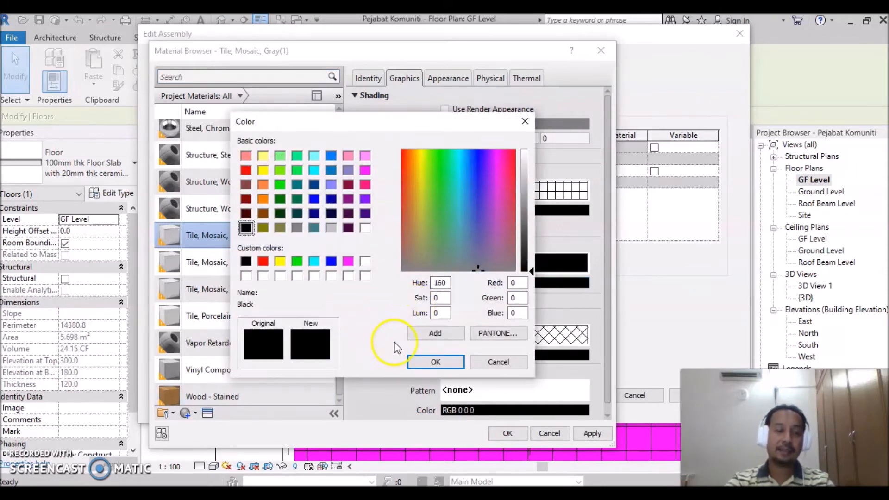
pyautogui.click(315, 263)
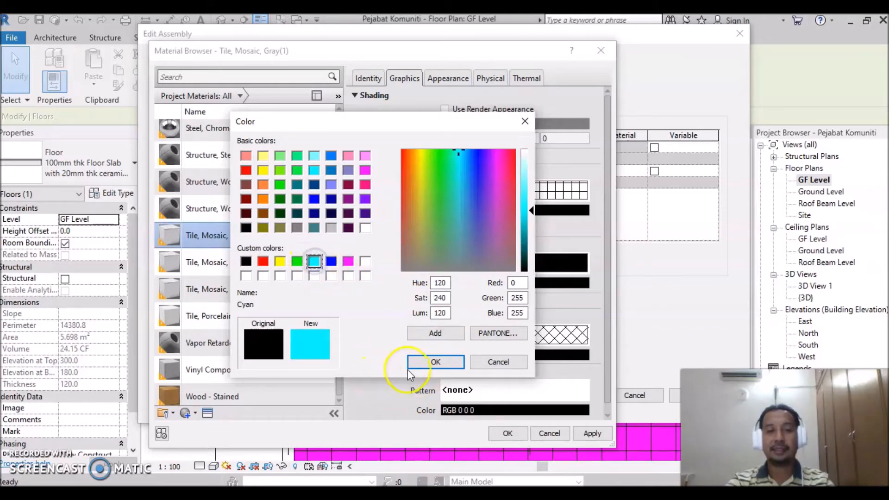
pyautogui.click(434, 365)
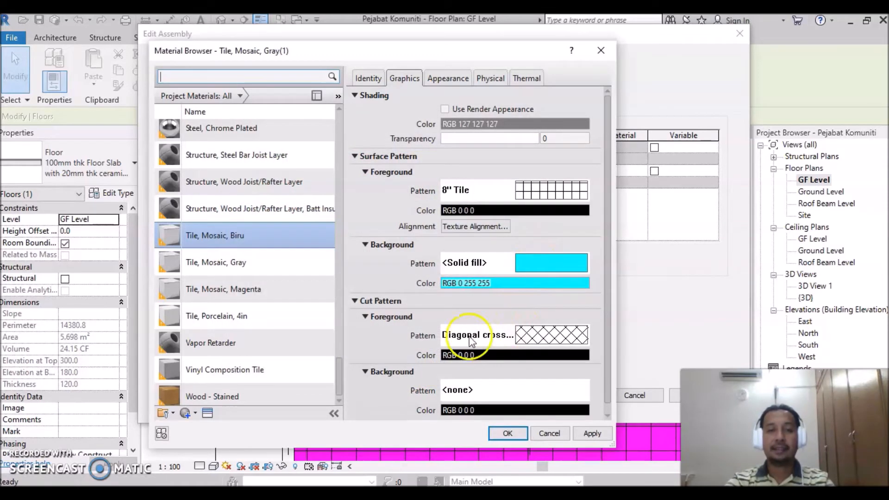
# Give the Biru material's cut background a solid fill pattern in cyan, RGB 0 255 255
pyautogui.scroll(-1, 380, 343)
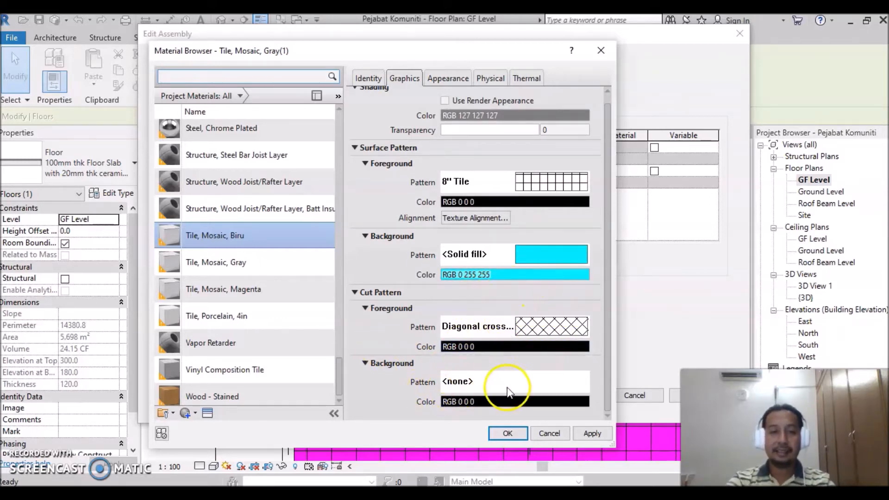
pyautogui.click(491, 386)
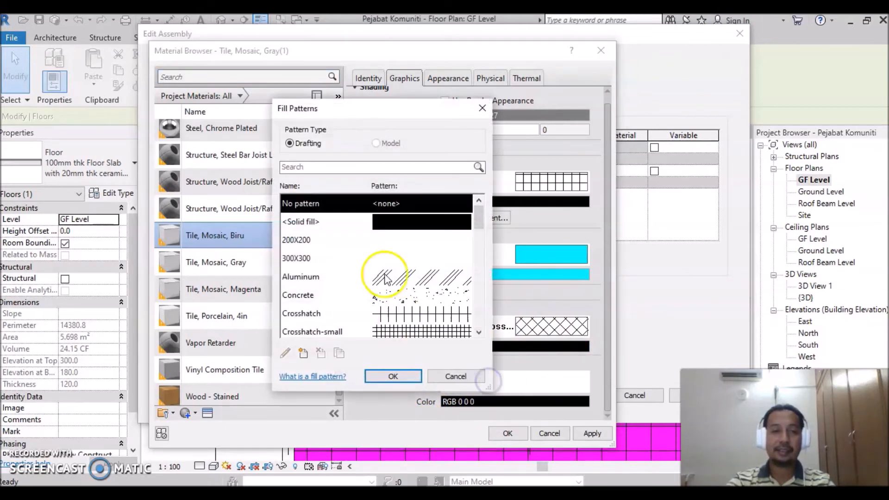
pyautogui.click(390, 224)
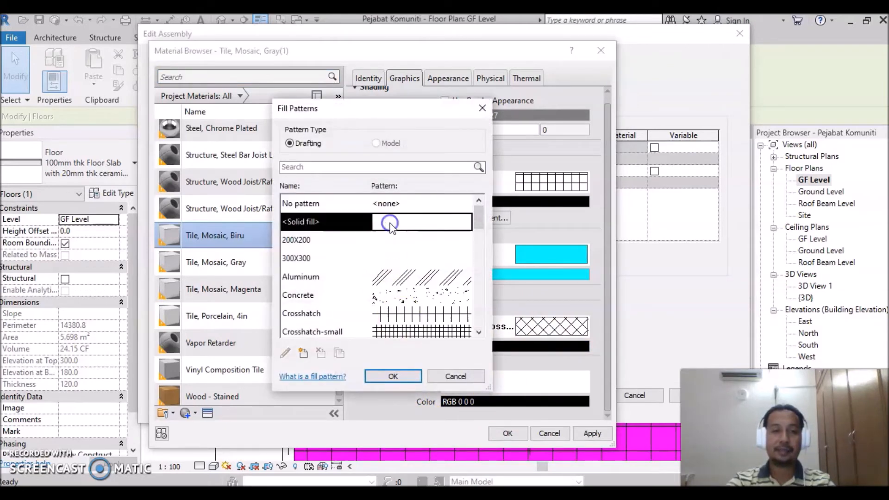
pyautogui.click(393, 376)
pyautogui.click(482, 401)
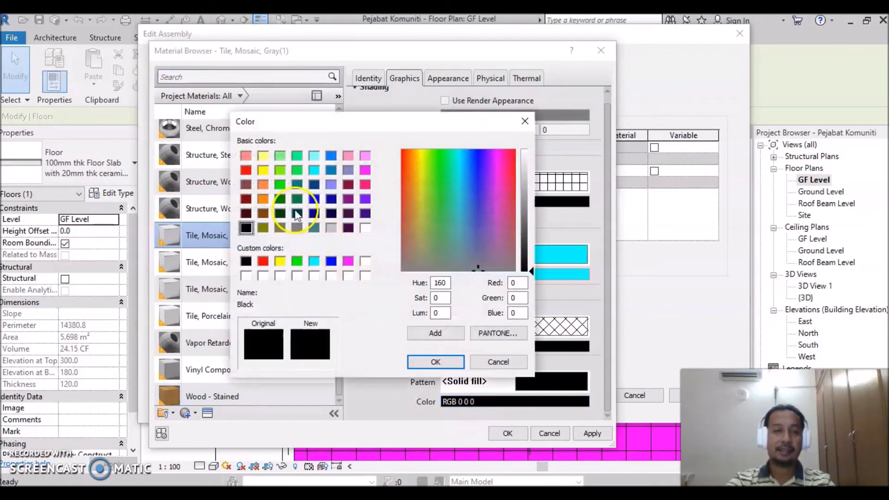
pyautogui.click(314, 262)
pyautogui.click(435, 362)
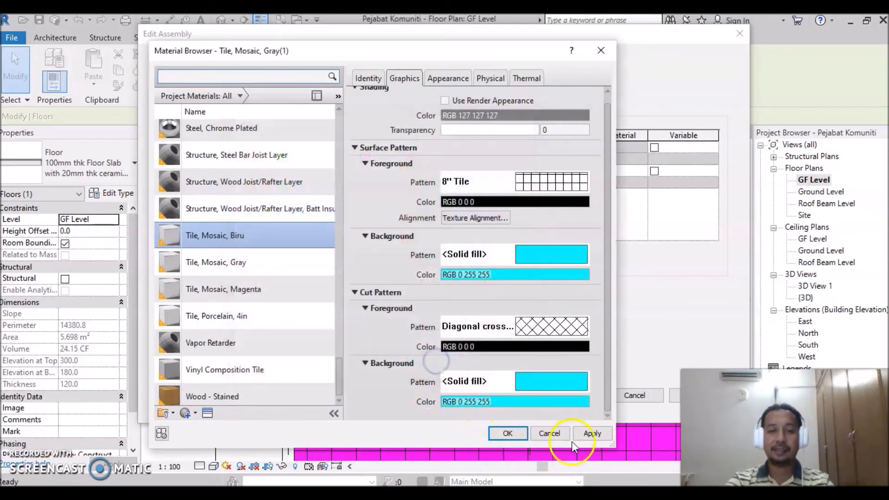
# Apply the Tile, Mosaic, Biru material to the Finish 1 layer, accept the floor type changes, and deselect the small-room slab
pyautogui.click(592, 433)
pyautogui.click(518, 437)
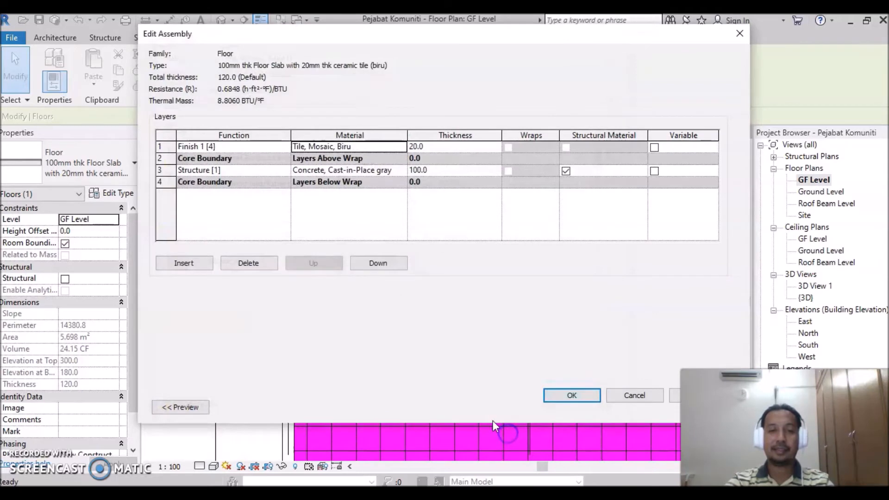
pyautogui.click(572, 397)
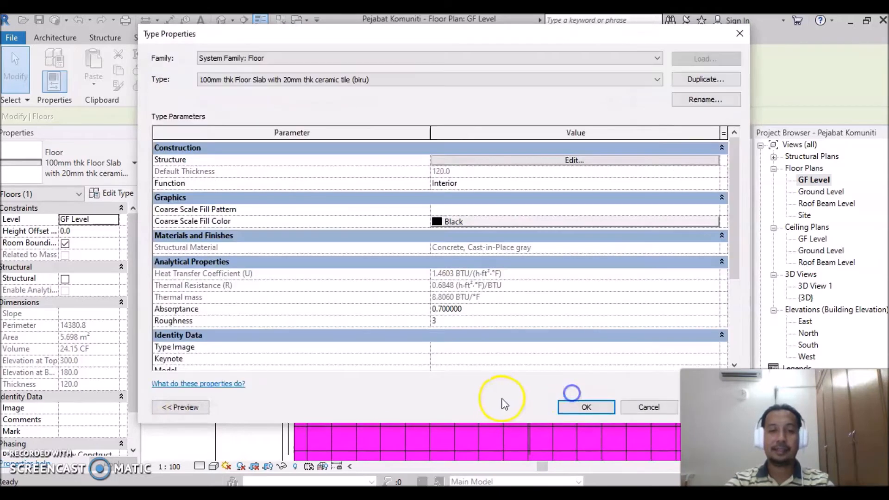
pyautogui.click(584, 406)
pyautogui.click(226, 304)
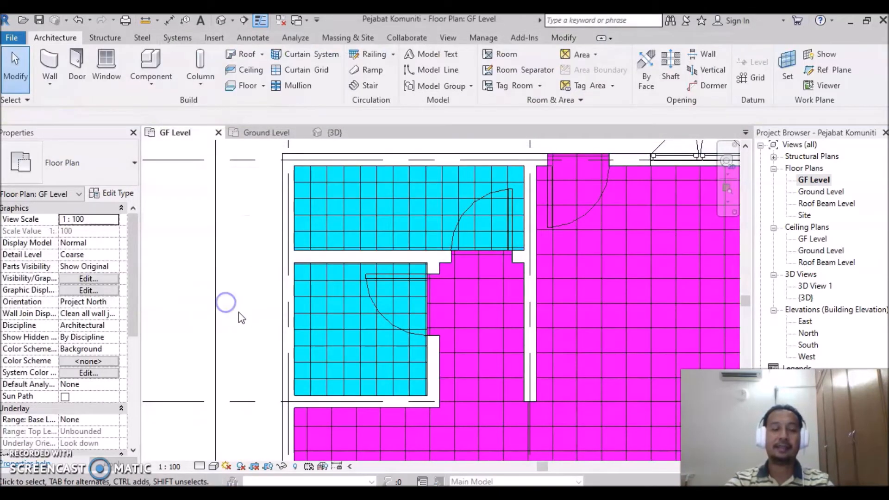
# Duplicate the type of the apron slab around the building as "100mm thk Floor Slab with 20mm thk cement render"
pyautogui.scroll(-2, 238, 318)
pyautogui.scroll(-1, 238, 318)
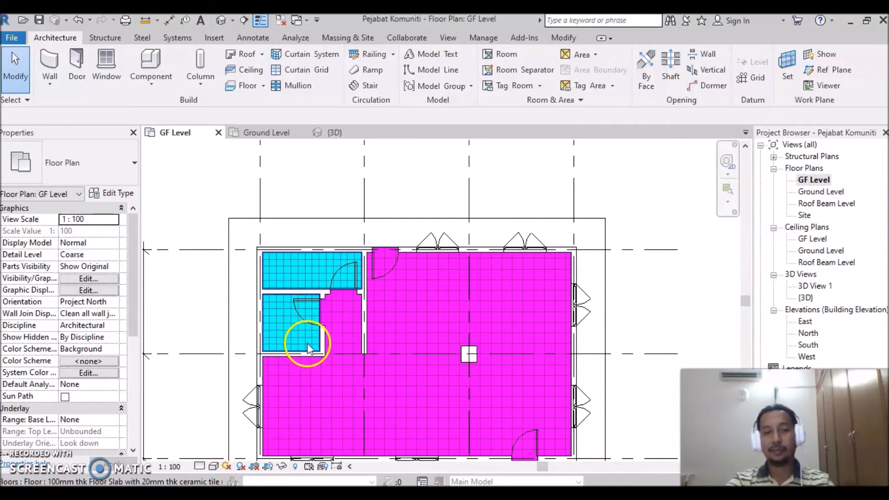
pyautogui.scroll(-1, 636, 315)
pyautogui.scroll(-1, 639, 318)
pyautogui.moveTo(645, 366); pyautogui.dragTo(562, 313, button='middle')
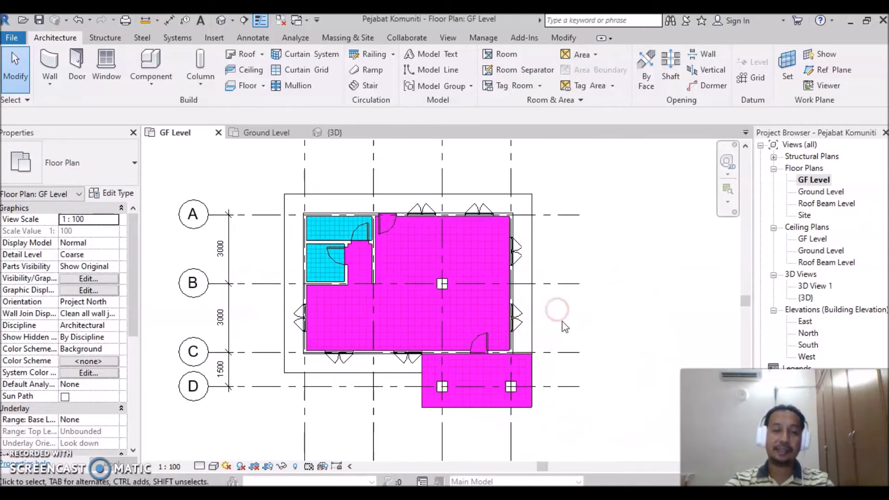
pyautogui.click(529, 297)
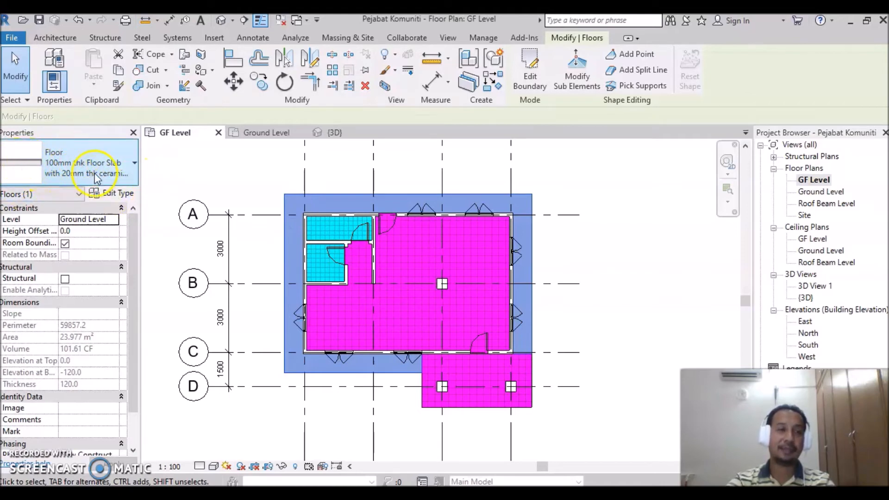
pyautogui.click(112, 195)
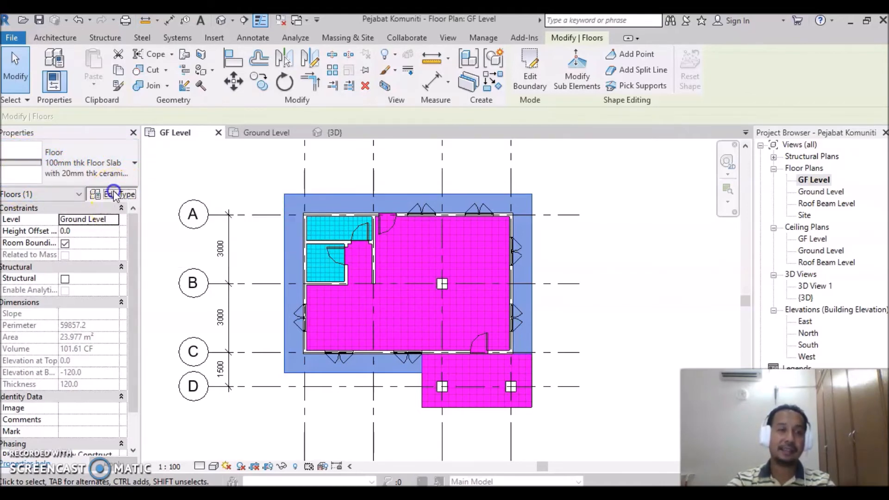
pyautogui.click(705, 80)
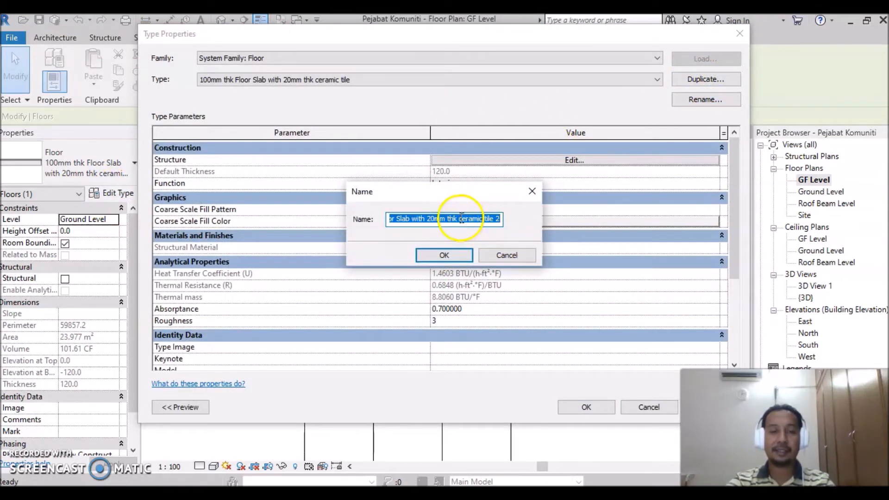
pyautogui.moveTo(460, 219); pyautogui.dragTo(509, 217)
pyautogui.write('ce')
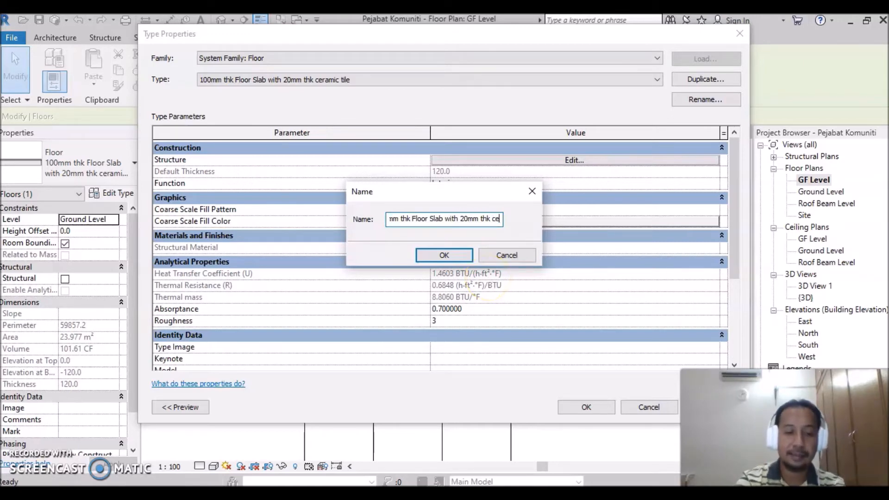
pyautogui.write('ment render')
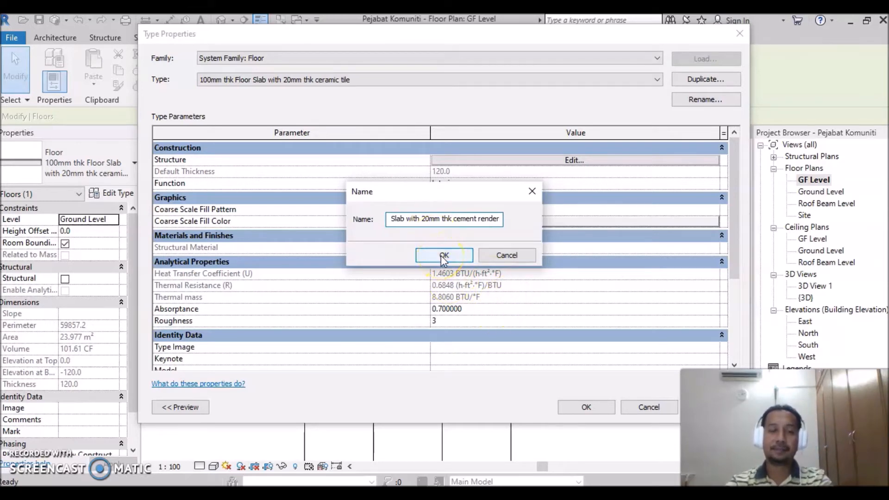
pyautogui.click(443, 256)
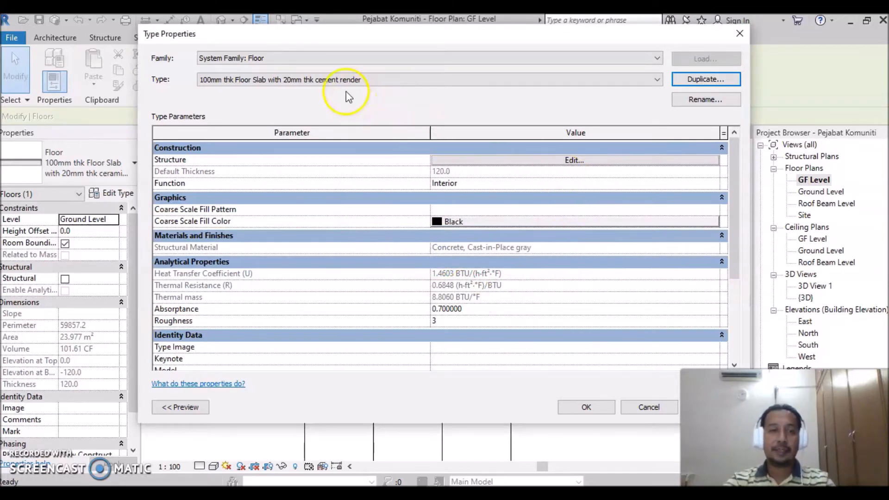
# Choose the Concrete, Lightweight material for the Finish 1 layer of the cement render floor type
pyautogui.click(568, 163)
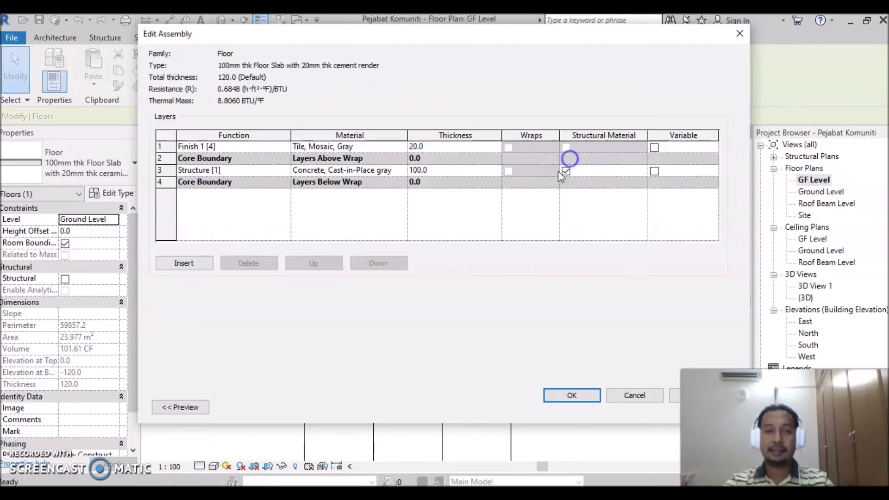
pyautogui.click(367, 146)
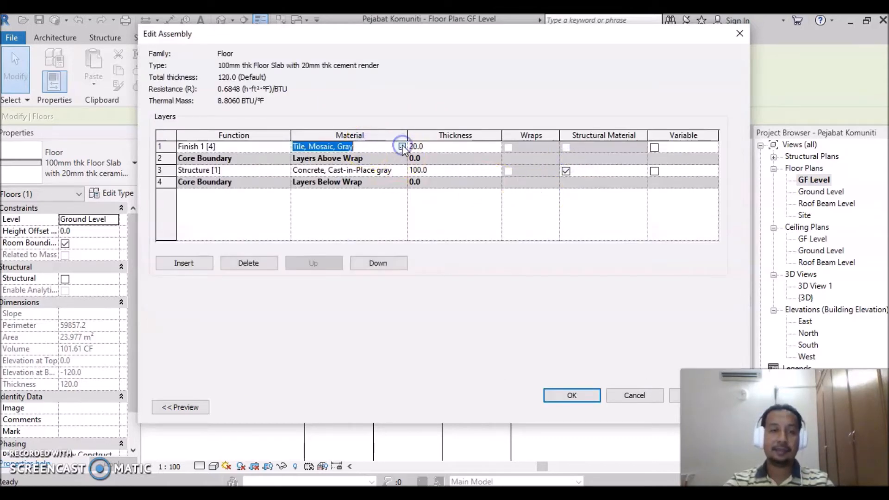
pyautogui.click(402, 147)
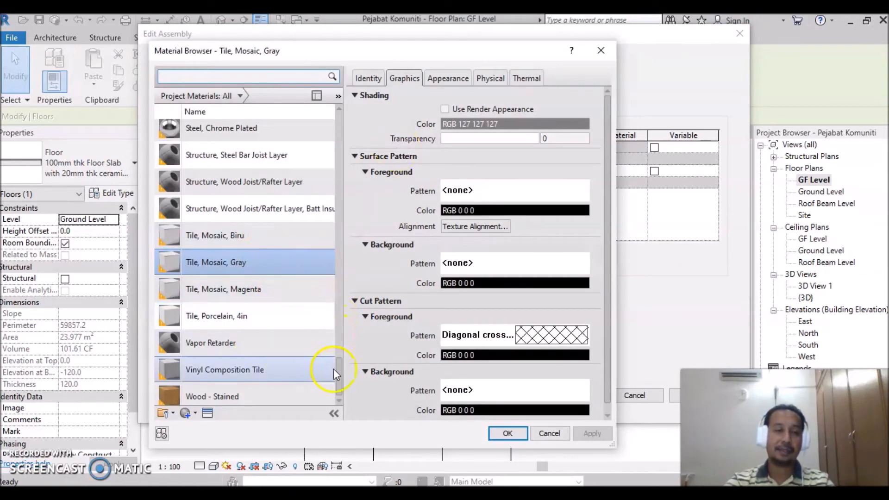
pyautogui.moveTo(340, 369); pyautogui.dragTo(351, 166)
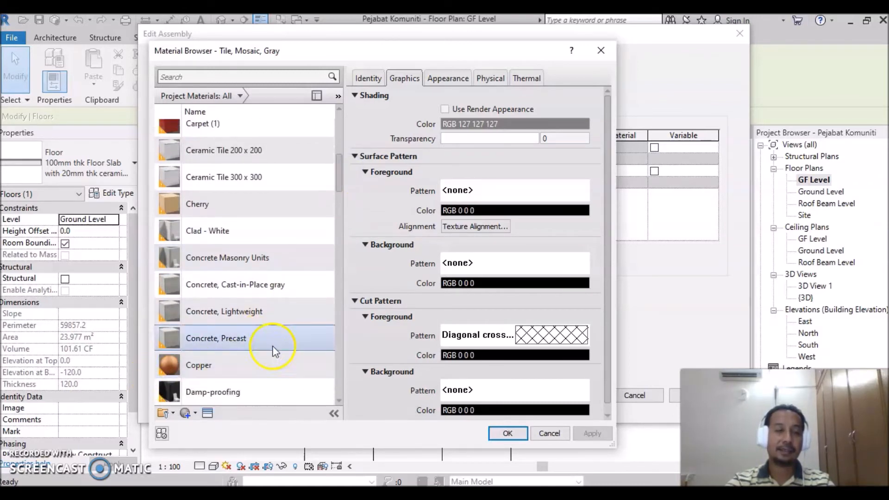
pyautogui.click(265, 315)
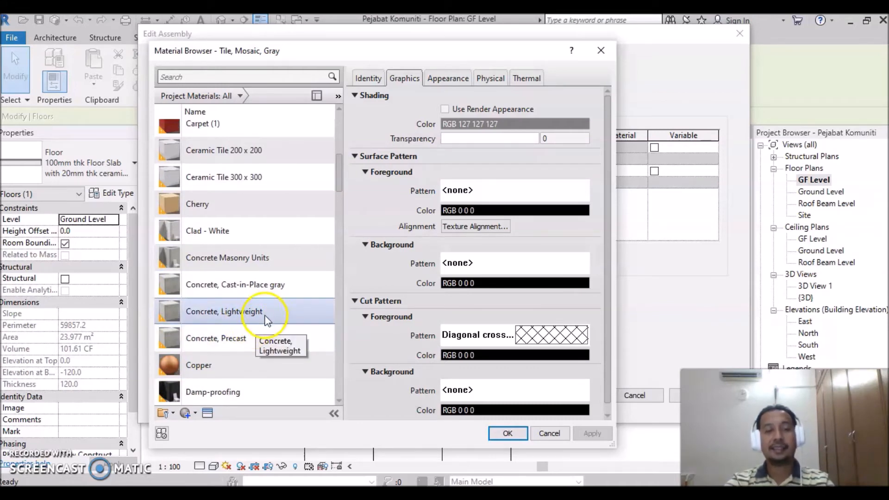
pyautogui.click(268, 316)
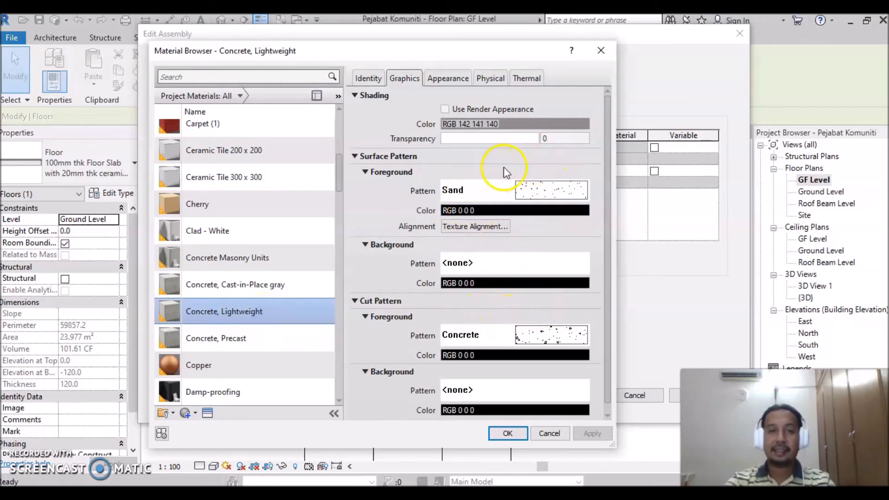
# Set the surface foreground pattern of the Concrete, Lightweight material to No pattern
pyautogui.click(527, 192)
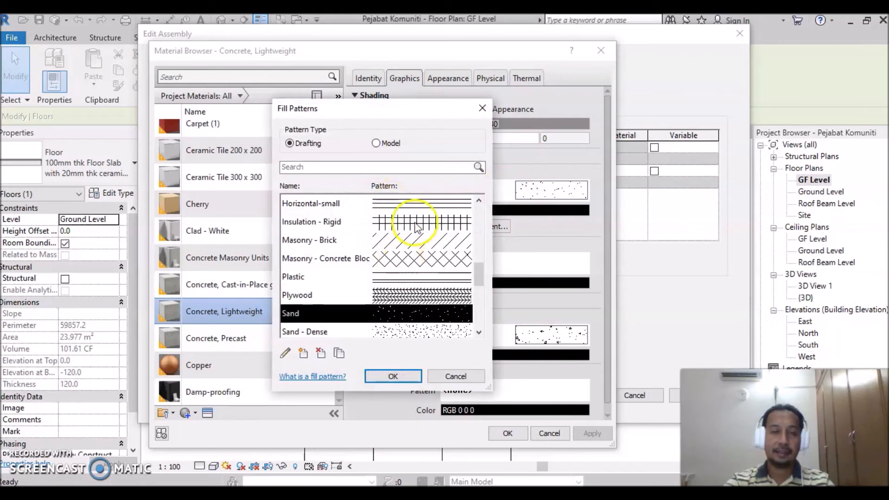
pyautogui.moveTo(479, 277); pyautogui.dragTo(487, 214)
pyautogui.click(394, 204)
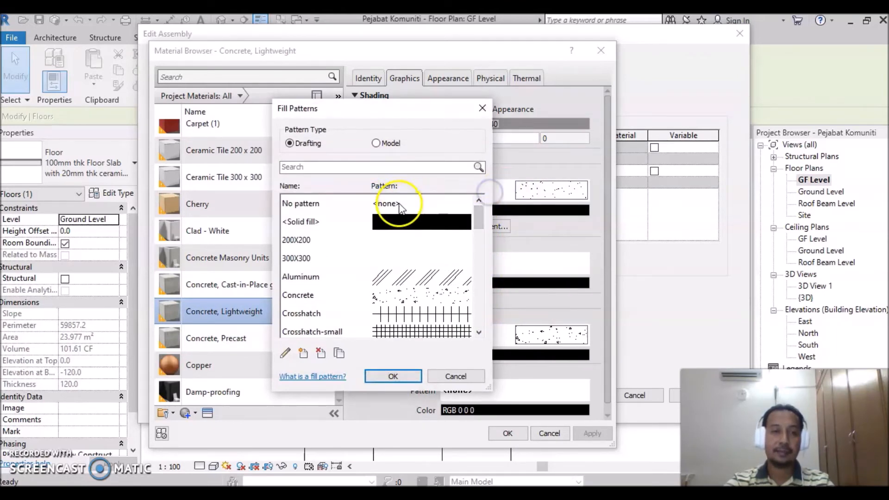
pyautogui.click(393, 377)
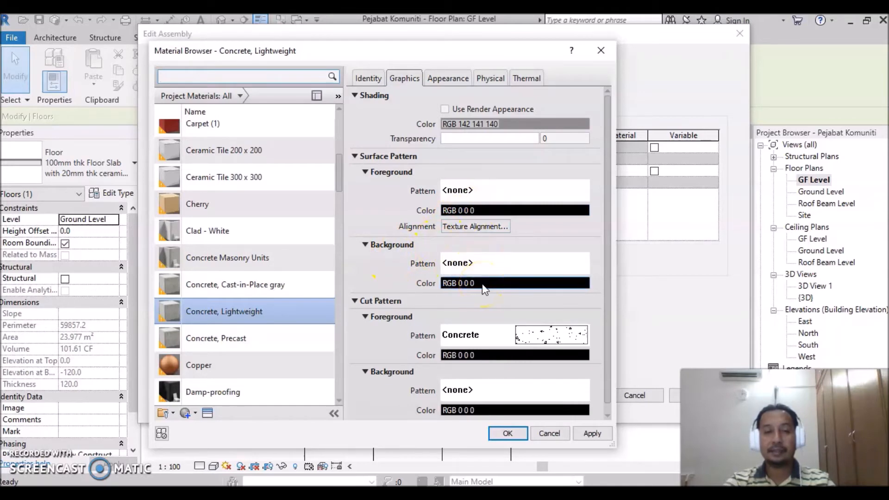
# Give the Concrete, Lightweight material's surface background a solid fill pattern in light yellow, RGB 255 255 128
pyautogui.click(487, 264)
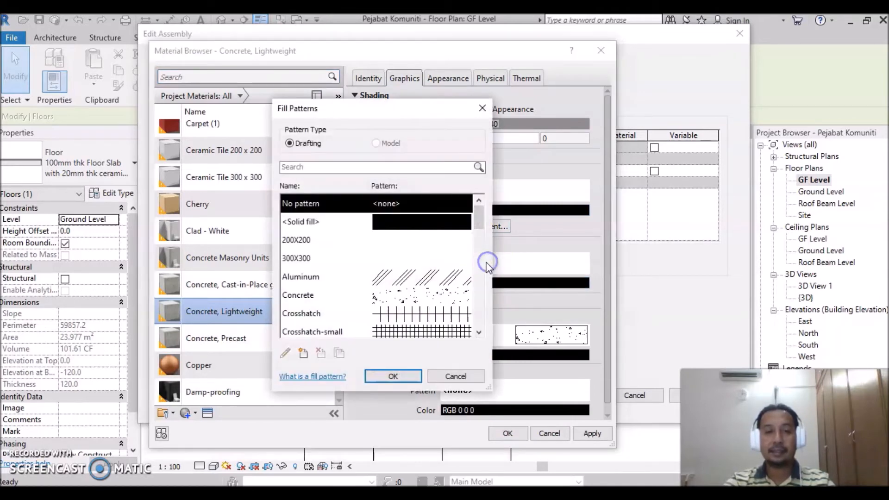
pyautogui.click(394, 223)
pyautogui.click(394, 376)
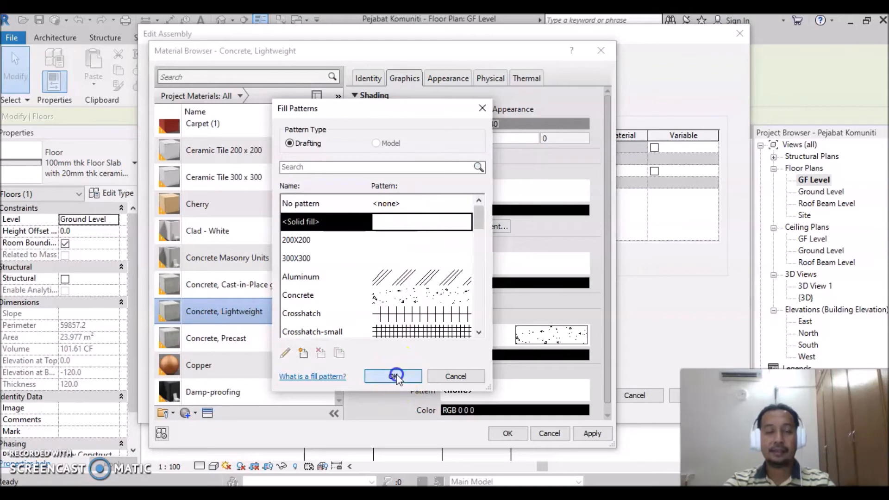
pyautogui.click(477, 283)
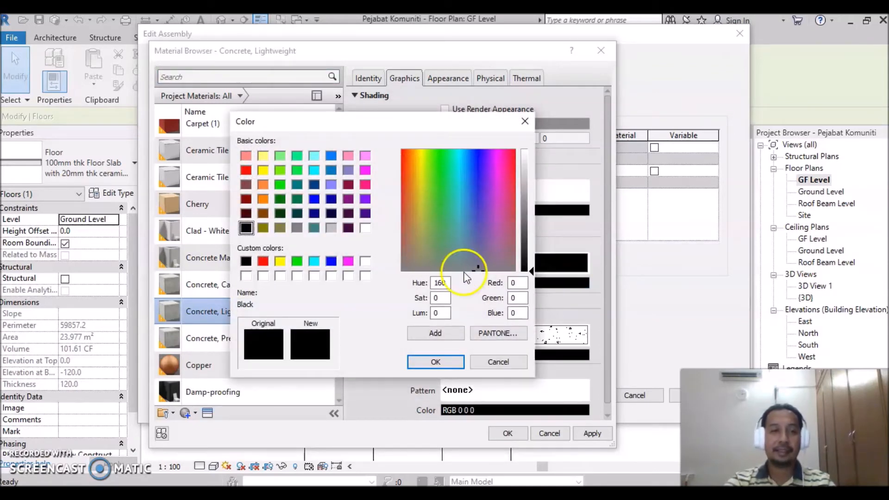
pyautogui.click(262, 157)
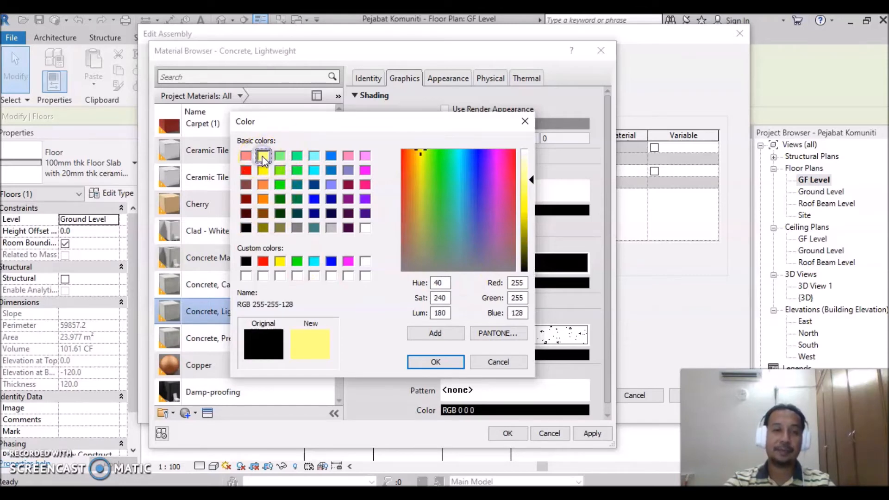
pyautogui.click(438, 362)
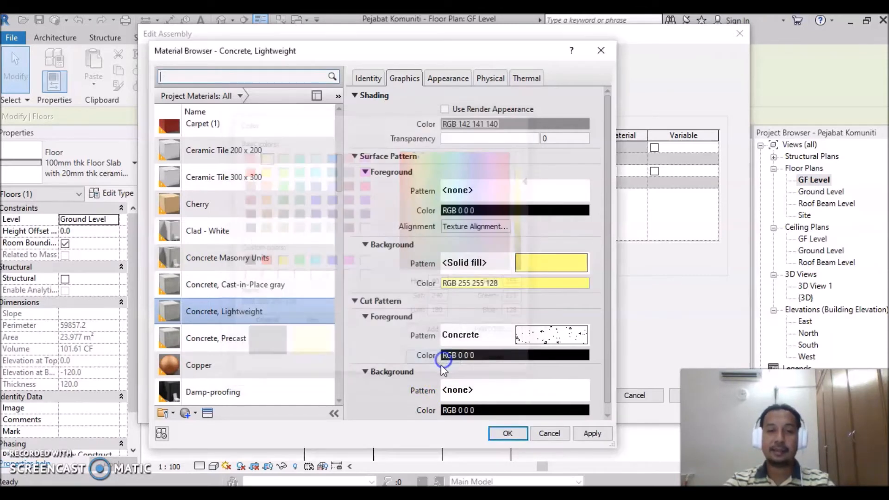
# Set the Concrete, Lightweight material's cut background color to light yellow, RGB 255 255 128
pyautogui.click(486, 385)
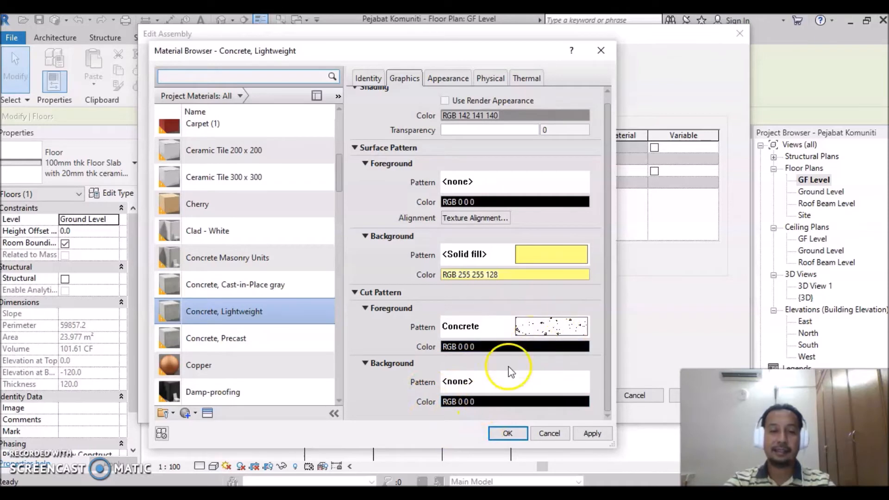
pyautogui.click(486, 402)
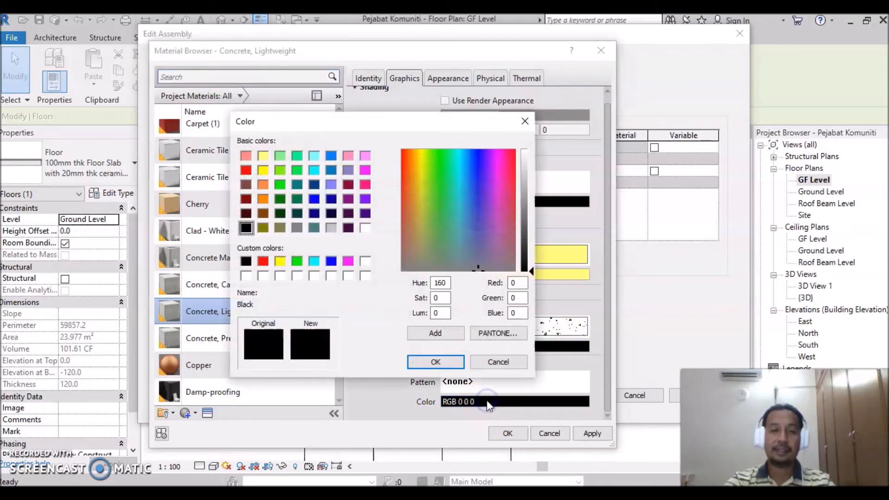
pyautogui.click(263, 155)
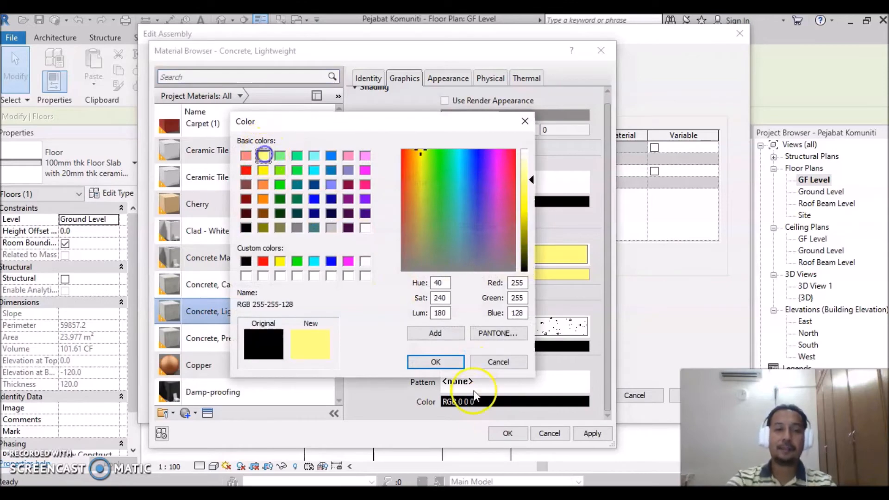
pyautogui.click(435, 362)
# Apply the Concrete, Lightweight material to the Finish 1 layer, accept the floor type changes, and deselect the apron slab
pyautogui.click(591, 434)
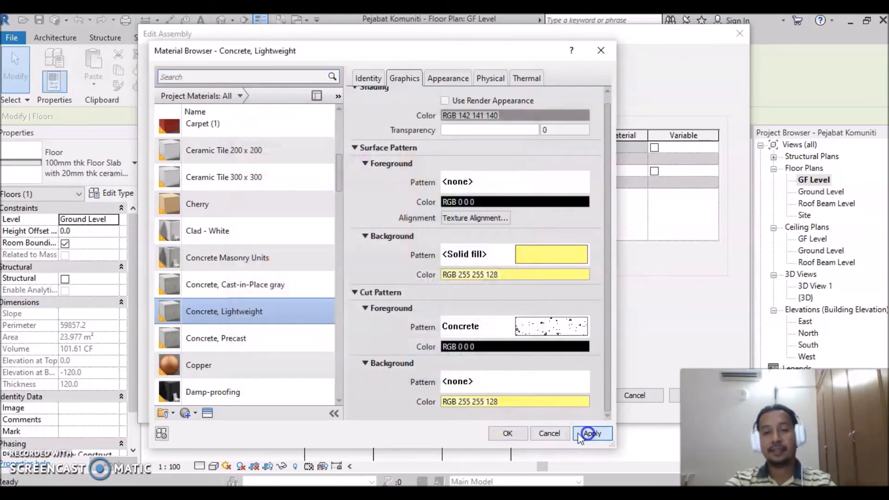
pyautogui.click(508, 434)
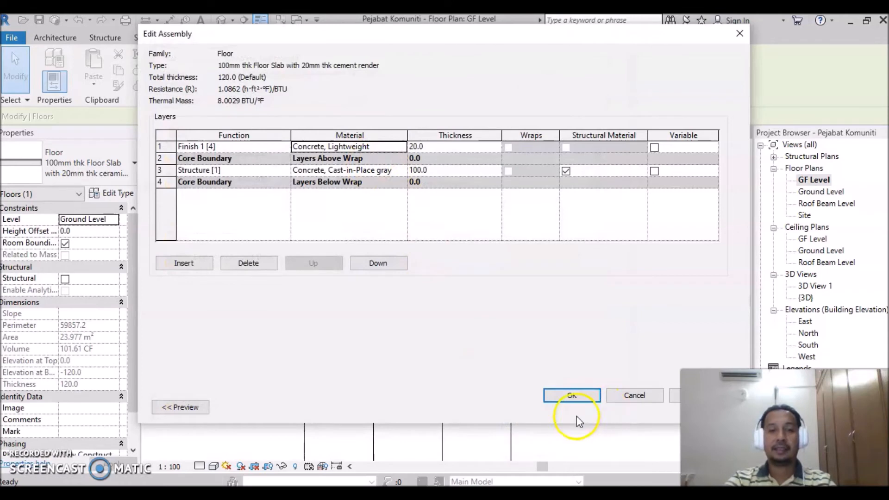
pyautogui.click(574, 395)
pyautogui.click(584, 408)
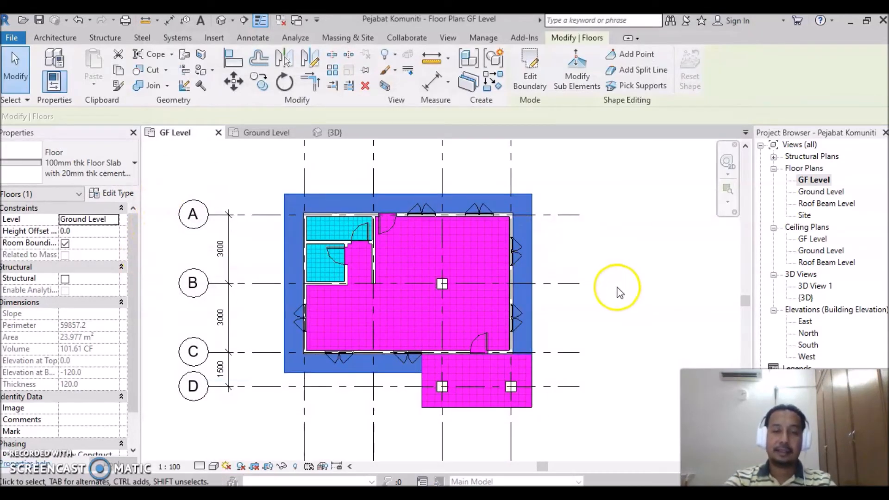
pyautogui.click(619, 293)
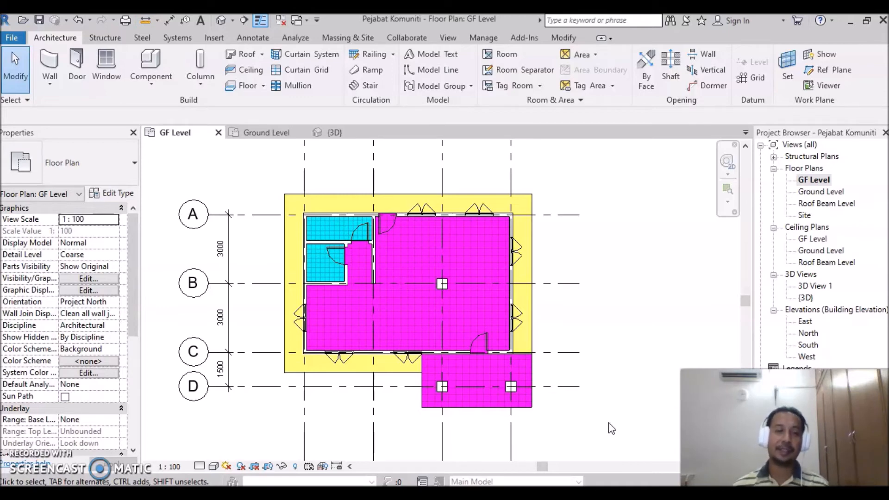
pyautogui.click(627, 433)
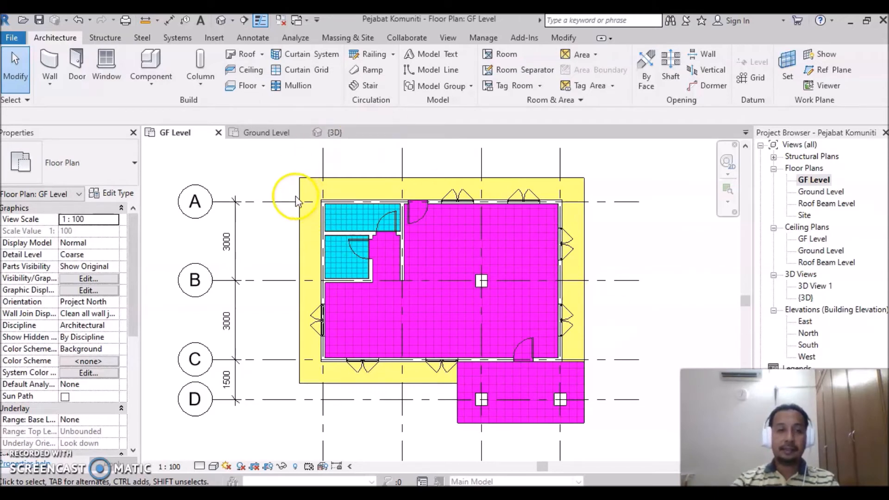
# Select the exterior brick wall beside the two cyan-tiled rooms and open its type properties
pyautogui.scroll(4, 297, 199)
pyautogui.moveTo(255, 278); pyautogui.dragTo(270, 306, button='middle')
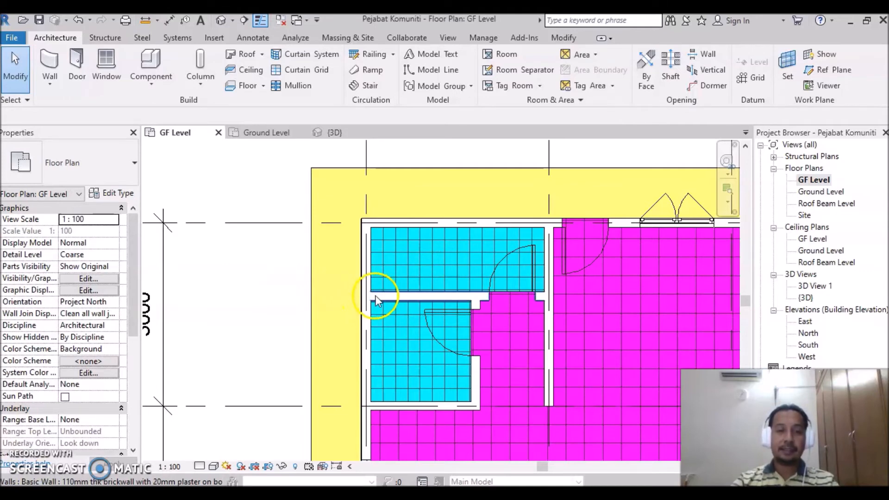
pyautogui.click(366, 273)
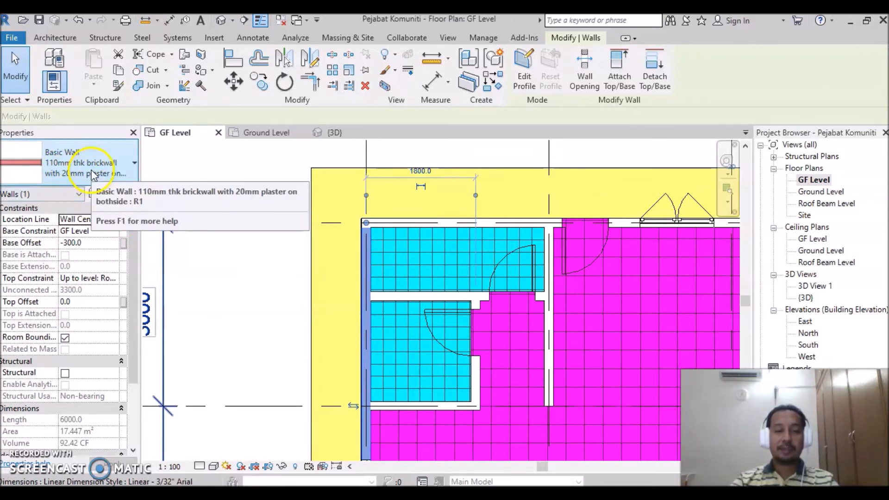
pyautogui.click(365, 324)
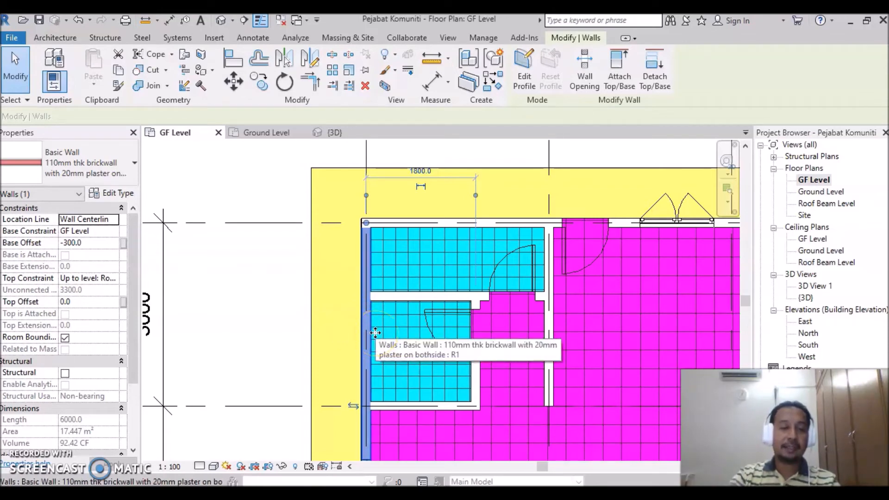
pyautogui.click(377, 332)
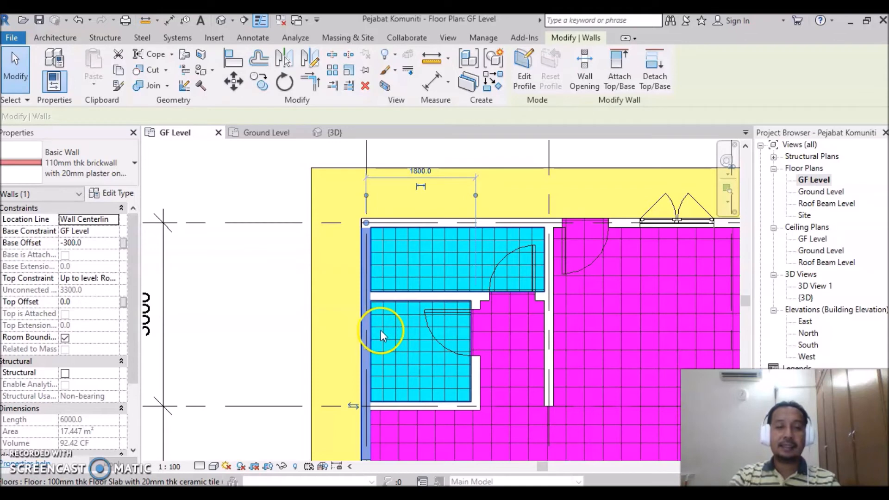
pyautogui.click(100, 197)
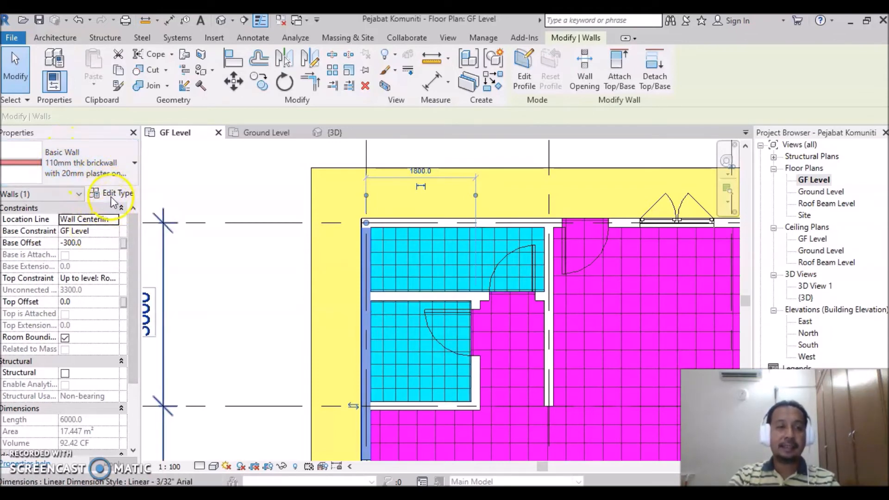
pyautogui.click(115, 192)
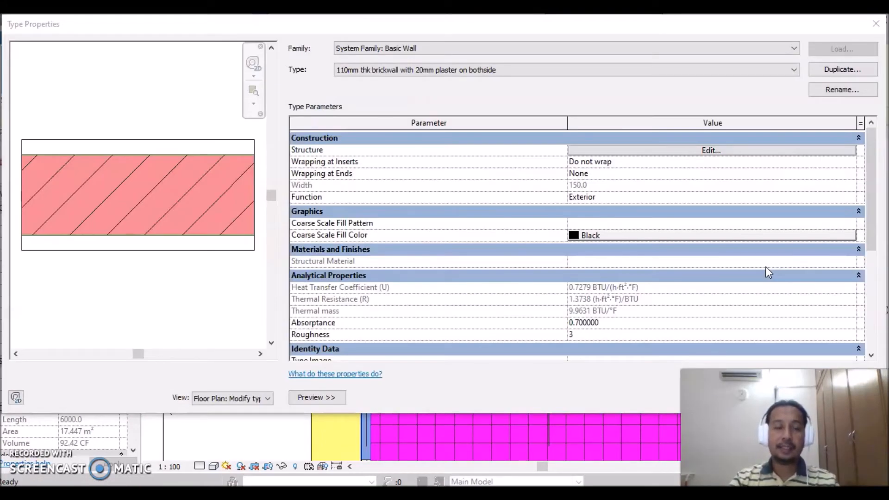
# Duplicate the wall type as "110mm thk brickwall with 20mm plaster on bothside (submission dwg)" and open its layer structure
pyautogui.click(642, 73)
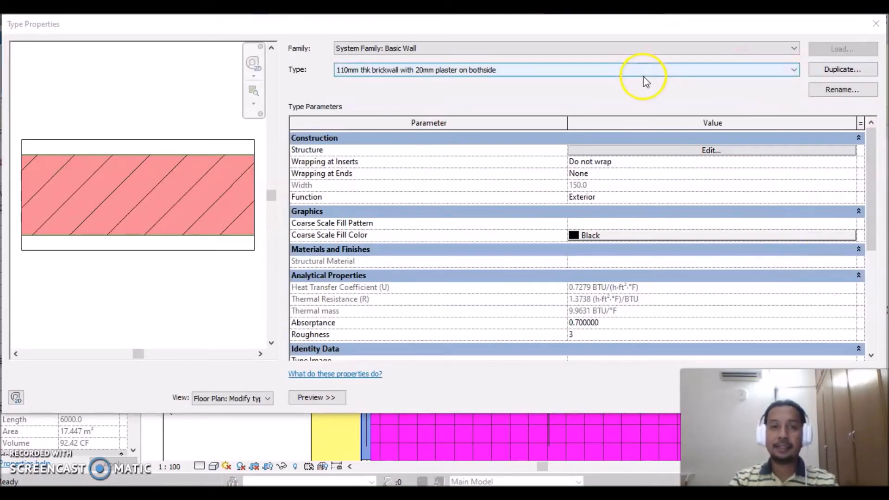
pyautogui.click(834, 70)
pyautogui.click(497, 208)
pyautogui.press('BackSpace')
pyautogui.write('(')
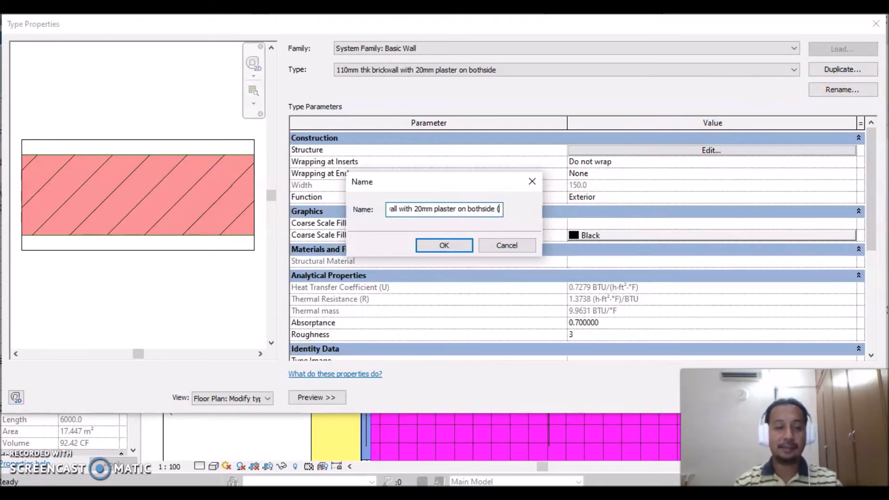
pyautogui.write('subm')
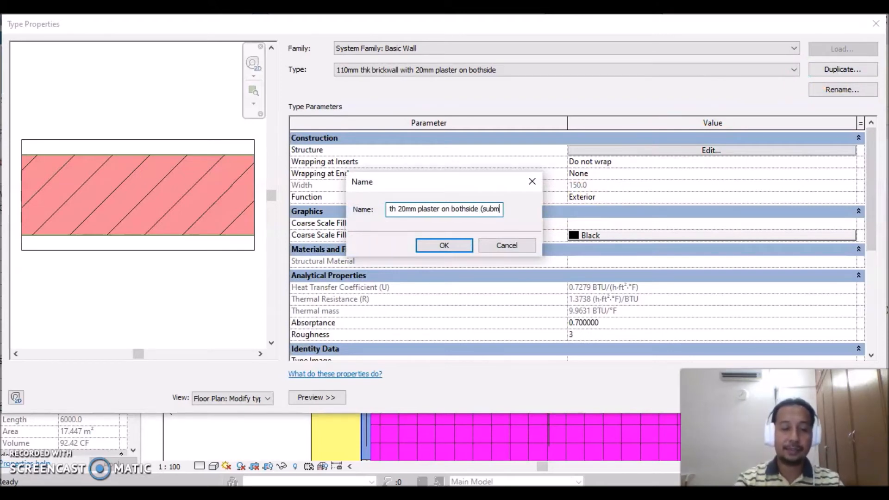
pyautogui.write('ission d')
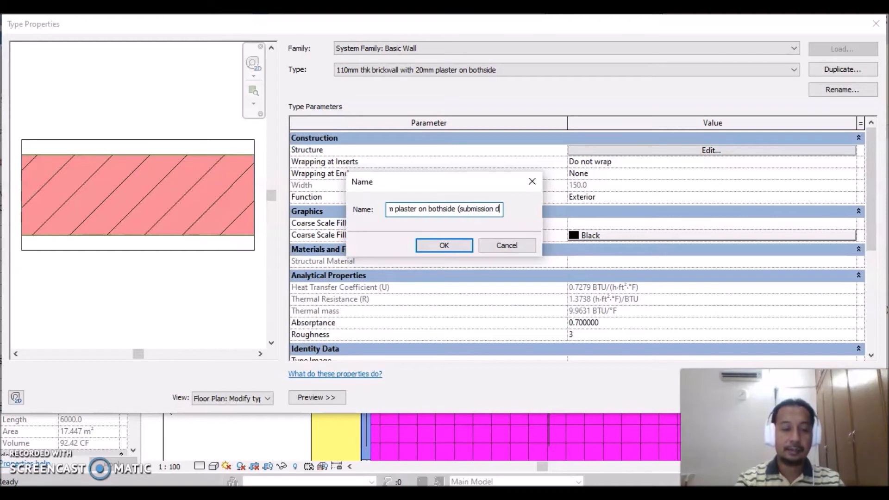
pyautogui.write('wg)')
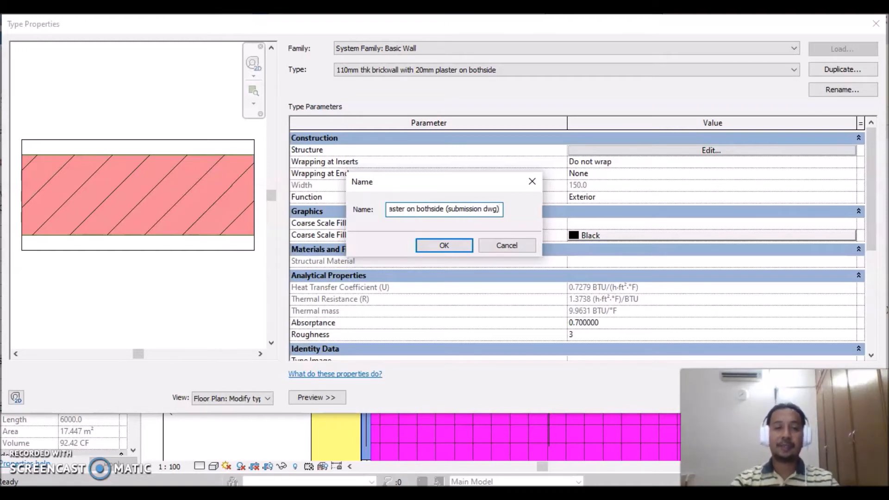
pyautogui.click(450, 247)
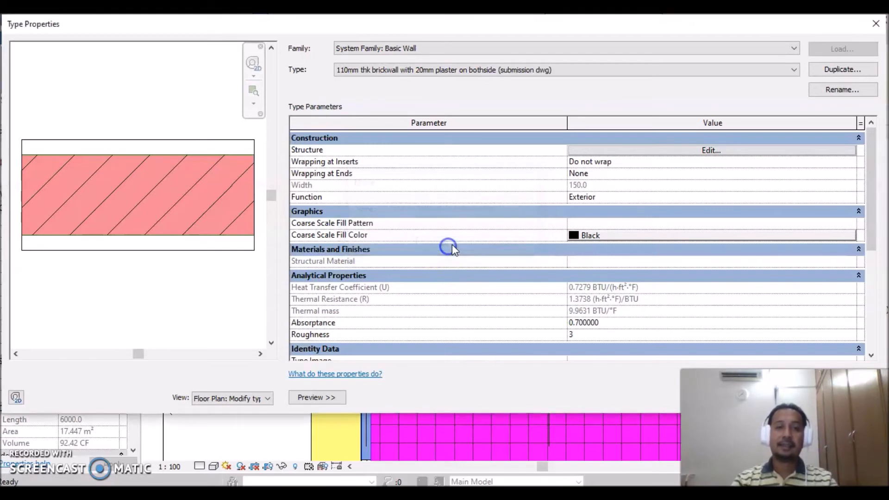
pyautogui.click(712, 151)
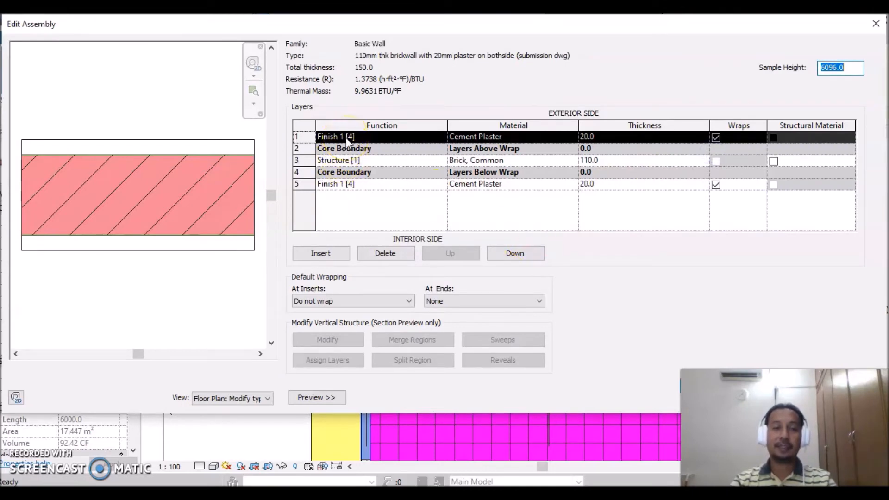
# Give the exterior Finish 1 layer's Cement Plaster material a solid fill surface background in light yellow, RGB 255 255 128
pyautogui.click(523, 137)
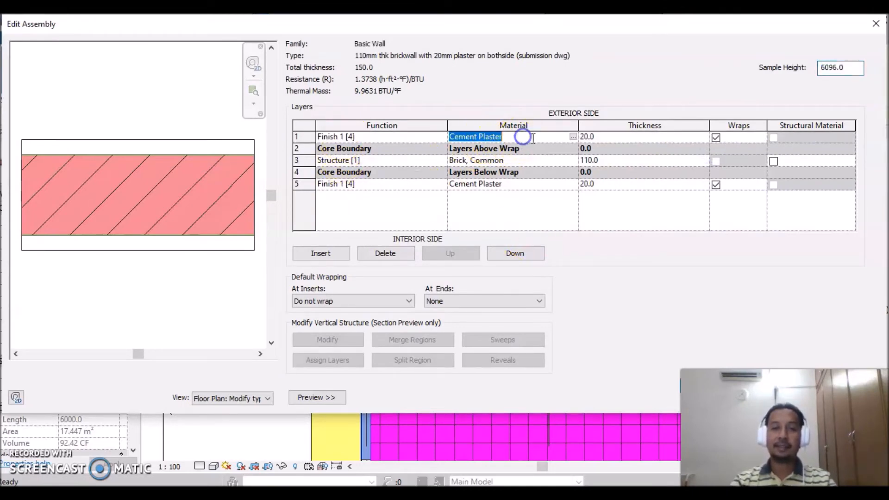
pyautogui.click(573, 137)
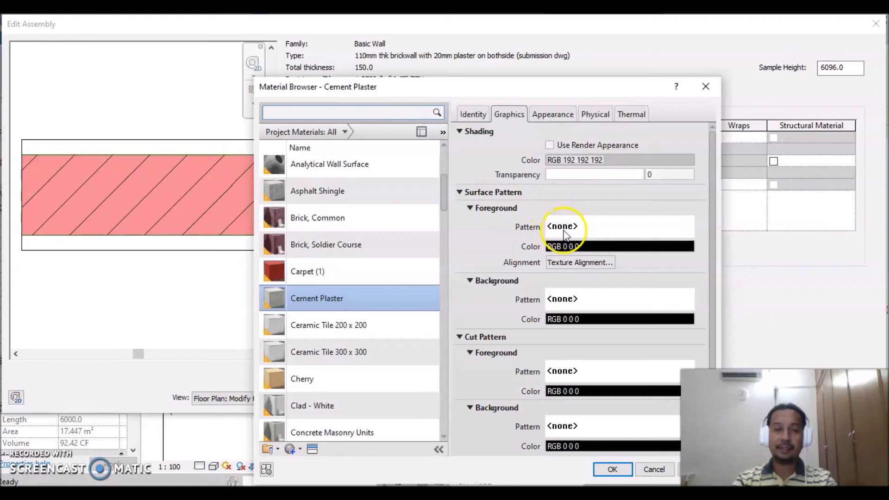
pyautogui.click(592, 298)
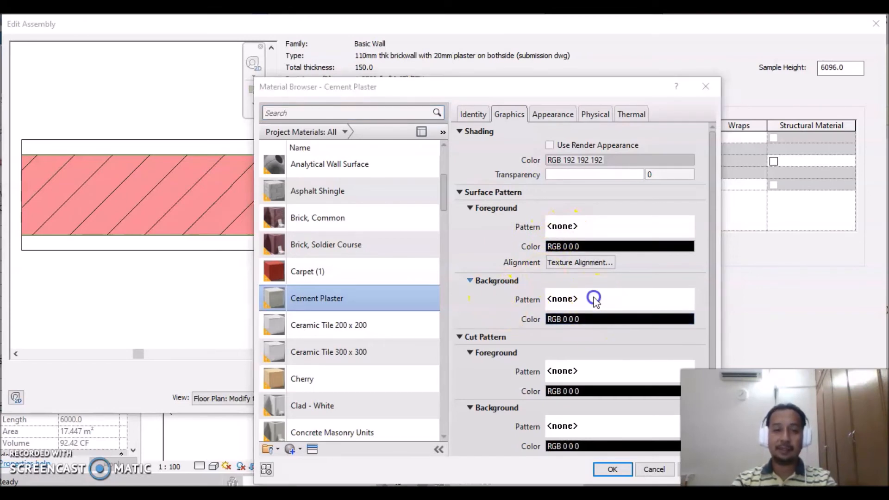
pyautogui.click(498, 259)
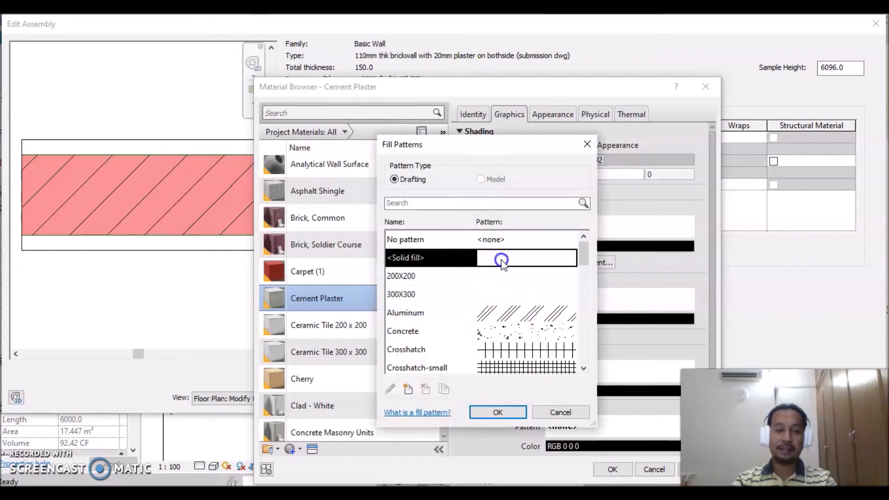
pyautogui.click(510, 411)
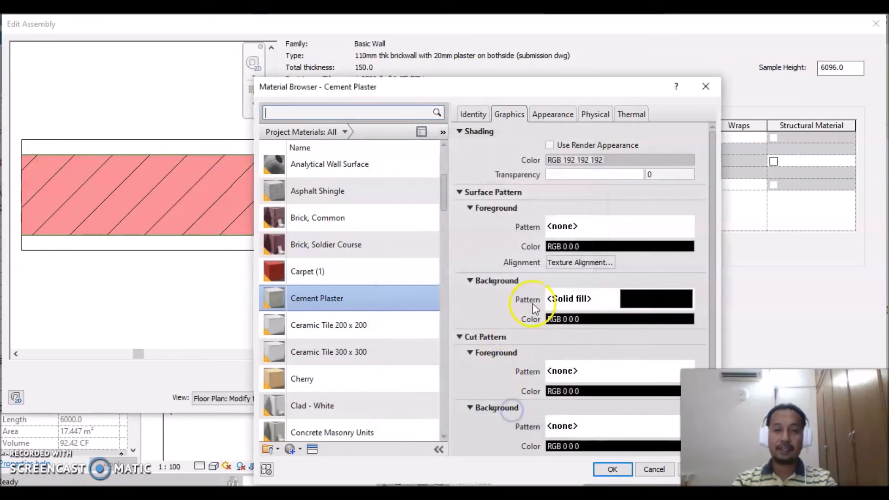
pyautogui.click(580, 319)
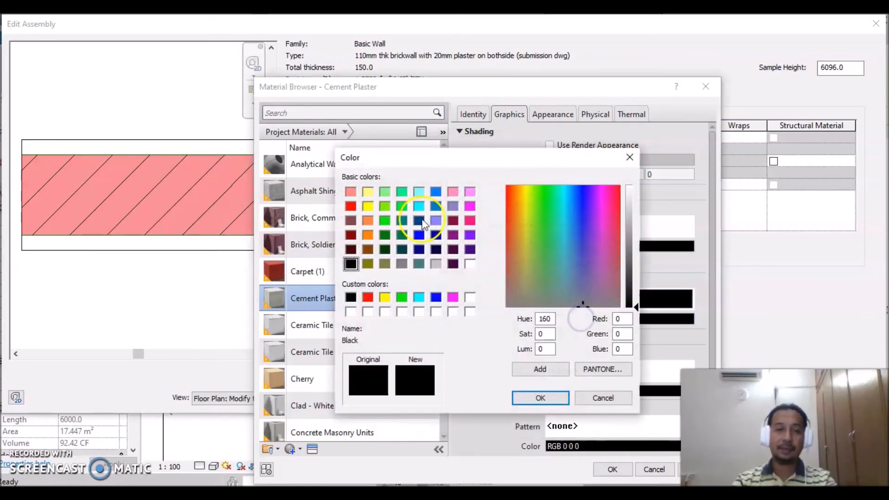
pyautogui.click(368, 191)
pyautogui.click(540, 399)
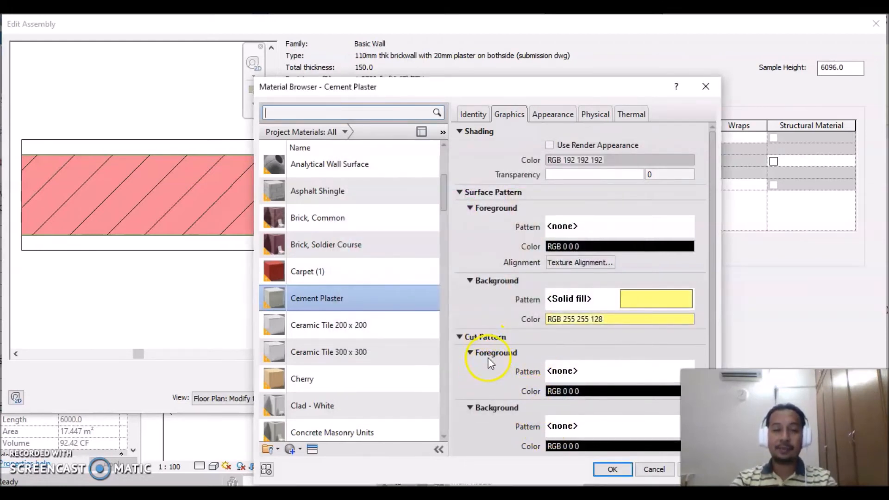
# Set Cement Plaster's cut background to a solid fill in light yellow, RGB 255 255 128, and accept the material
pyautogui.scroll(-1, 488, 358)
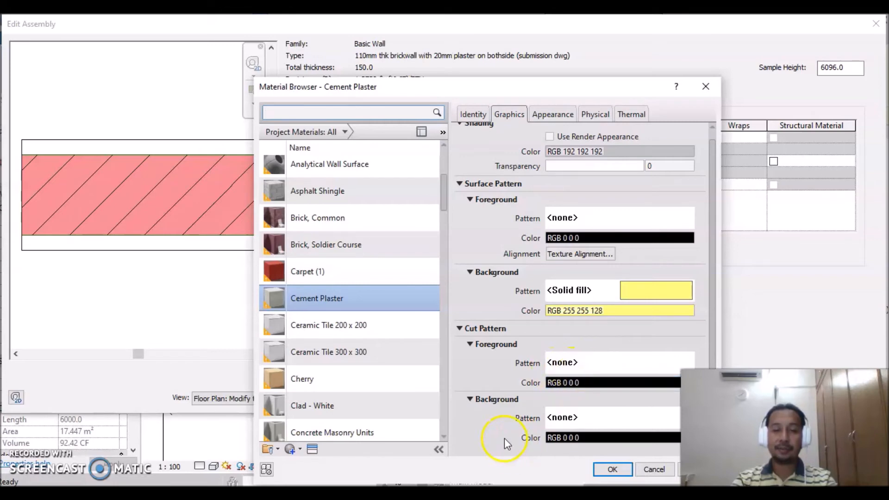
pyautogui.click(592, 416)
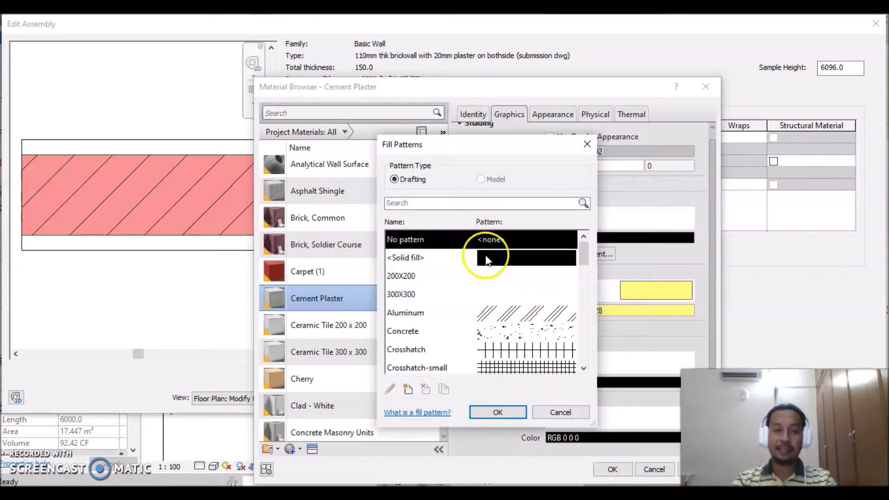
pyautogui.click(505, 259)
pyautogui.click(506, 415)
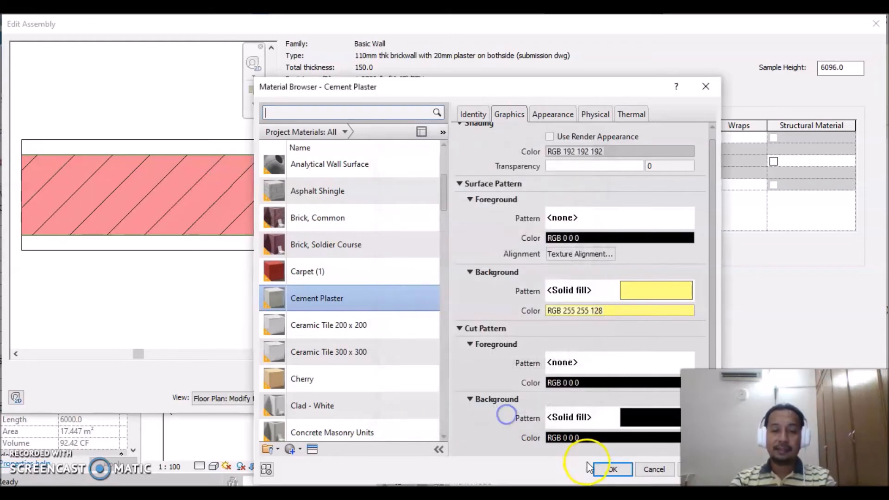
pyautogui.click(600, 438)
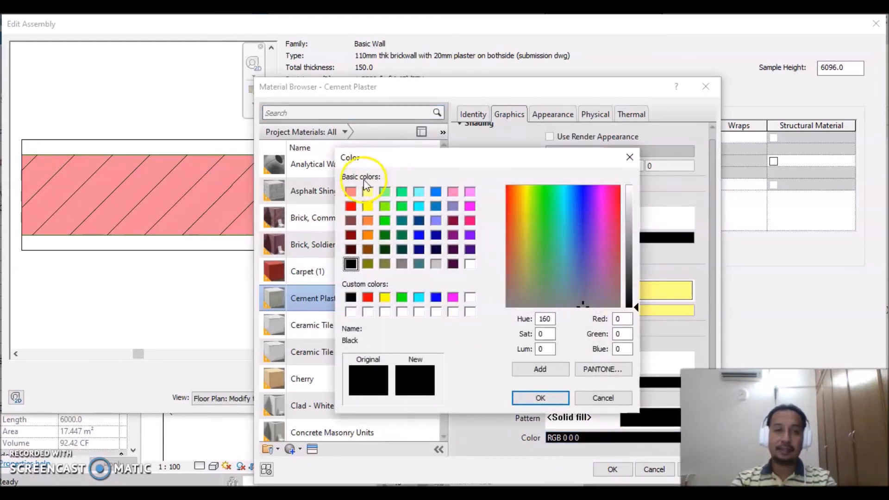
pyautogui.click(367, 192)
pyautogui.click(541, 399)
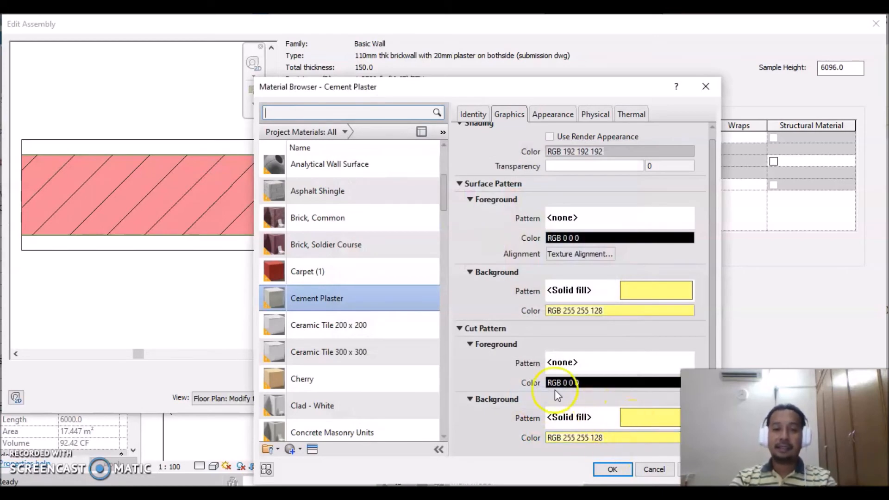
pyautogui.press('Return')
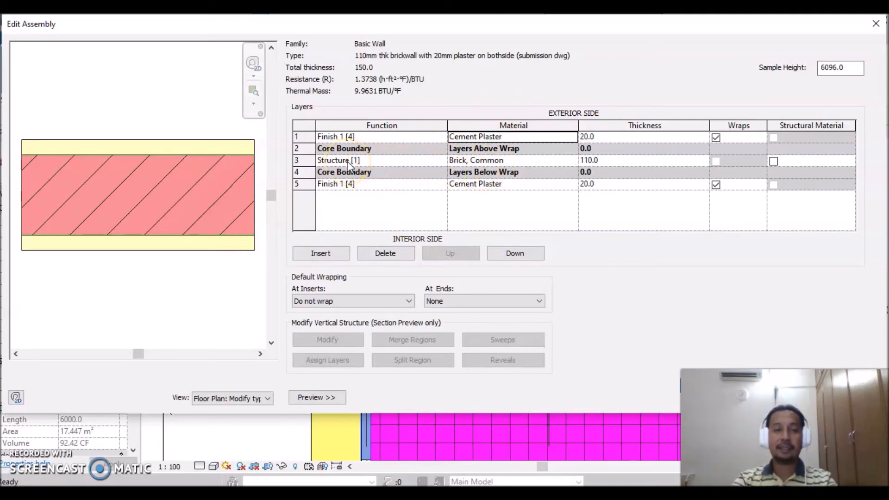
# Set the Structure layer's Brick, Common cut background to a solid fill in red, RGB 255 0 0, and accept the material
pyautogui.click(551, 160)
pyautogui.click(574, 160)
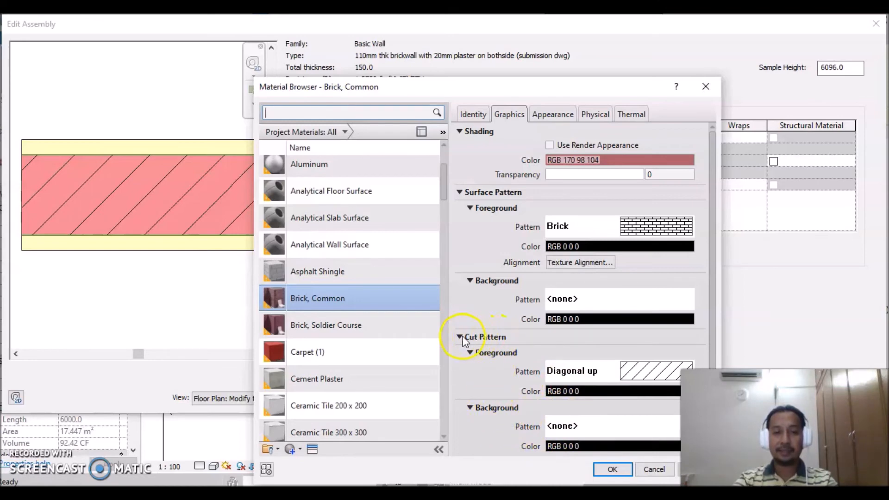
pyautogui.click(596, 431)
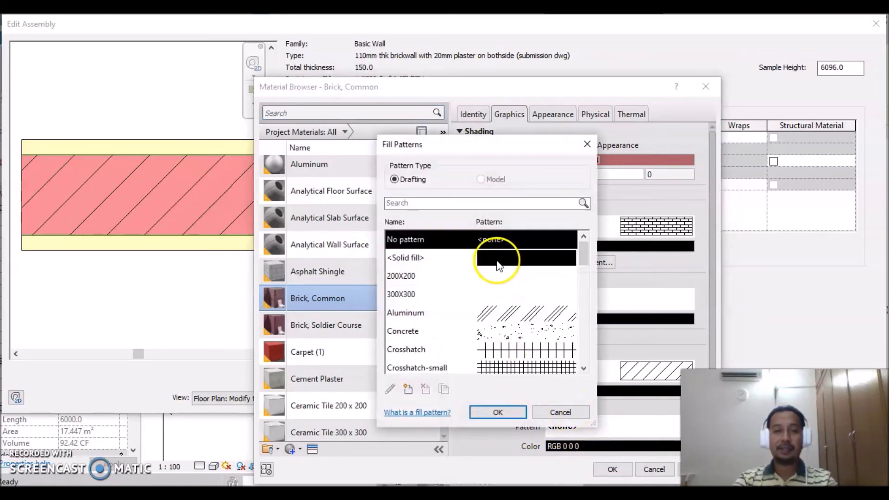
pyautogui.click(498, 255)
pyautogui.click(500, 412)
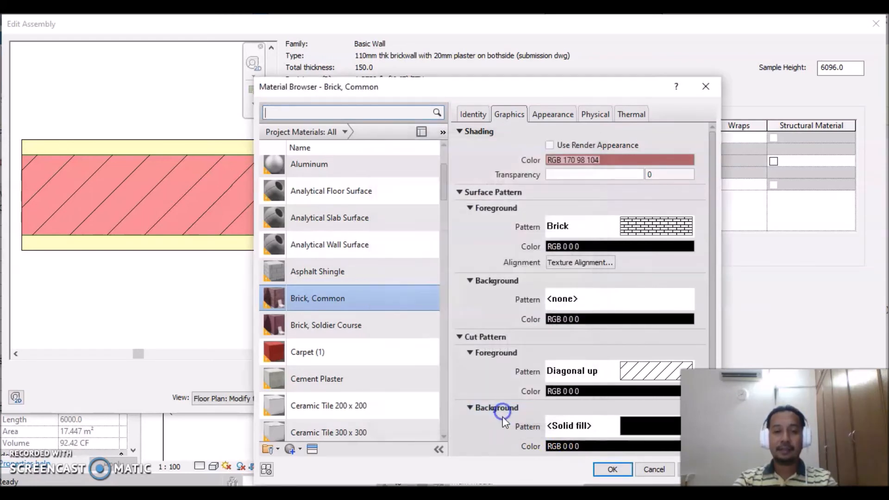
pyautogui.click(585, 446)
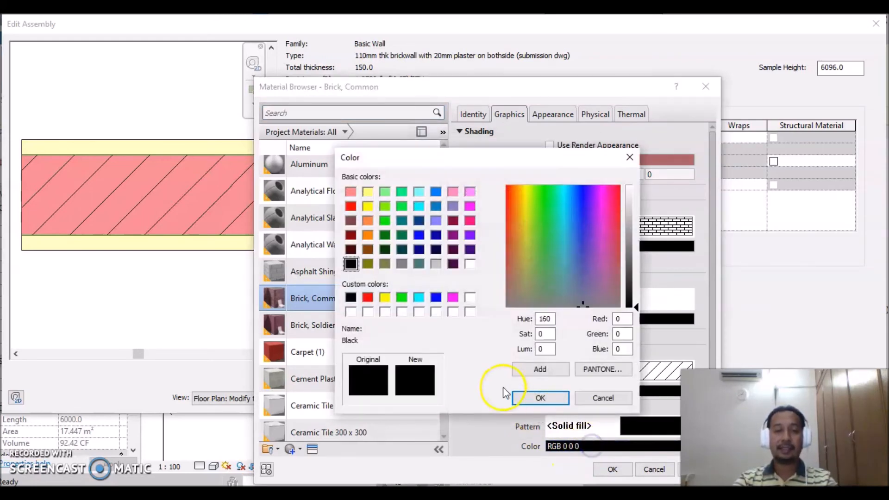
pyautogui.click(368, 298)
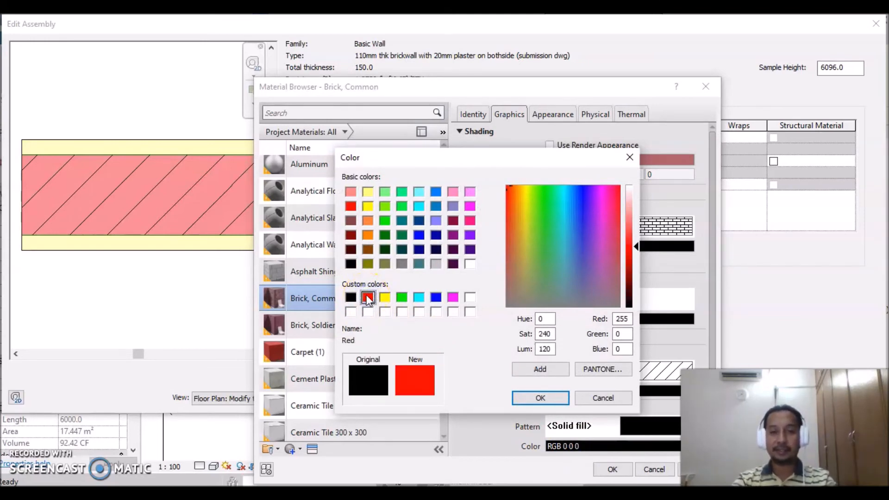
pyautogui.click(541, 398)
pyautogui.click(612, 469)
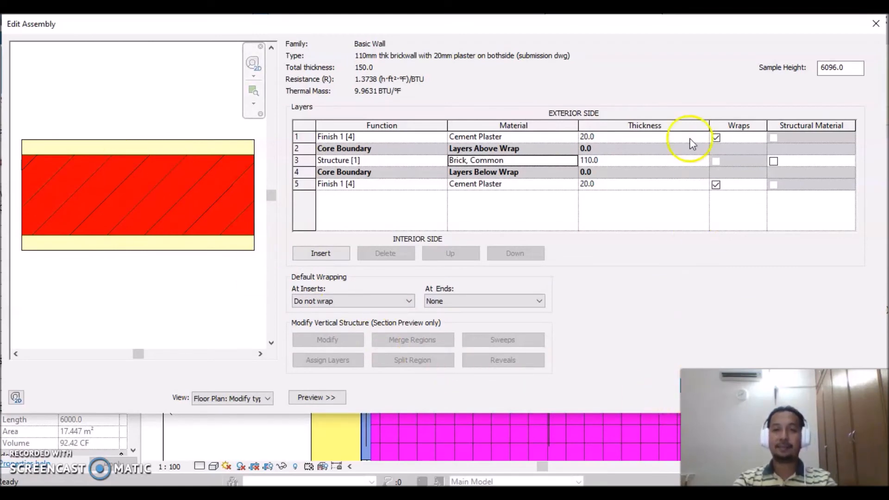
# Accept the edited layer assembly and the submission drawing wall type's properties
pyautogui.moveTo(612, 23); pyautogui.dragTo(574, 29)
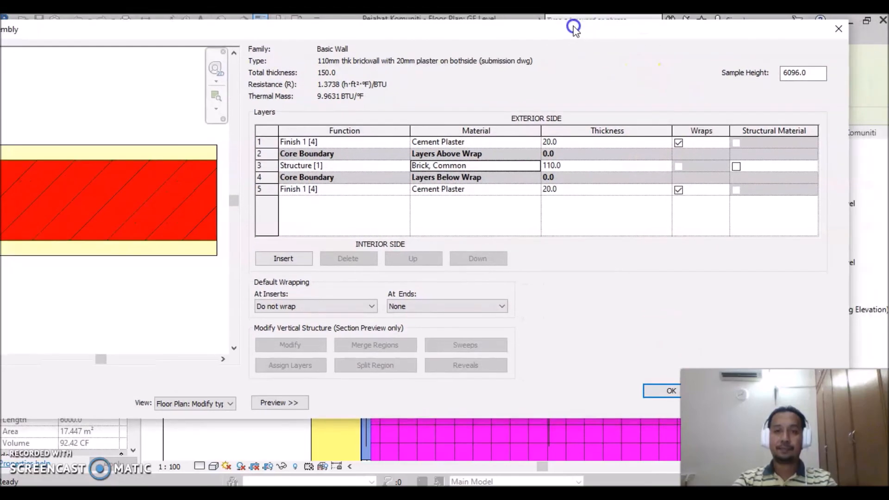
pyautogui.click(661, 392)
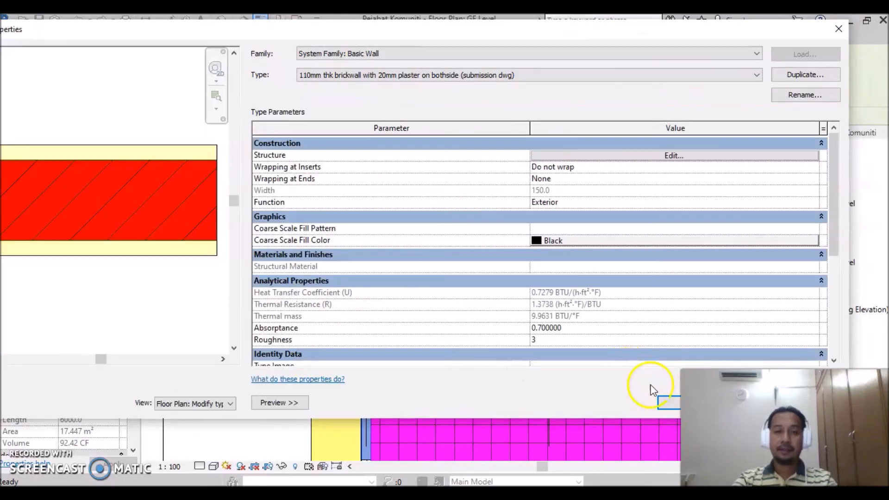
pyautogui.click(667, 403)
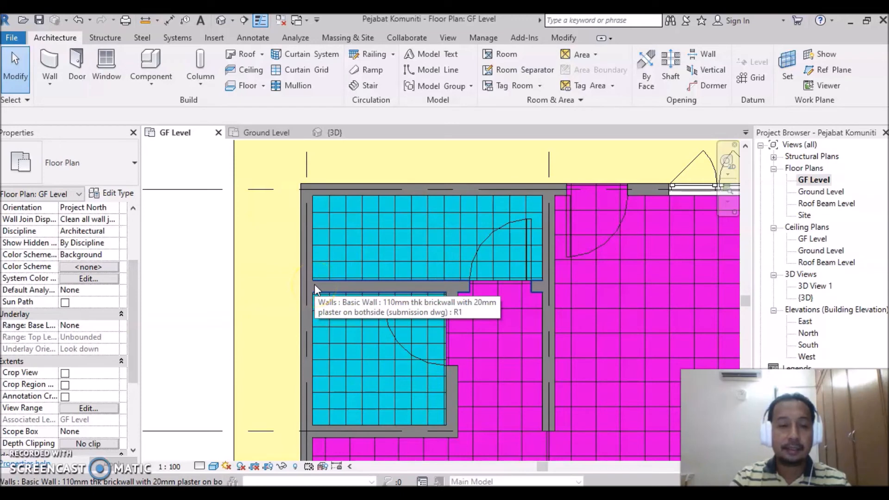
# Set the GF Level floor plan's detail level to Fine and review the whole plan
pyautogui.click(200, 467)
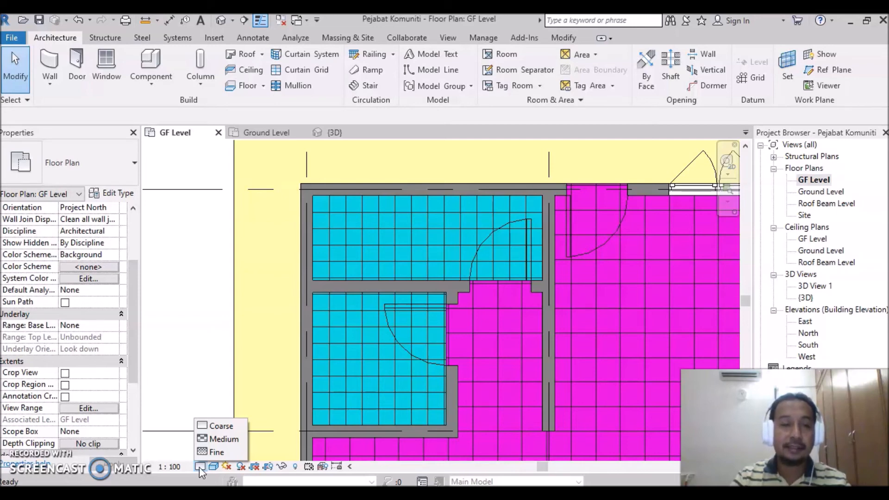
pyautogui.click(229, 452)
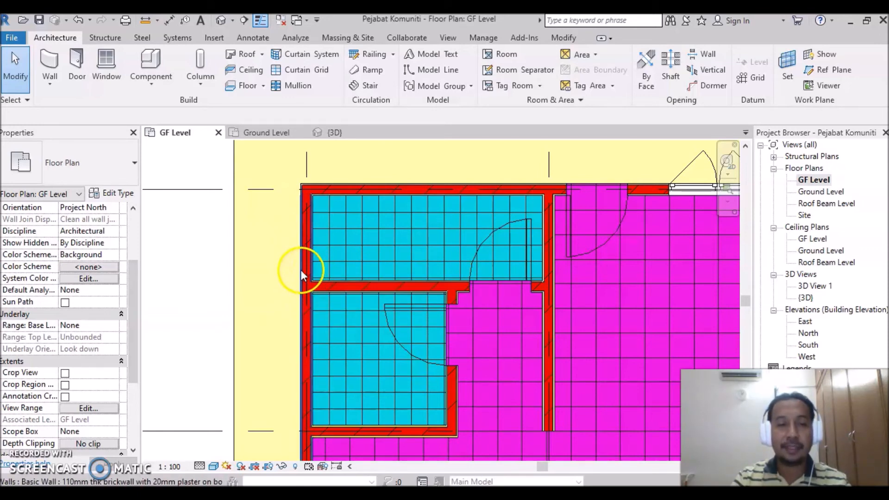
pyautogui.scroll(-2, 521, 362)
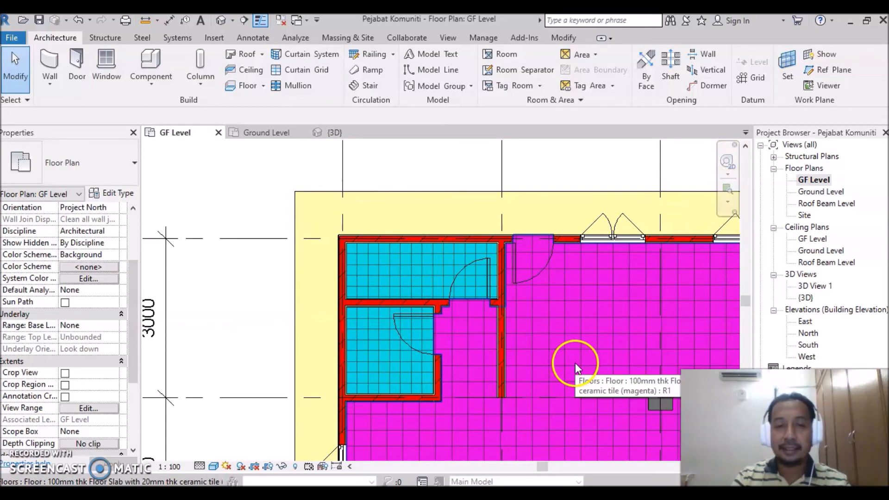
pyautogui.scroll(-2, 574, 364)
pyautogui.moveTo(574, 365); pyautogui.dragTo(429, 255, button='middle')
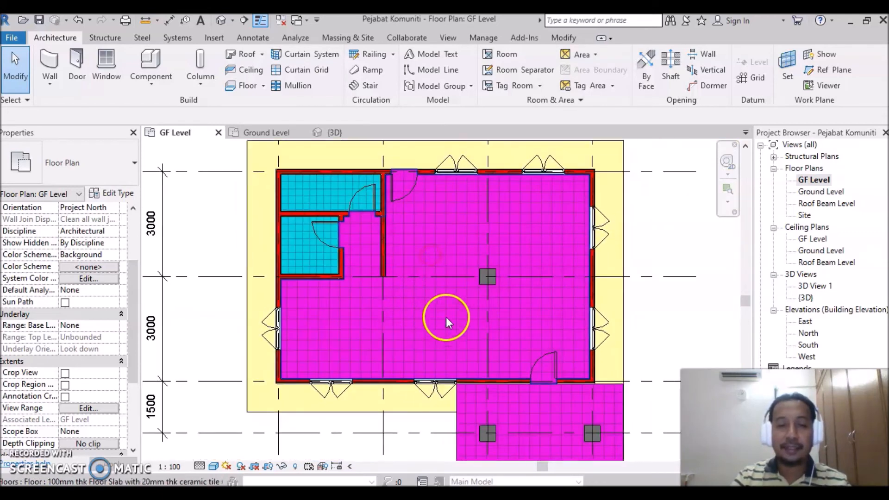
pyautogui.scroll(-2, 448, 317)
pyautogui.moveTo(452, 327); pyautogui.dragTo(464, 339, button='middle')
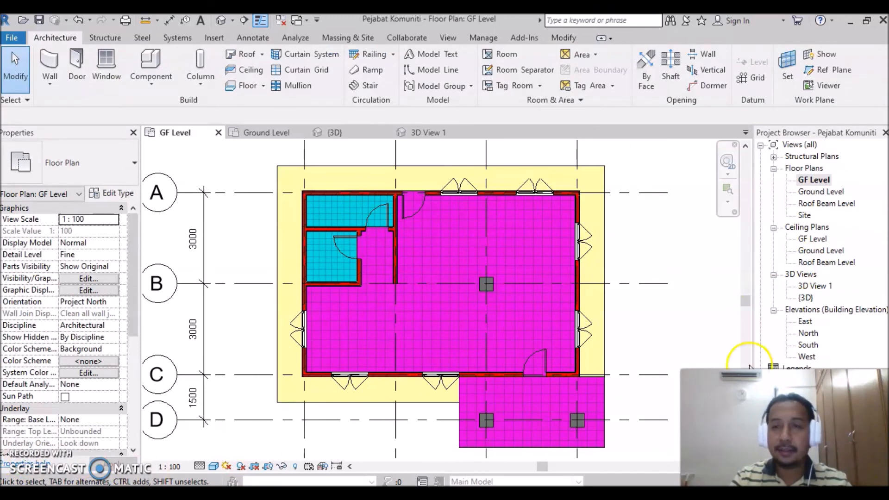
# Turn on the section box in the {3D} view and lower its top face to cut through the walls at window height
pyautogui.click(806, 298)
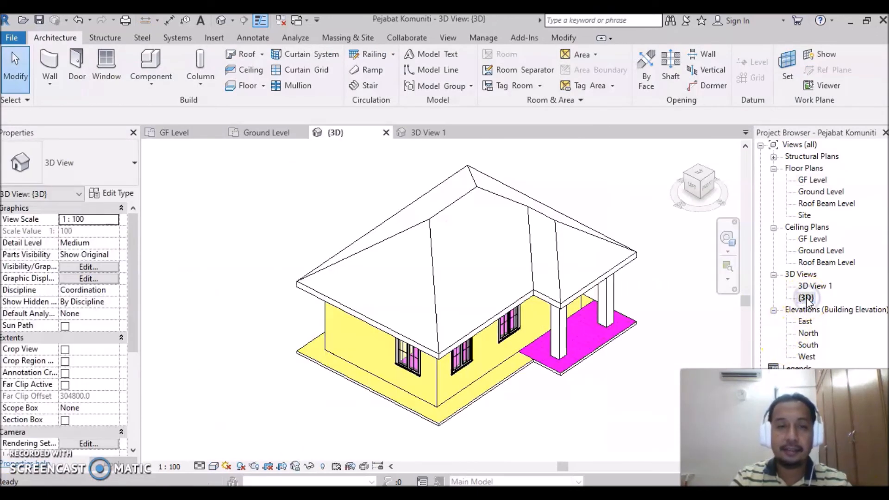
pyautogui.click(65, 420)
pyautogui.click(518, 280)
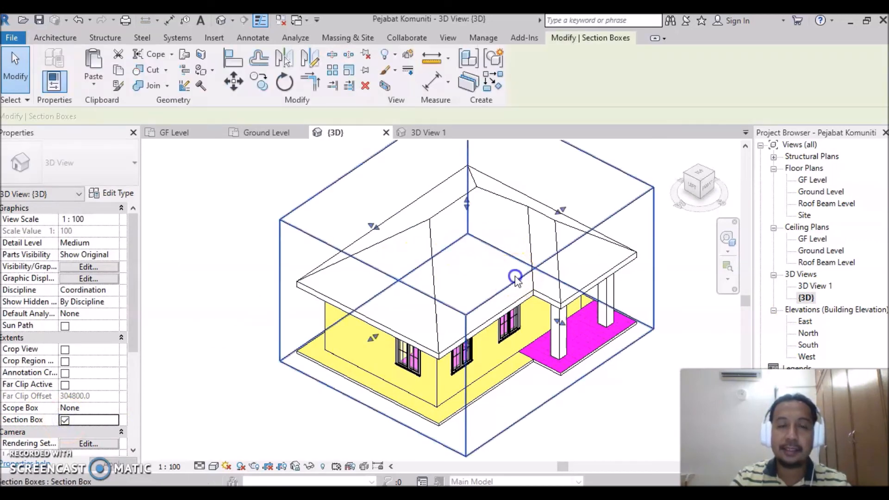
pyautogui.moveTo(466, 206); pyautogui.dragTo(454, 301)
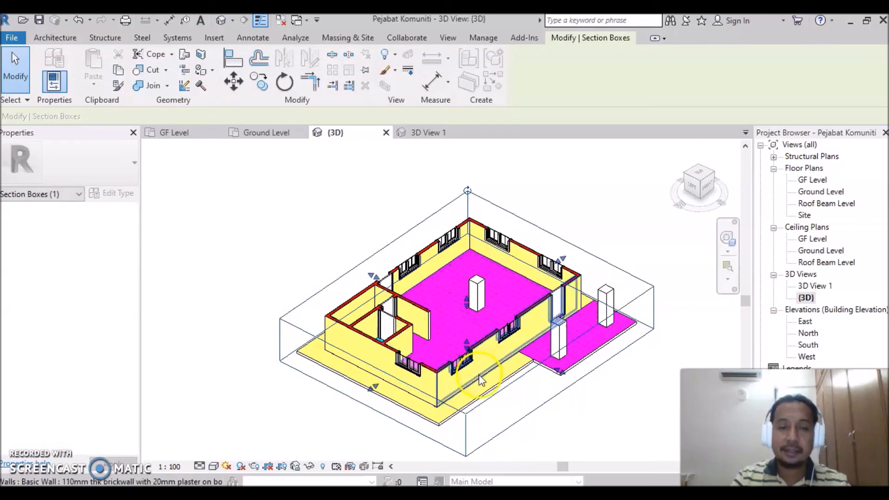
pyautogui.click(457, 339)
# Inspect the wall cut colors, plaster faces and floor tile finishes in the sectioned 3D model
pyautogui.keyDown('shift'); pyautogui.moveTo(466, 348); pyautogui.dragTo(450, 326, button='middle'); pyautogui.keyUp('shift')
pyautogui.scroll(2, 443, 318)
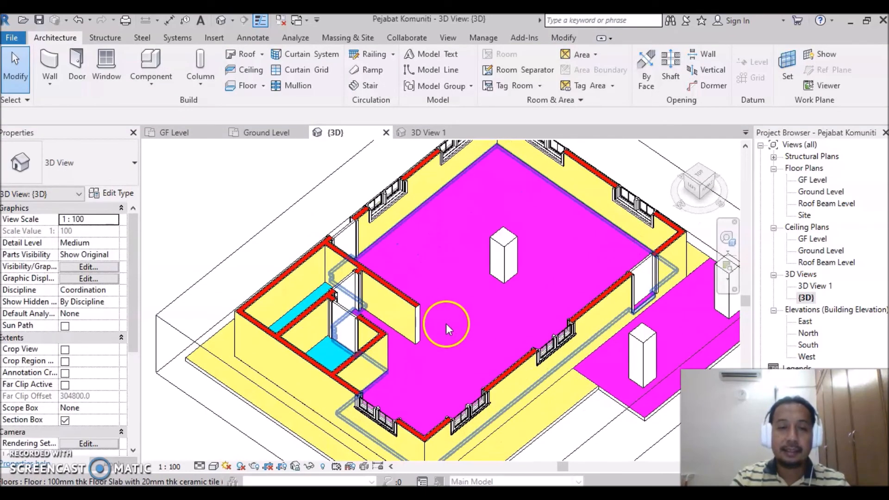
pyautogui.moveTo(457, 334); pyautogui.dragTo(439, 302, button='middle')
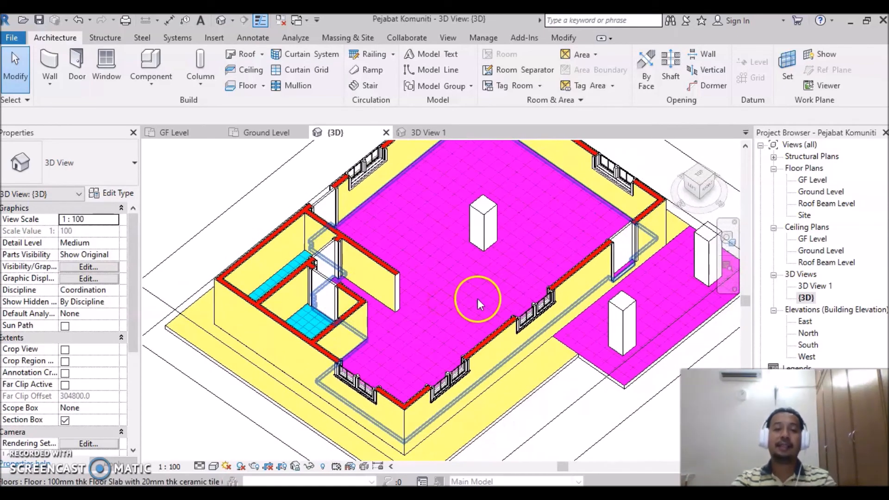
pyautogui.moveTo(416, 242); pyautogui.dragTo(389, 250, button='middle')
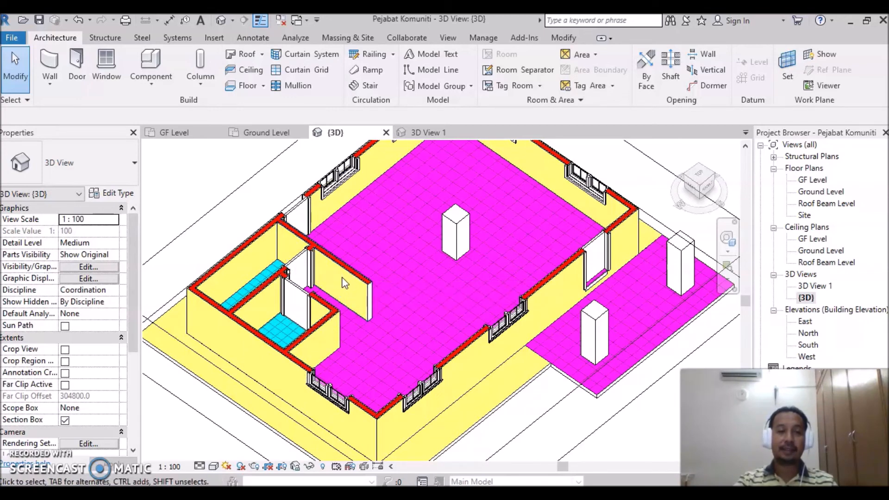
pyautogui.click(258, 366)
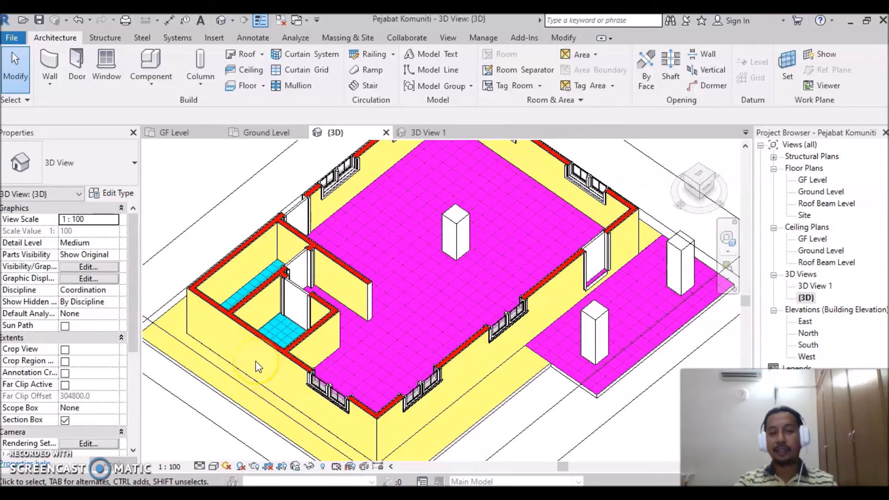
pyautogui.click(397, 393)
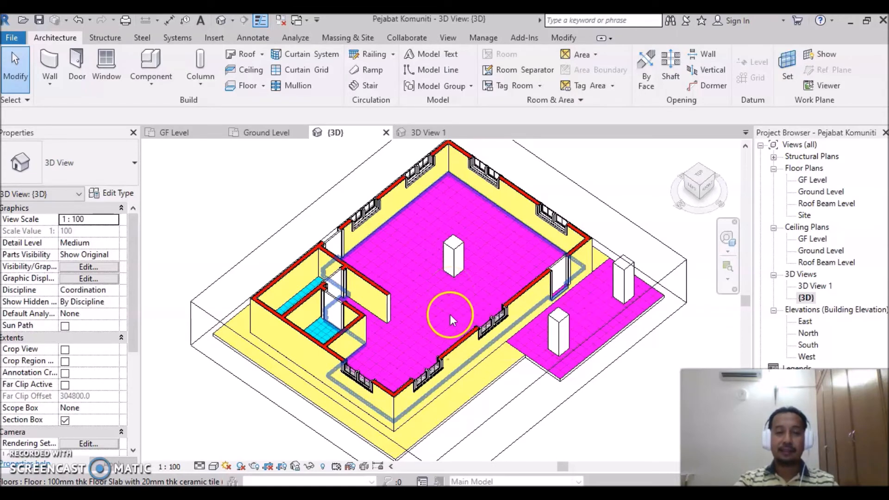
# Duplicate the central rectangular column's 18" x 18" type under the name 18" x 18" (Submission Dwg)
pyautogui.click(466, 261)
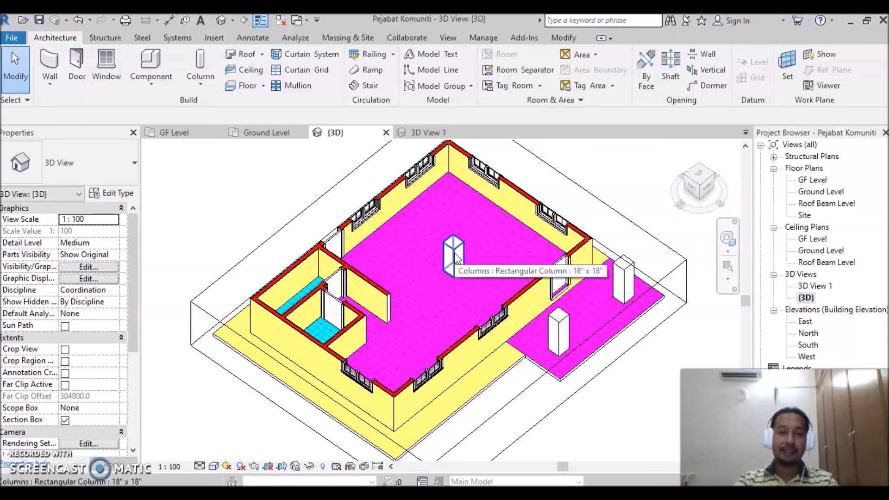
pyautogui.click(456, 261)
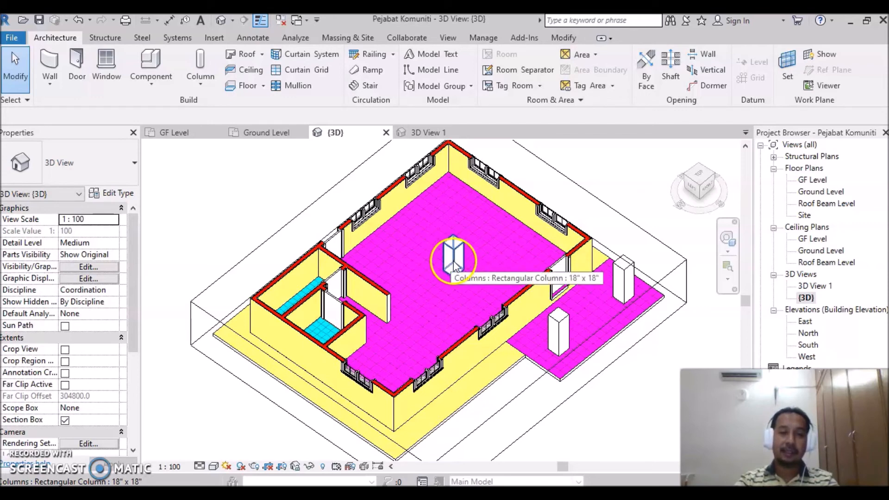
pyautogui.moveTo(456, 264)
pyautogui.mouseDown()
pyautogui.moveTo(444, 269)
pyautogui.moveTo(453, 258)
pyautogui.moveTo(443, 254)
pyautogui.moveTo(457, 258)
pyautogui.mouseUp()
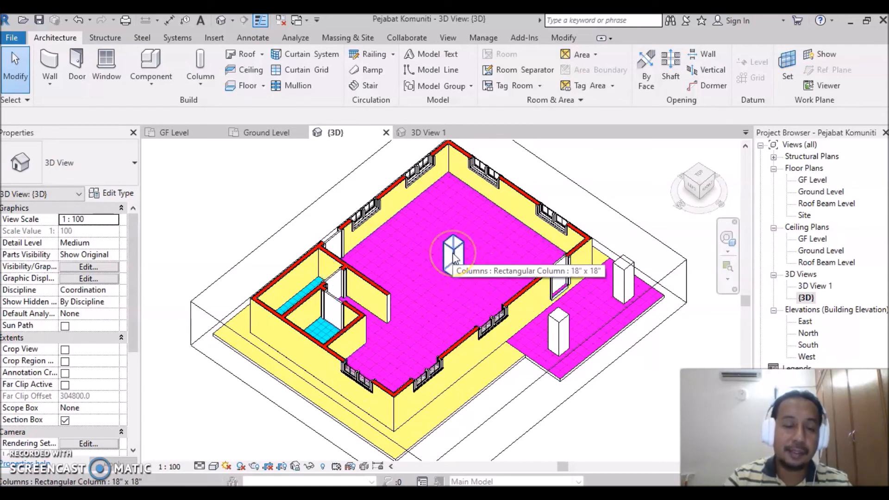
pyautogui.click(453, 255)
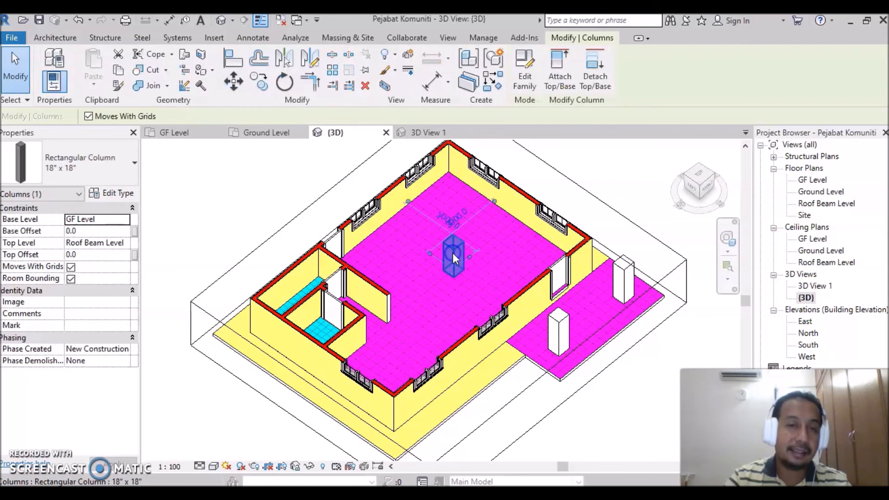
pyautogui.click(110, 195)
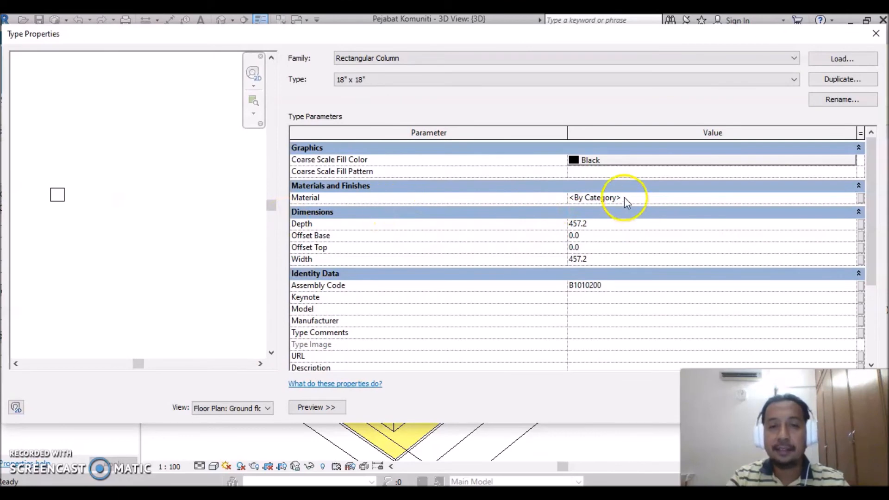
pyautogui.click(844, 82)
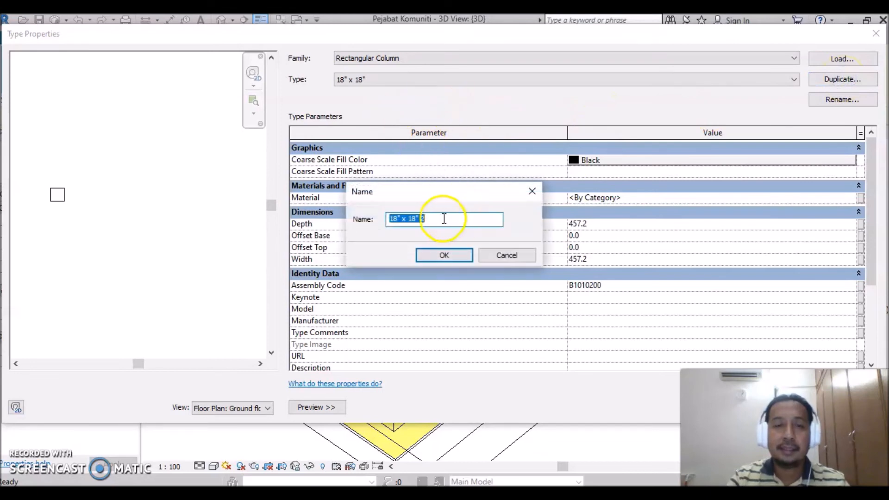
pyautogui.click(444, 218)
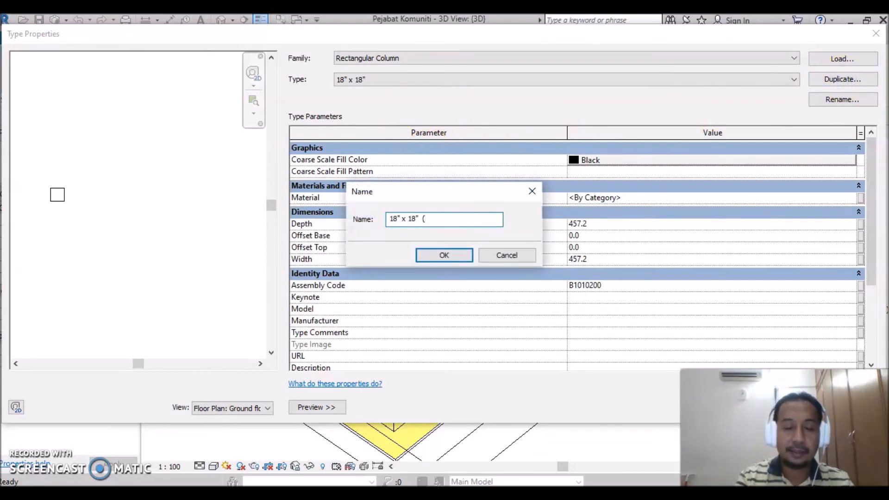
pyautogui.write('(Submis')
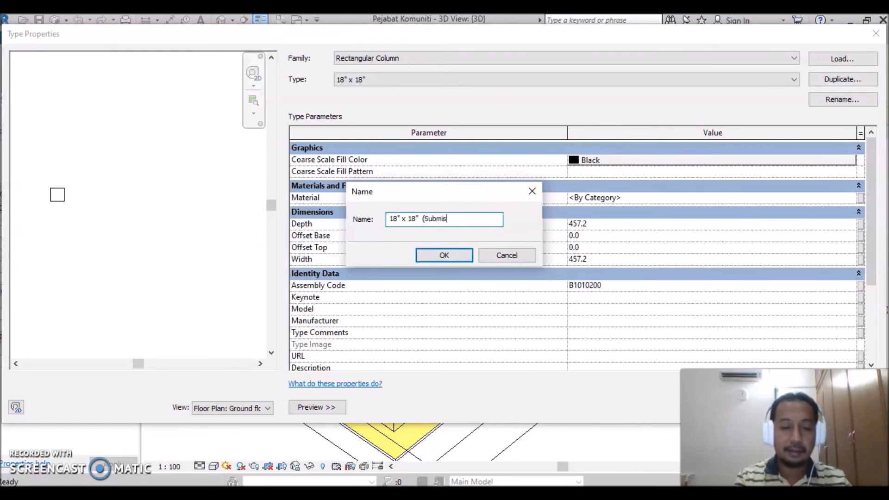
pyautogui.write('sion Dwg')
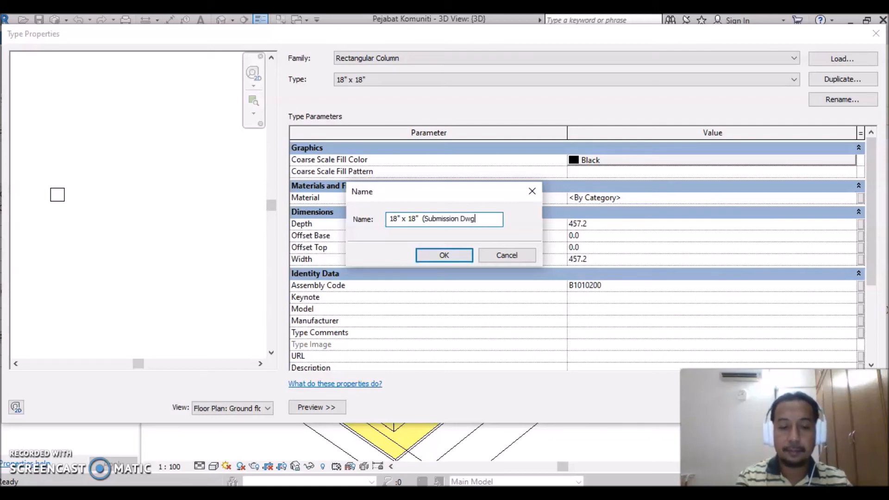
pyautogui.click(458, 254)
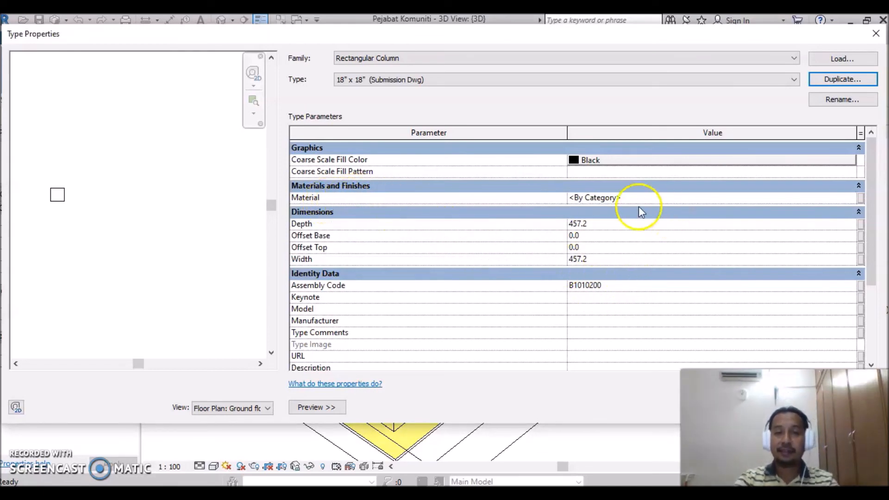
# For the column type's material, duplicate Concrete, Cast-in-Place gray and name the copy Concrete, Cast-in-Place (Submission Column)
pyautogui.click(593, 198)
pyautogui.click(852, 198)
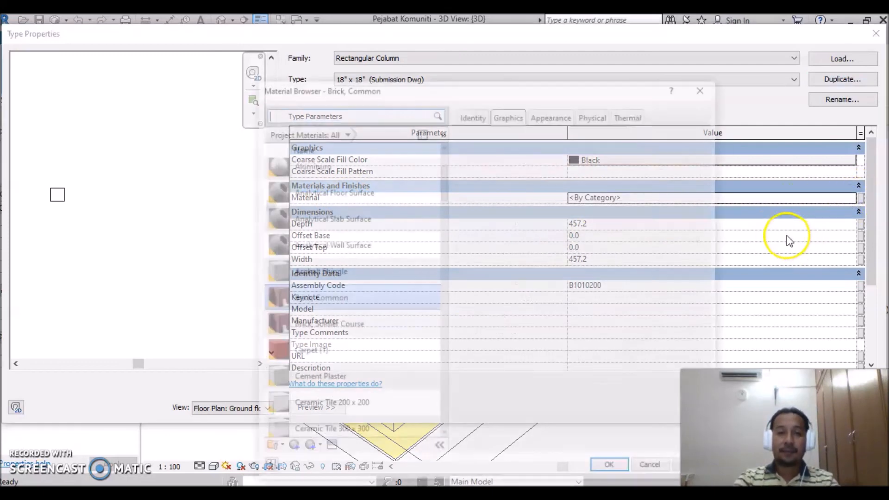
pyautogui.scroll(-3, 307, 324)
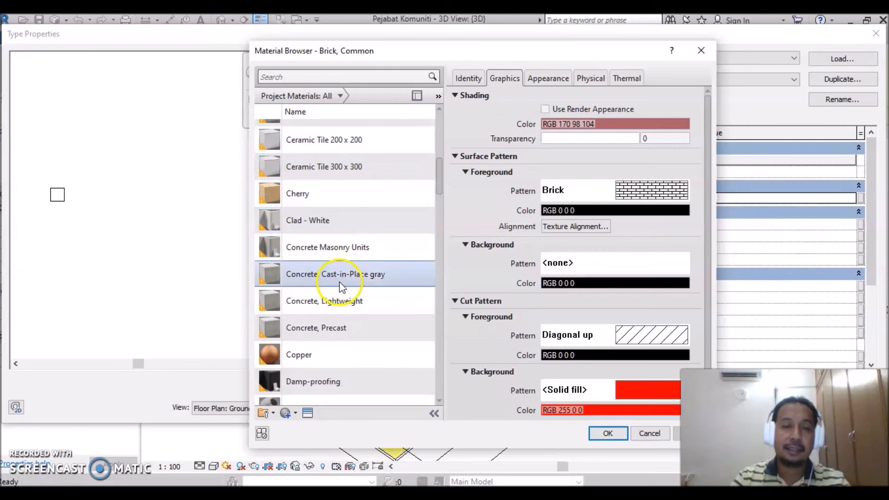
pyautogui.click(374, 279)
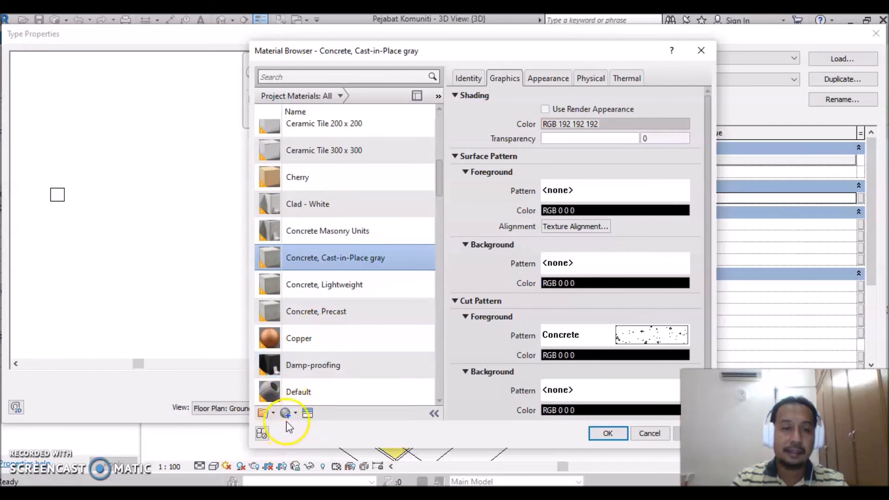
pyautogui.click(291, 414)
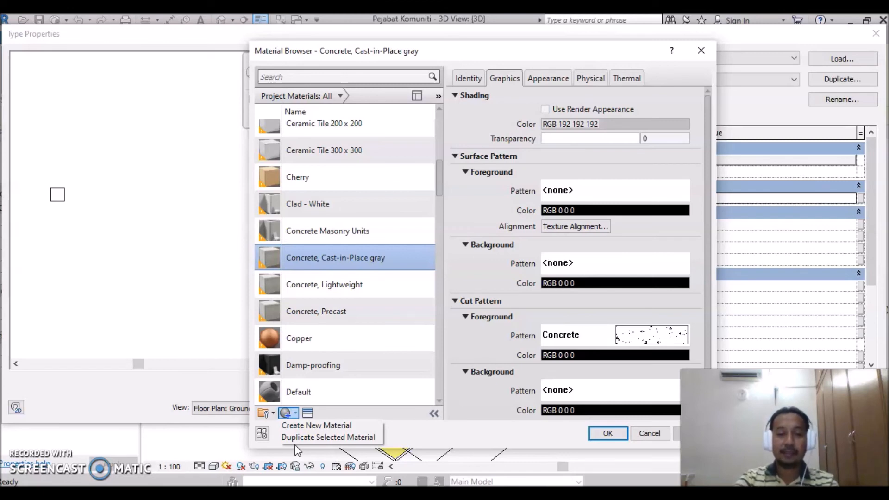
pyautogui.click(305, 437)
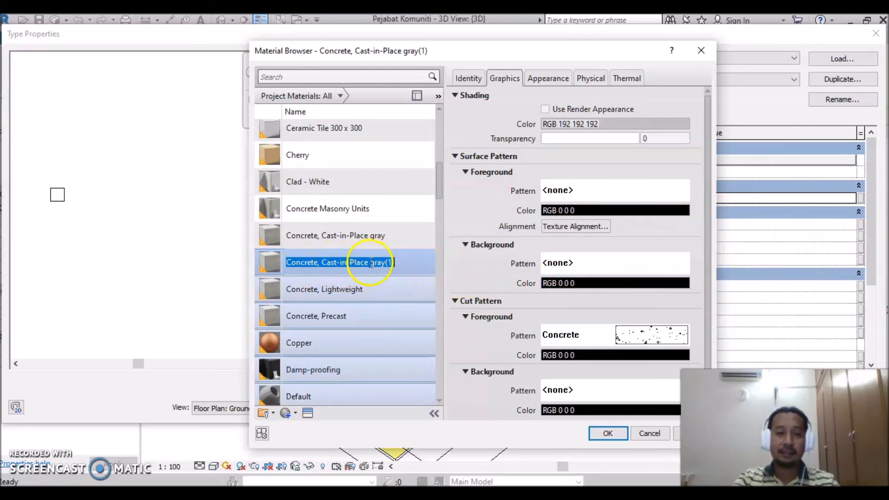
pyautogui.moveTo(370, 263); pyautogui.dragTo(399, 261)
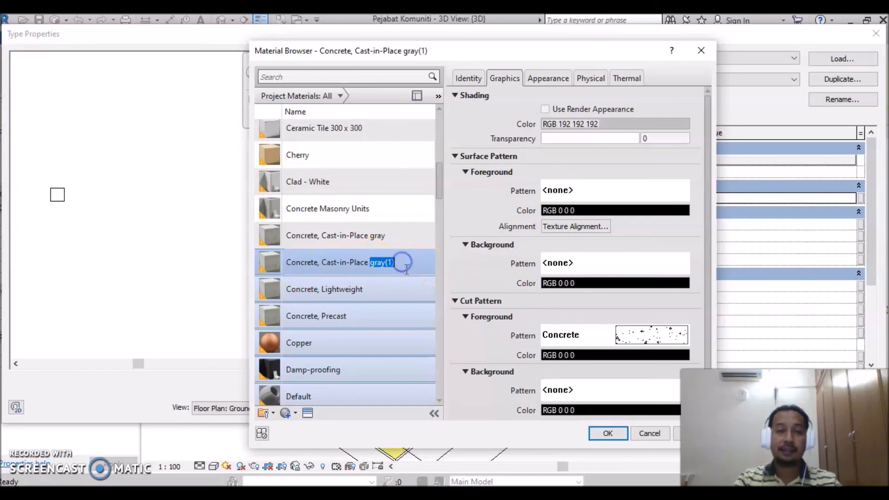
pyautogui.press('BackSpace')
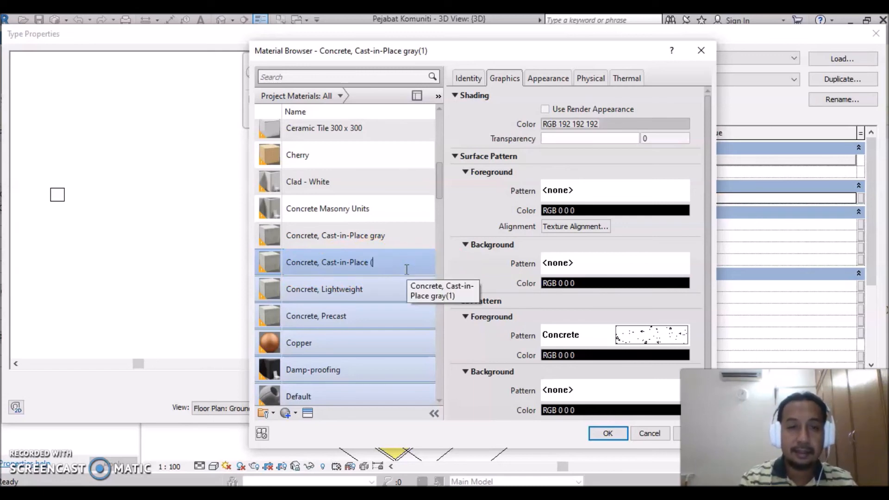
pyautogui.write('(Submiss')
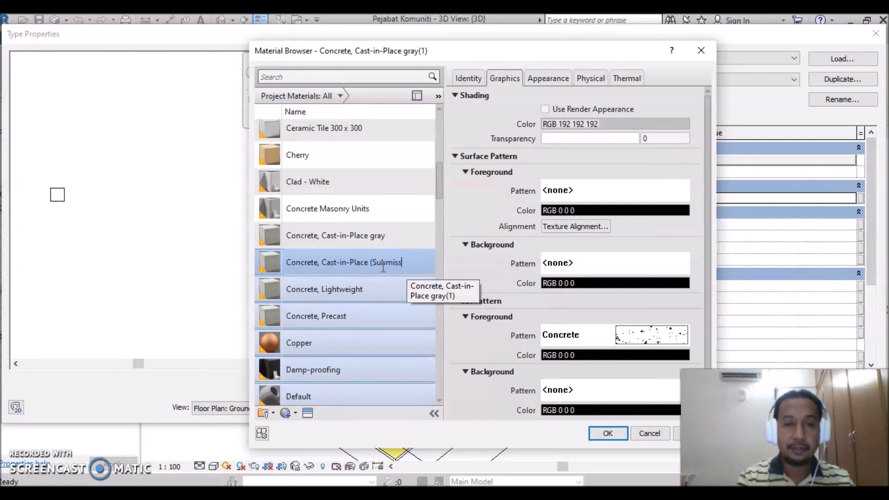
pyautogui.write('ion Colum')
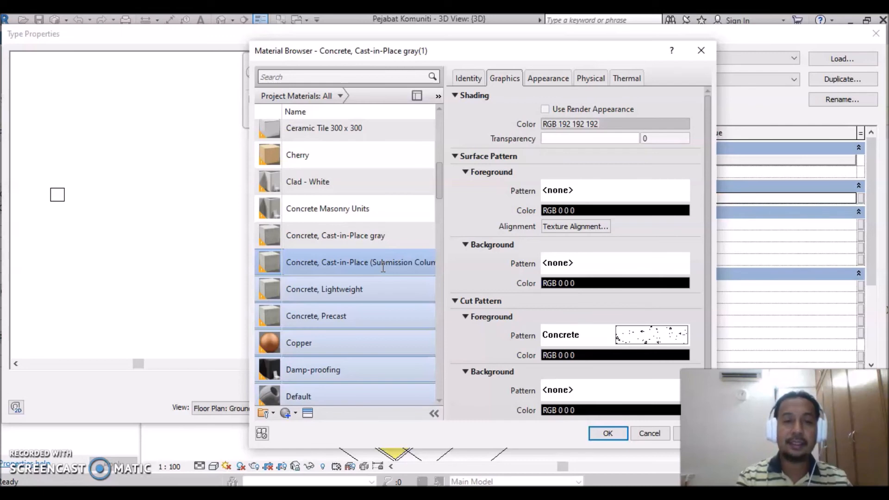
pyautogui.click(383, 267)
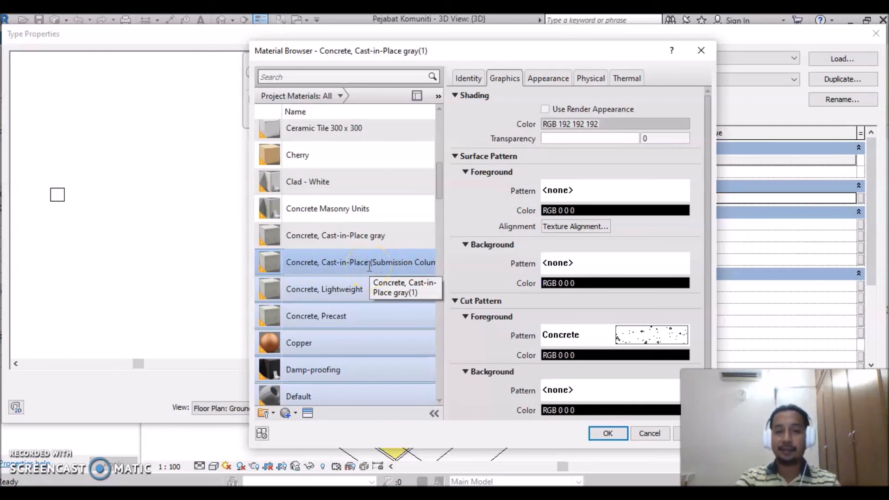
pyautogui.click(455, 211)
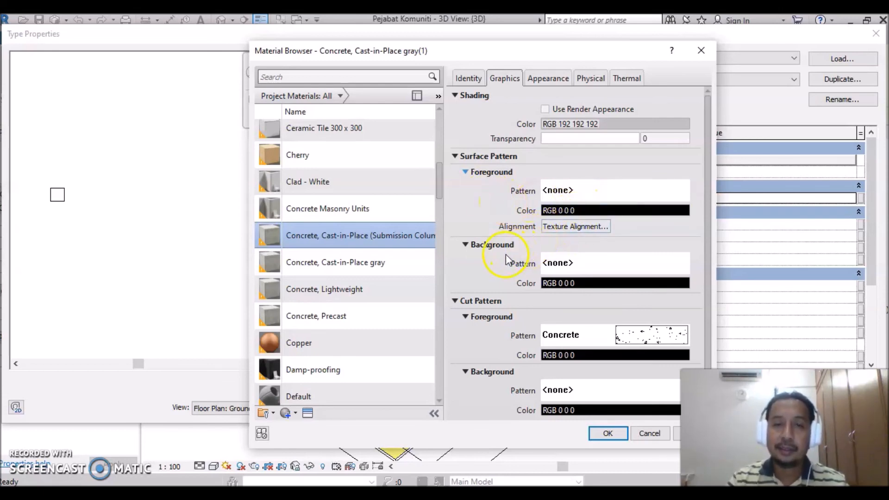
# Set the submission column material's surface background pattern to Solid fill in light yellow, RGB 255 255 128
pyautogui.click(593, 263)
pyautogui.click(500, 223)
pyautogui.click(496, 374)
pyautogui.click(590, 284)
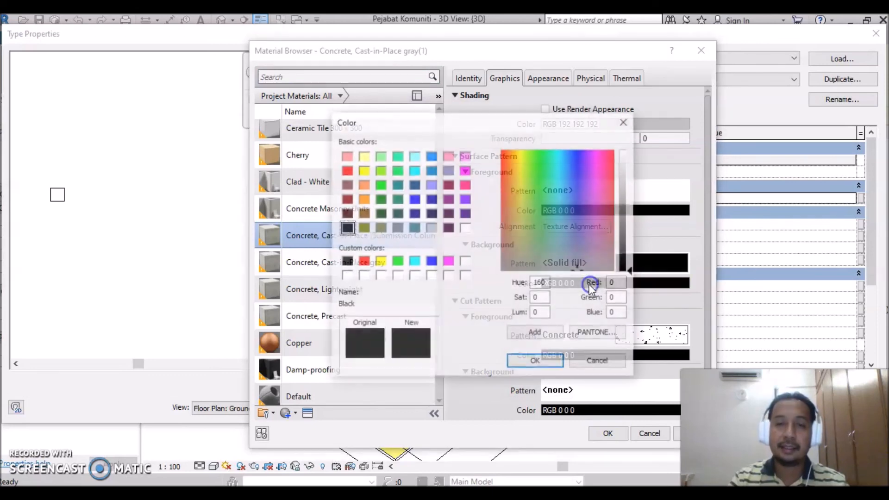
pyautogui.click(363, 155)
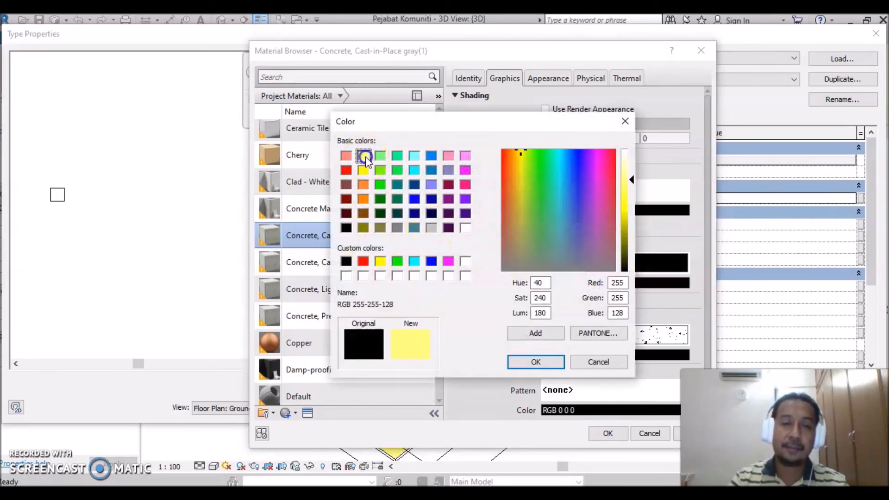
pyautogui.click(531, 362)
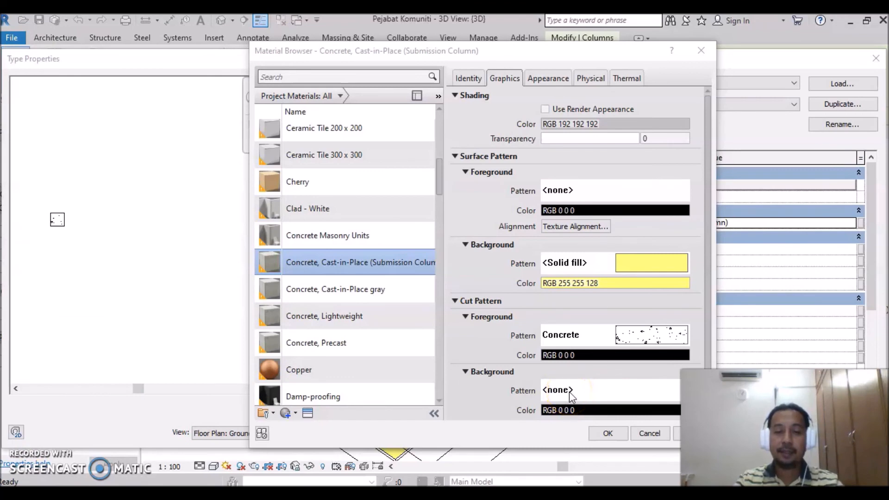
# Set the submission column material's cut background pattern to Solid fill in green, RGB 0 255 0
pyautogui.click(595, 390)
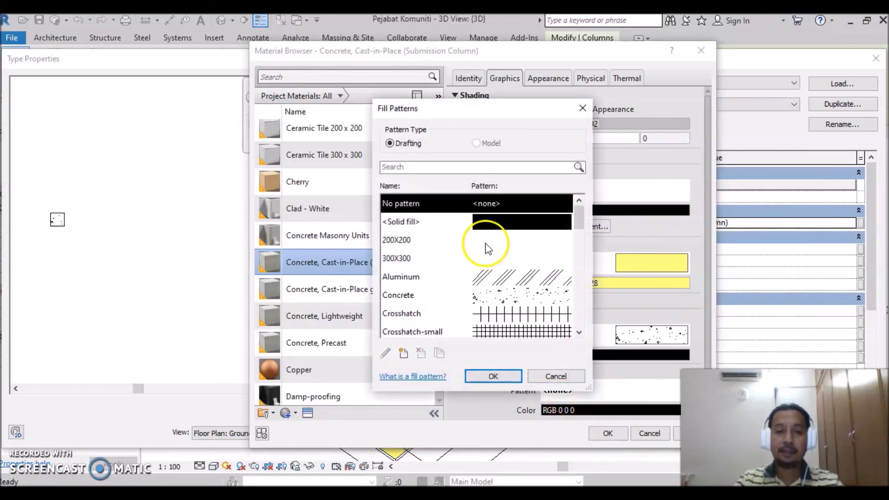
pyautogui.click(516, 221)
pyautogui.click(506, 377)
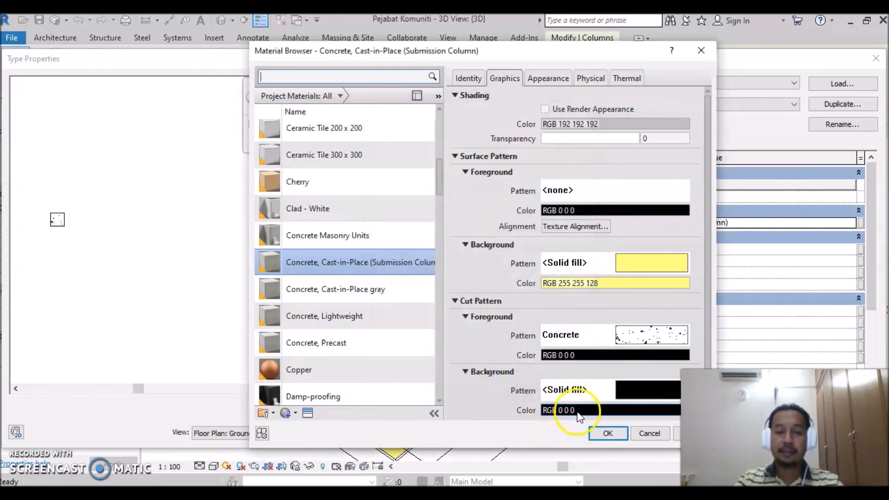
pyautogui.click(586, 410)
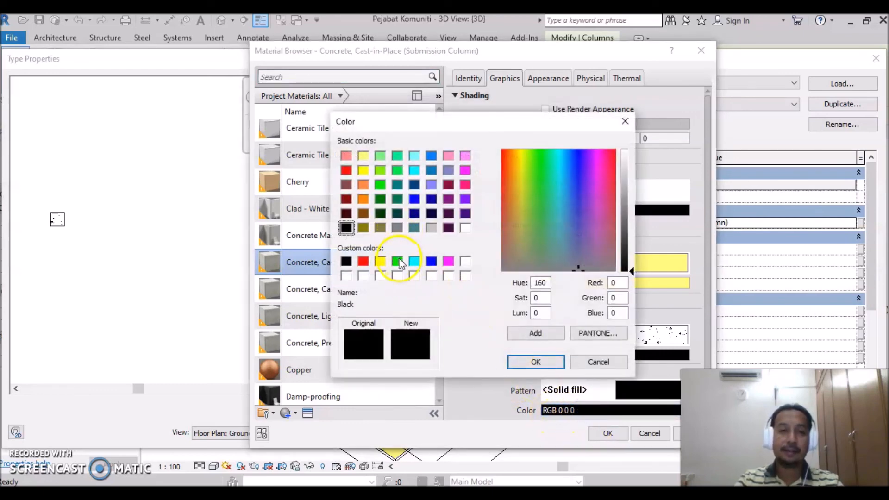
pyautogui.click(398, 264)
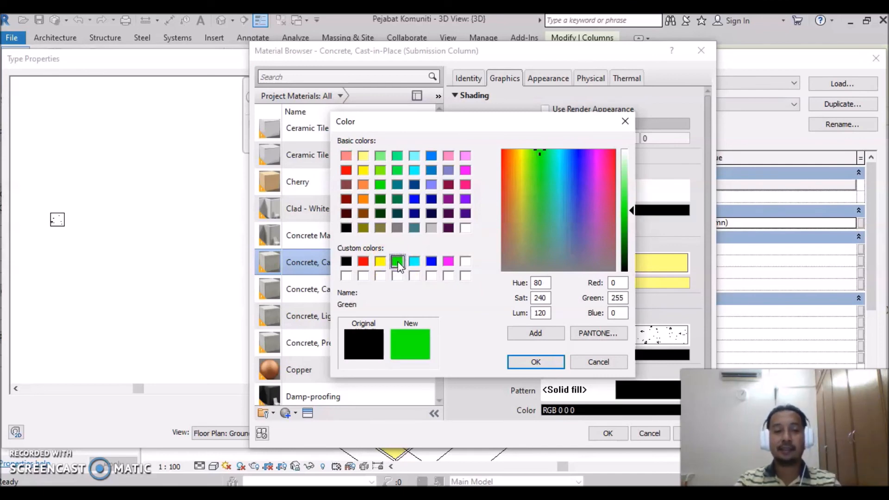
pyautogui.click(533, 362)
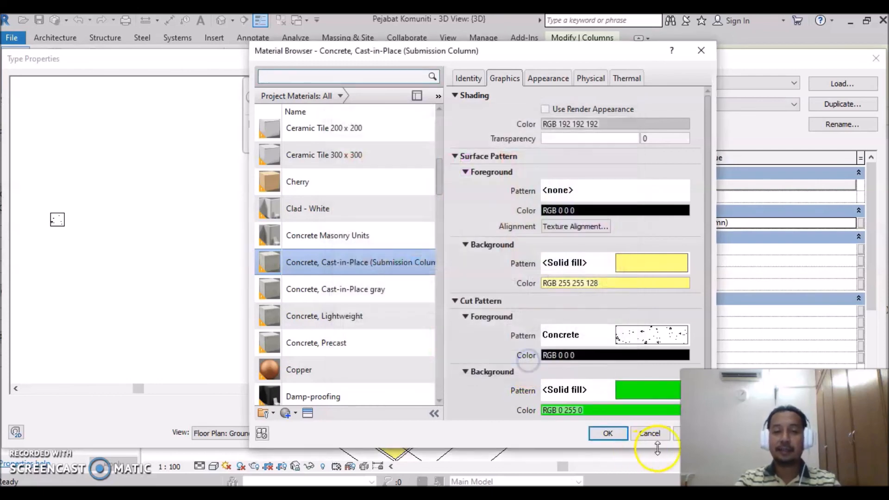
# Accept the material and the column type's properties, and check the central column's faces and cut top in 3D
pyautogui.click(608, 433)
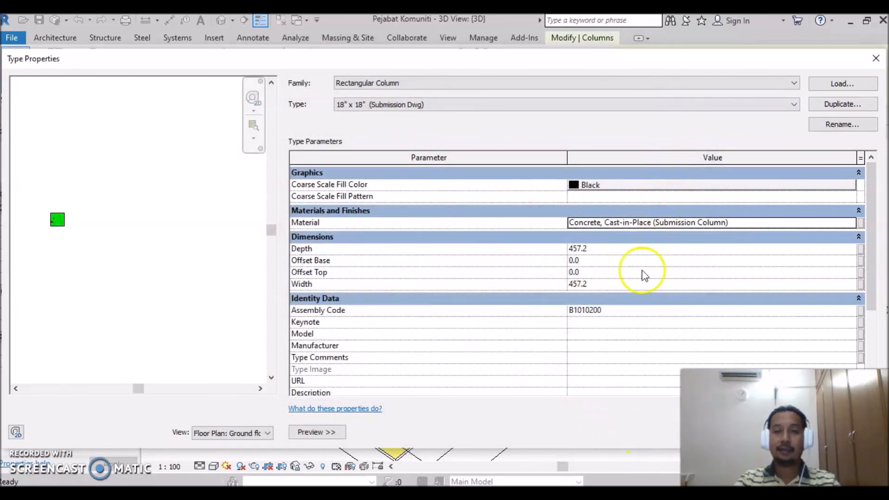
pyautogui.moveTo(581, 59); pyautogui.dragTo(447, 30)
pyautogui.click(589, 403)
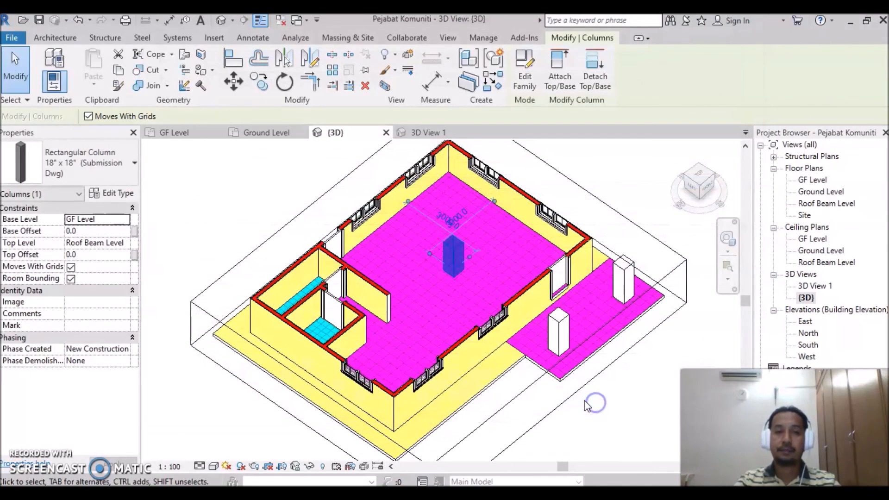
pyautogui.press('Escape')
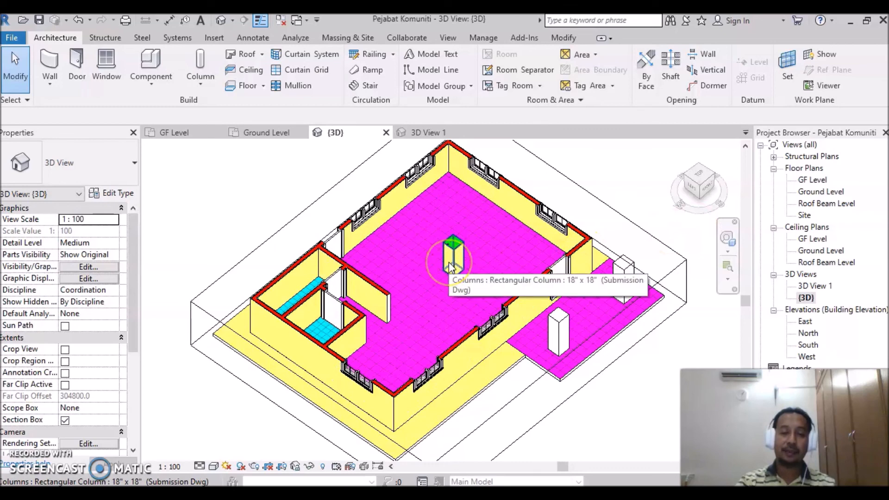
pyautogui.click(454, 244)
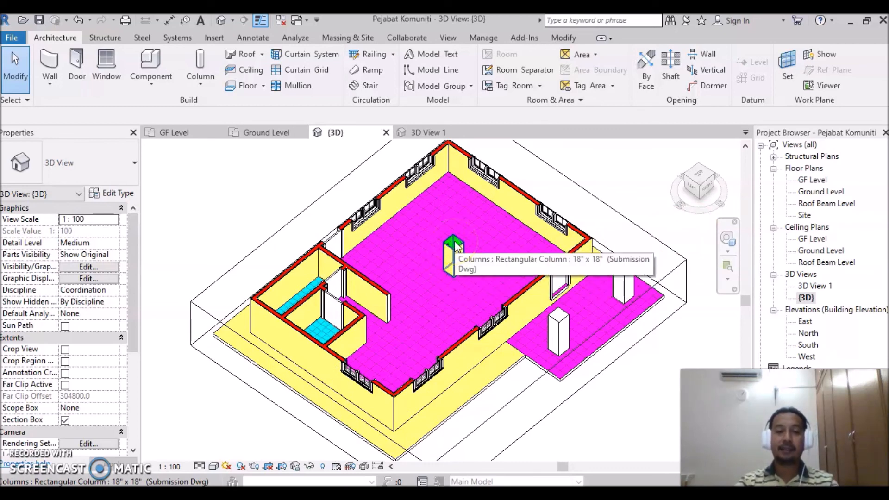
pyautogui.click(455, 247)
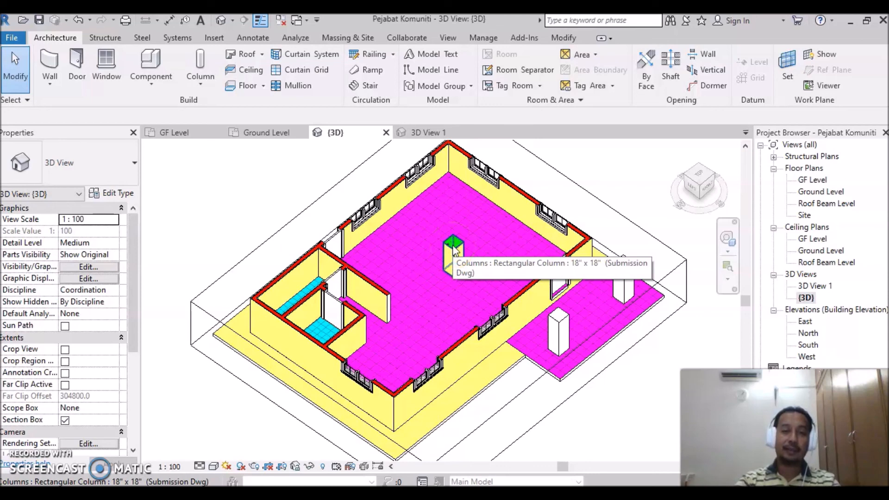
# Change the two porch columns to the 18" x 18" (Submission Dwg) type and deselect them
pyautogui.click(561, 322)
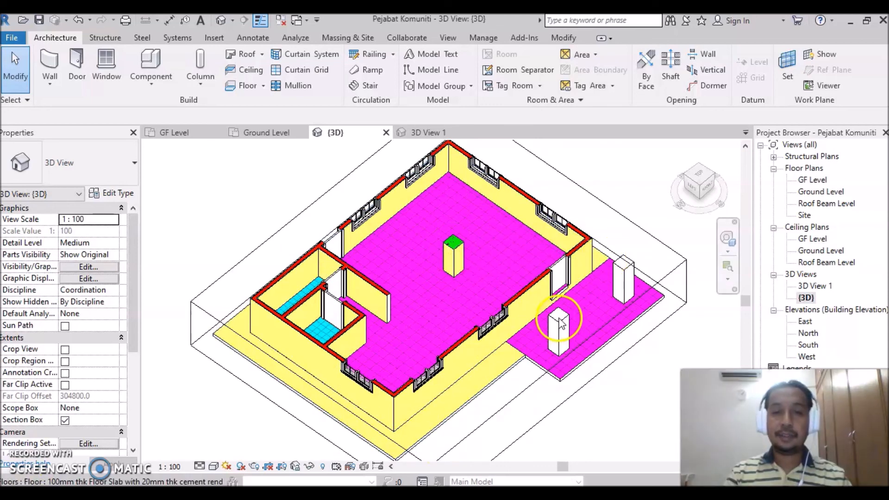
pyautogui.click(625, 272)
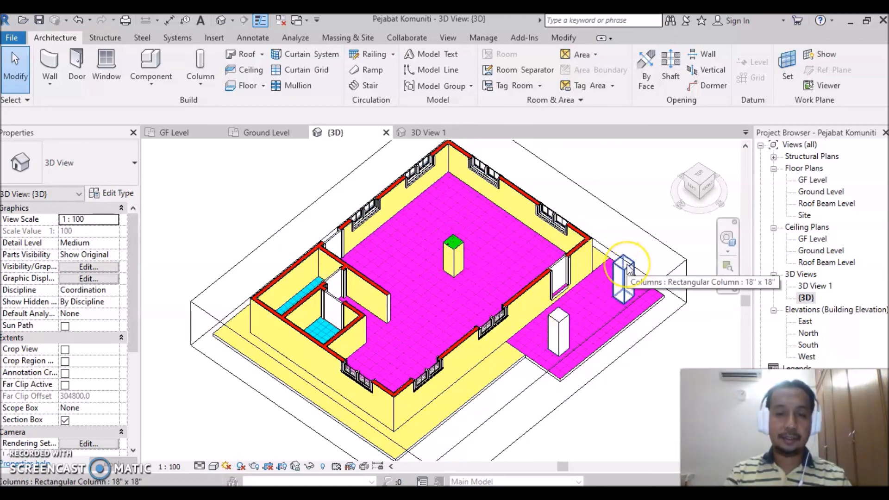
pyautogui.keyDown('ctrl'); pyautogui.click(560, 324); pyautogui.keyUp('ctrl')
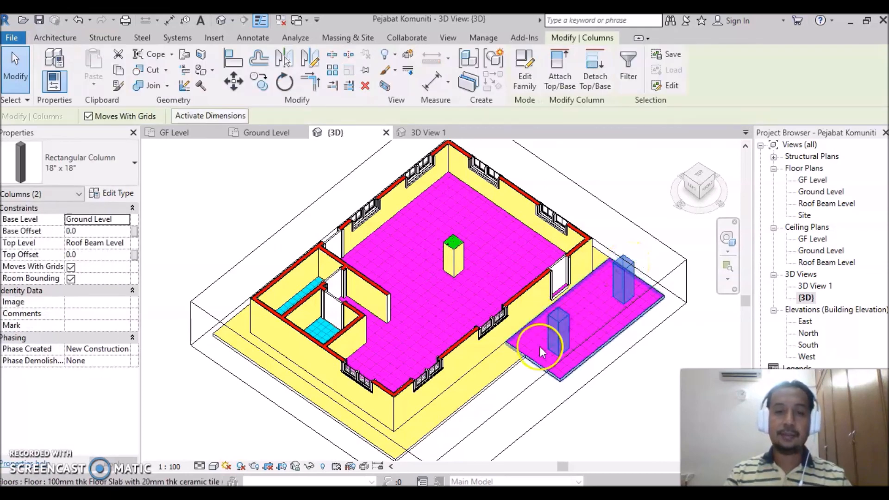
pyautogui.click(129, 167)
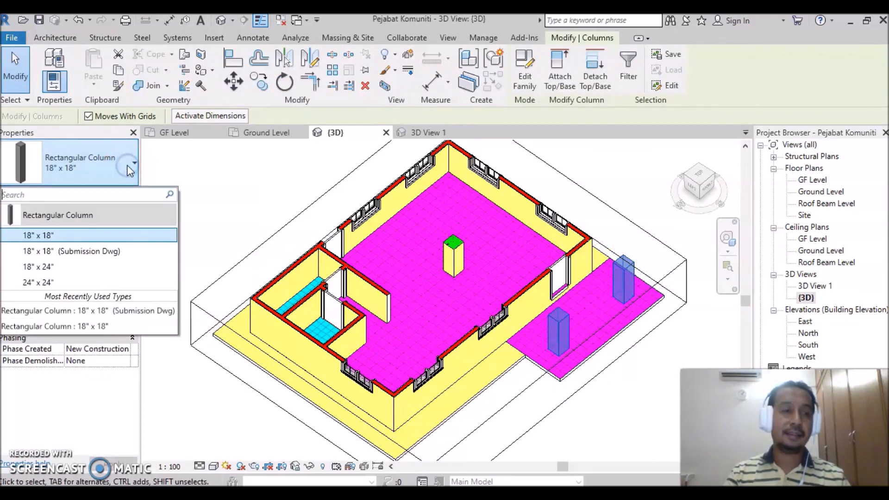
pyautogui.click(111, 252)
pyautogui.click(521, 356)
pyautogui.moveTo(605, 410)
pyautogui.keyDown('shift'); pyautogui.mouseDown(button='middle')
pyautogui.moveTo(631, 411)
pyautogui.moveTo(592, 416)
pyautogui.mouseUp(button='middle'); pyautogui.keyUp('shift')
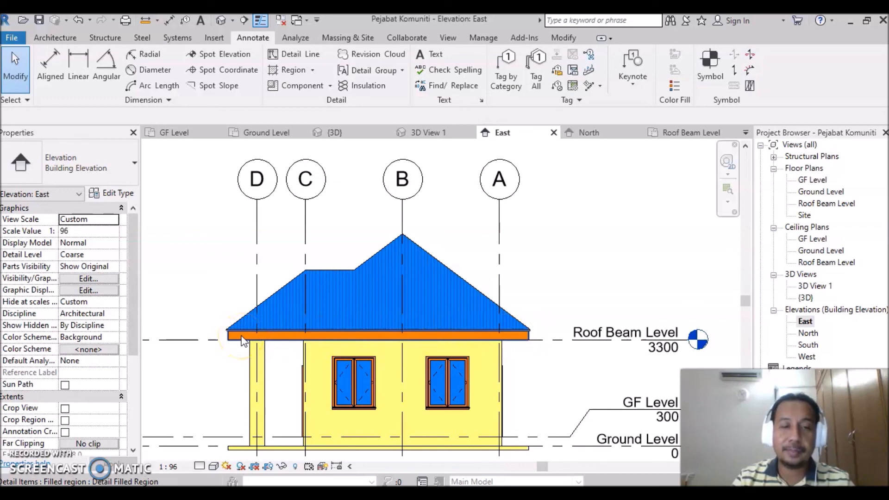
# Inspect the roof's surface color in the East elevation
pyautogui.click(402, 282)
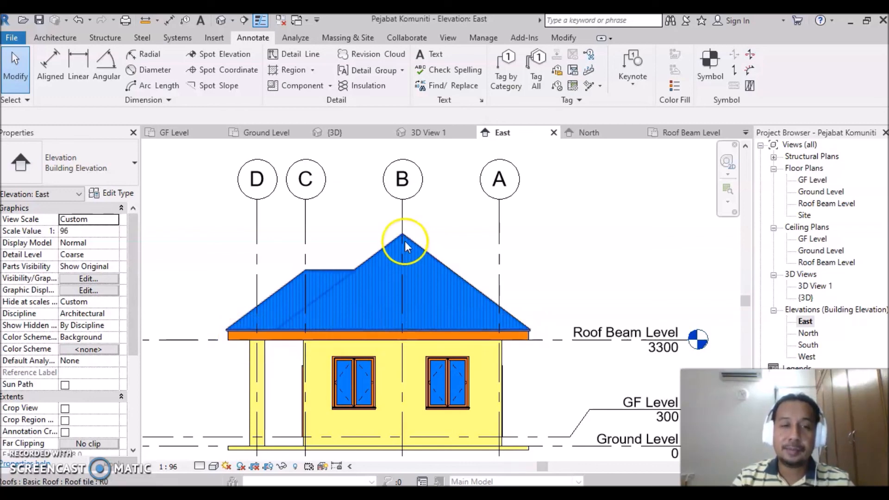